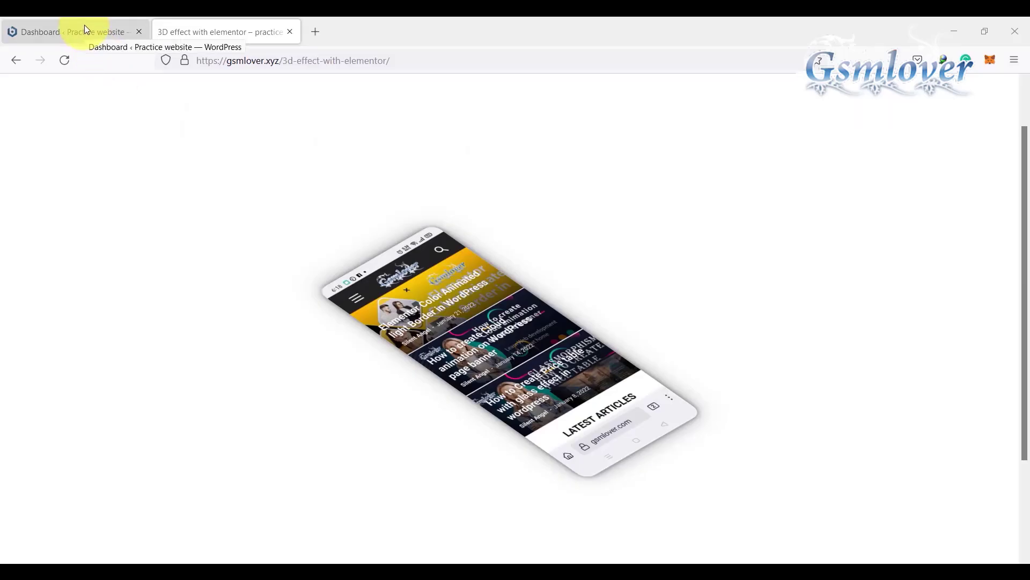
# Step: Create a new page in the WordPress dashboard titled "3d layer hover effect with elementor"
pyautogui.click(84, 30)
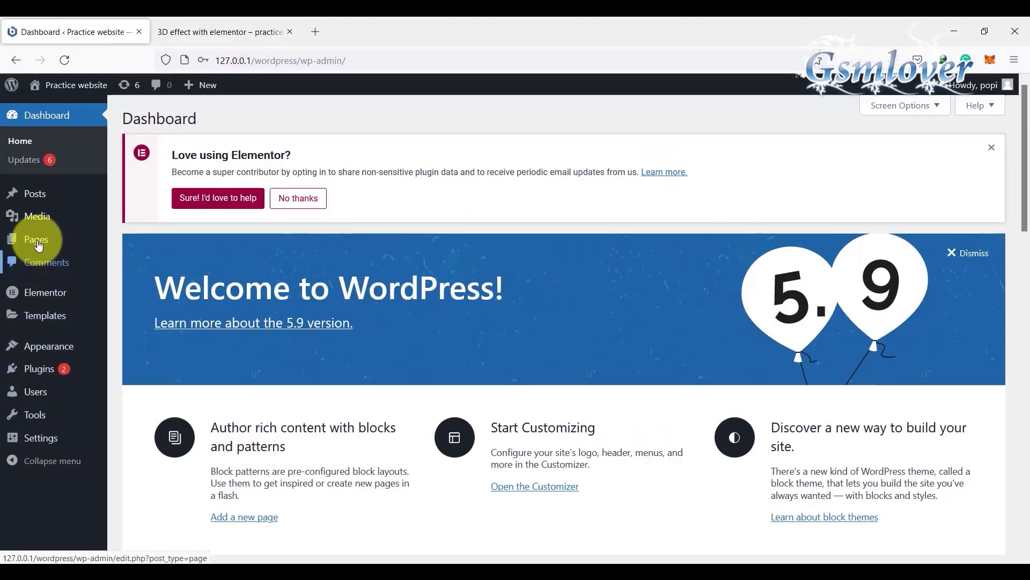
pyautogui.moveTo(38, 245)
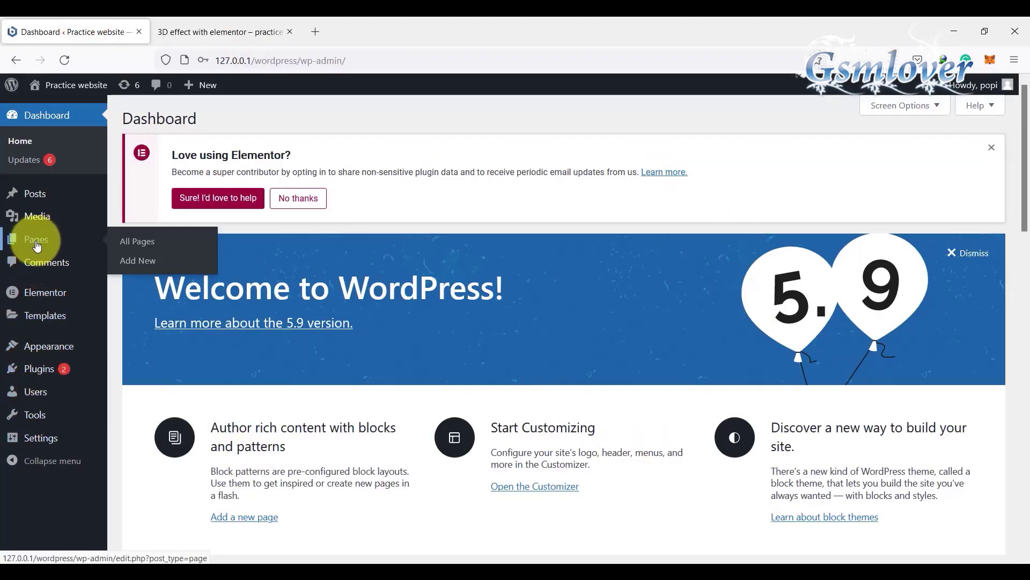
pyautogui.click(139, 263)
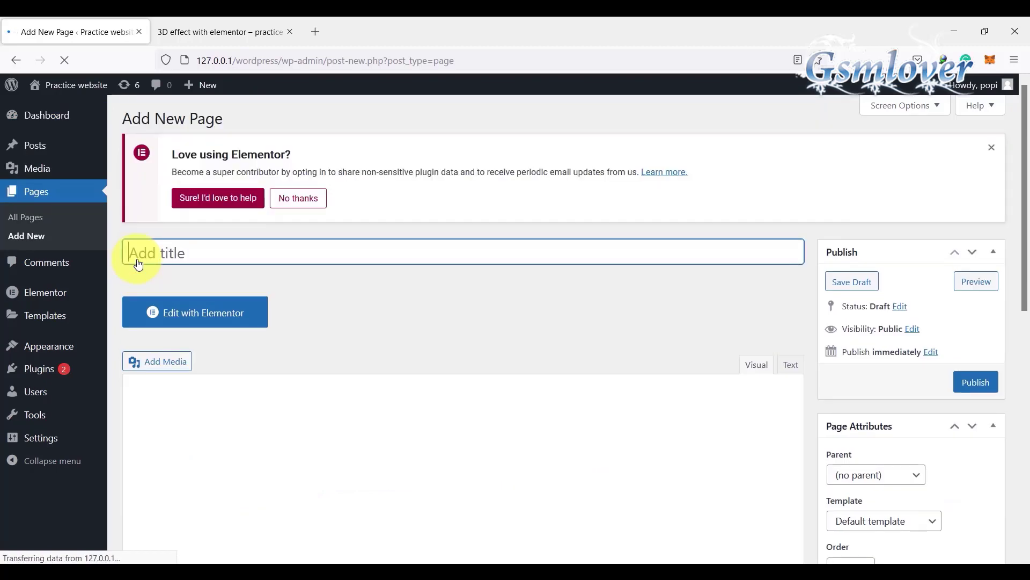
pyautogui.click(287, 257)
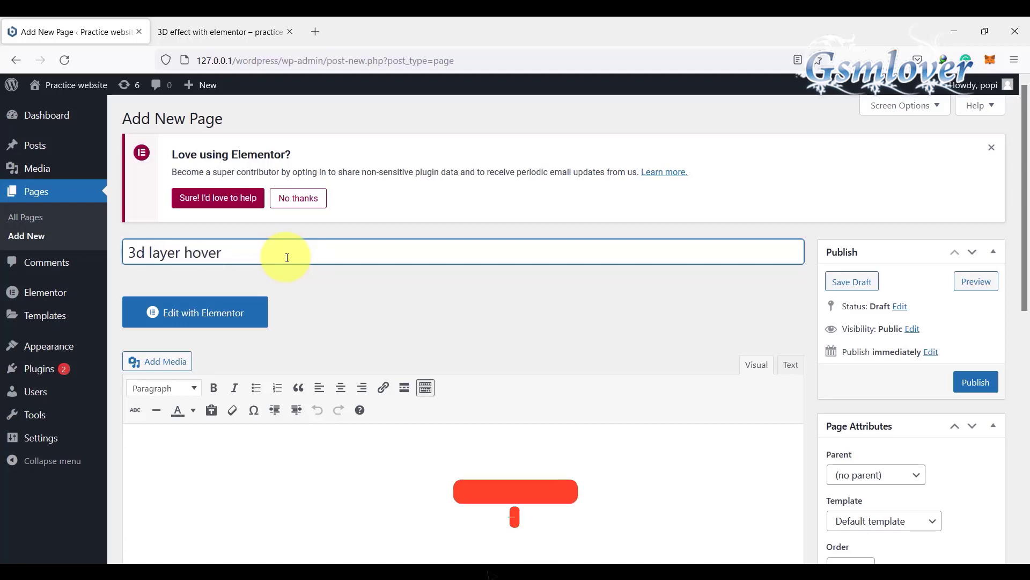
pyautogui.write('effect')
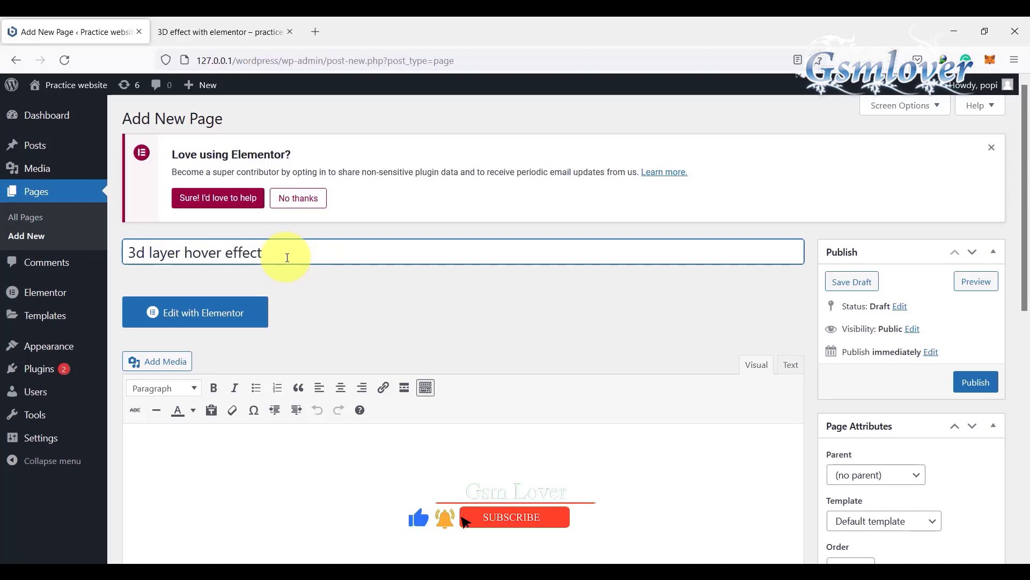
pyautogui.write(' with')
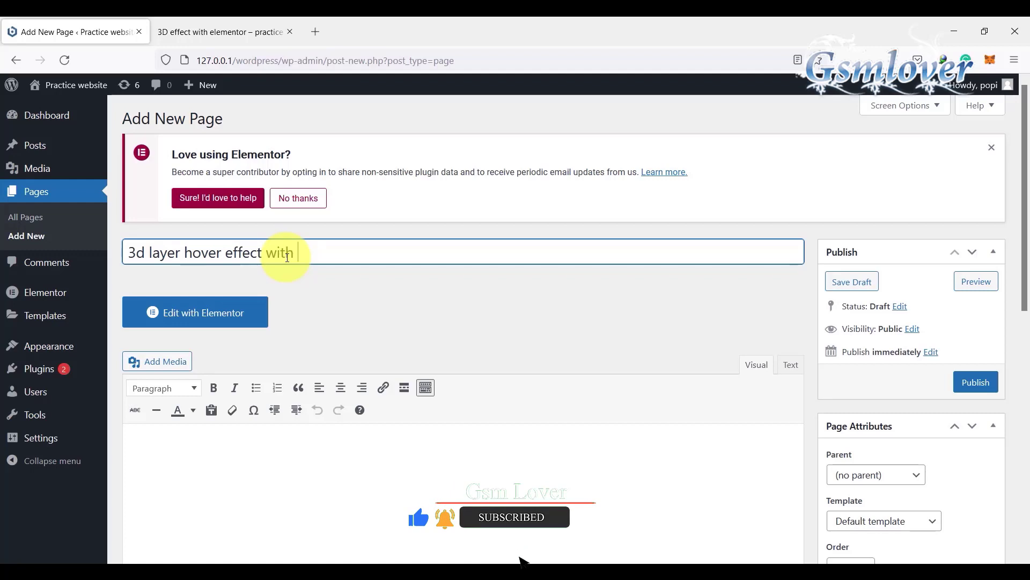
pyautogui.write(' elementor')
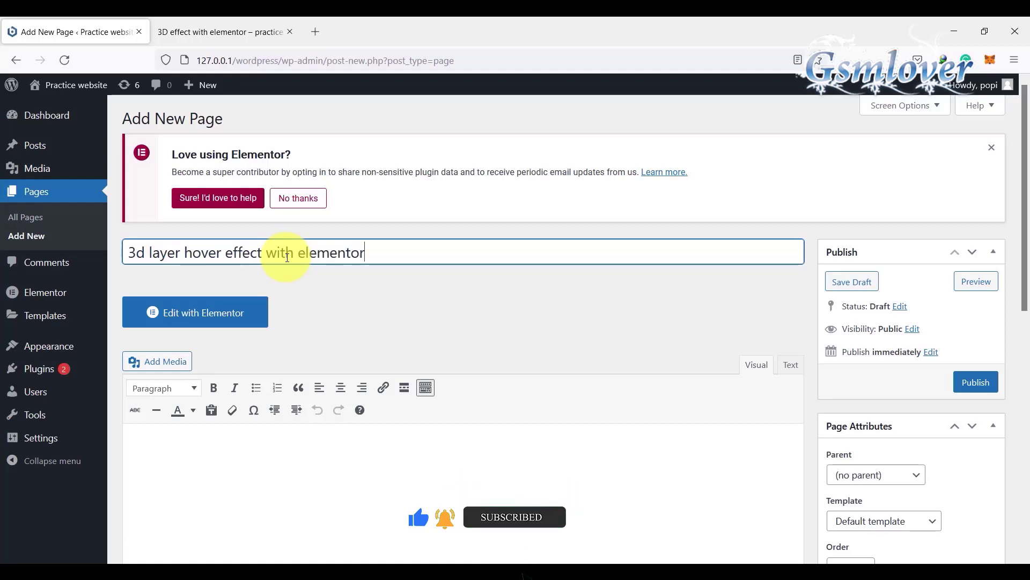
# Step: Publish the new page and open it for editing with Elementor
pyautogui.scroll(-8, 600, 375)
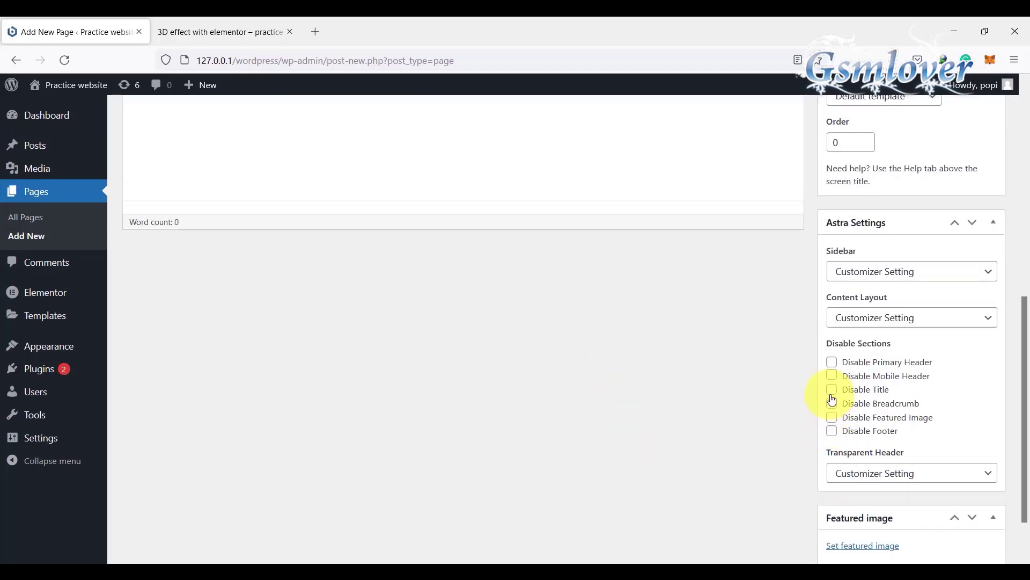
pyautogui.scroll(4, 787, 424)
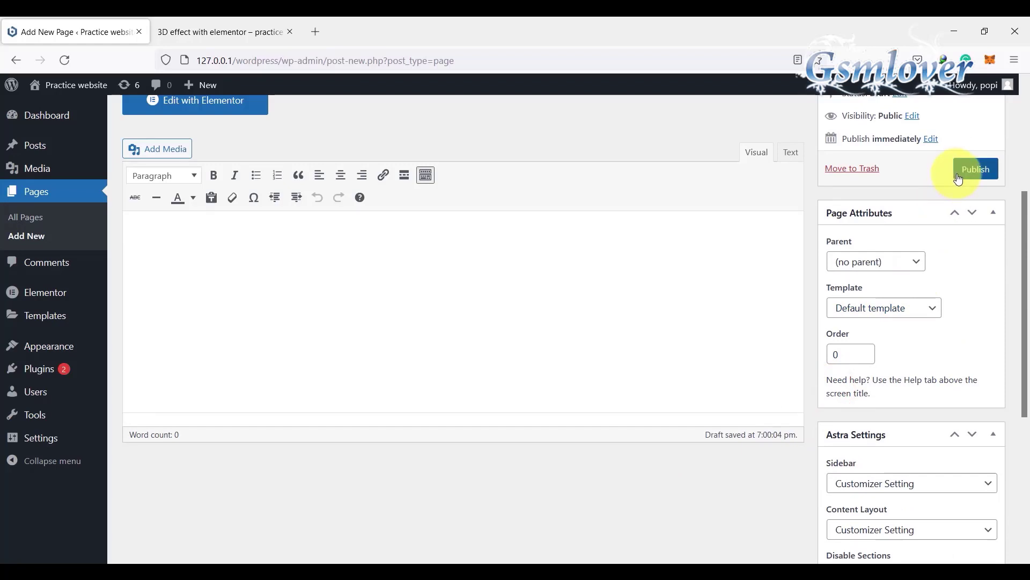
pyautogui.click(958, 179)
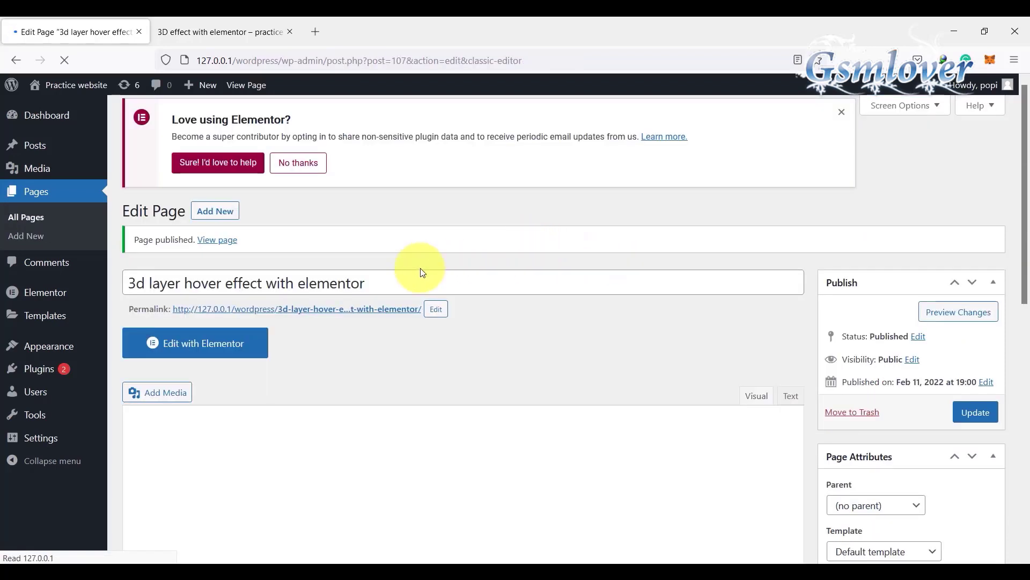
pyautogui.click(196, 343)
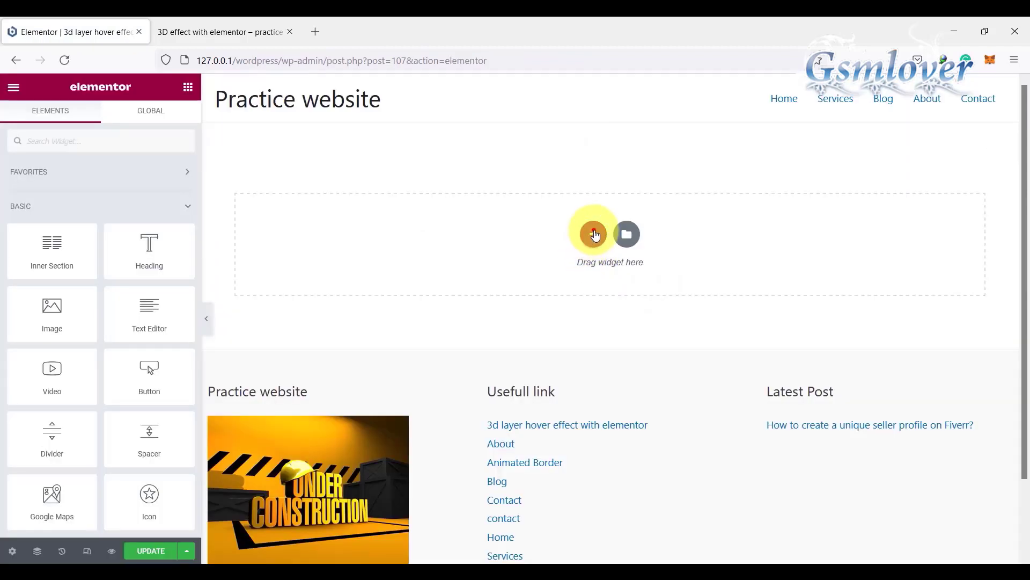
# Step: Add a single-column section and set its height to Min Height with a value of 100 VH
pyautogui.click(594, 234)
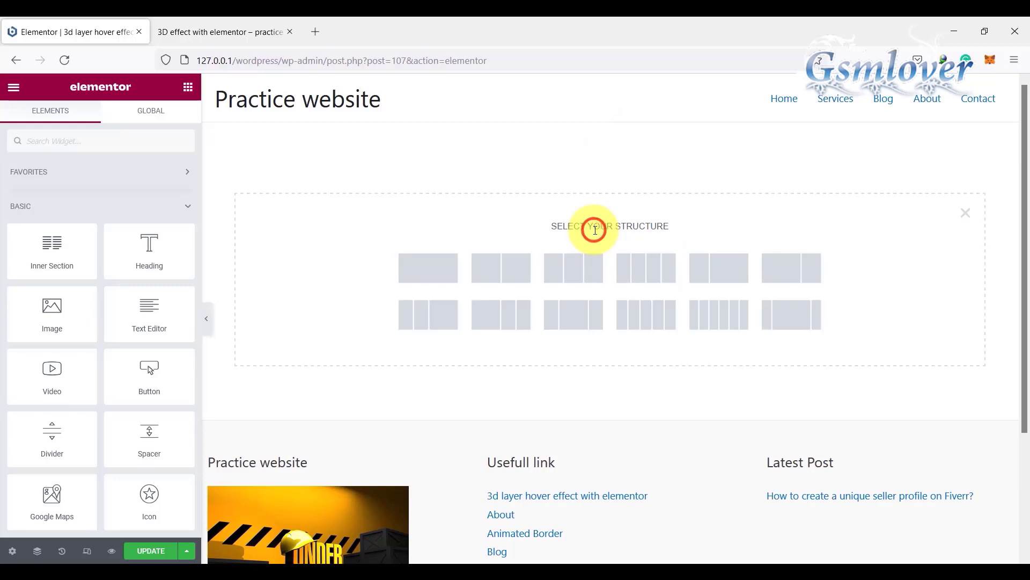
pyautogui.click(430, 269)
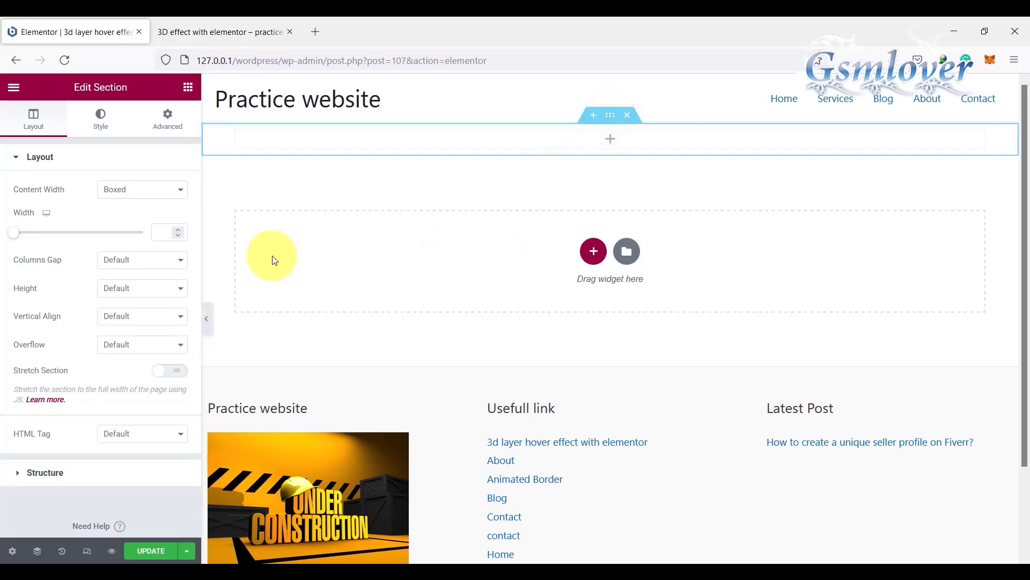
pyautogui.click(181, 289)
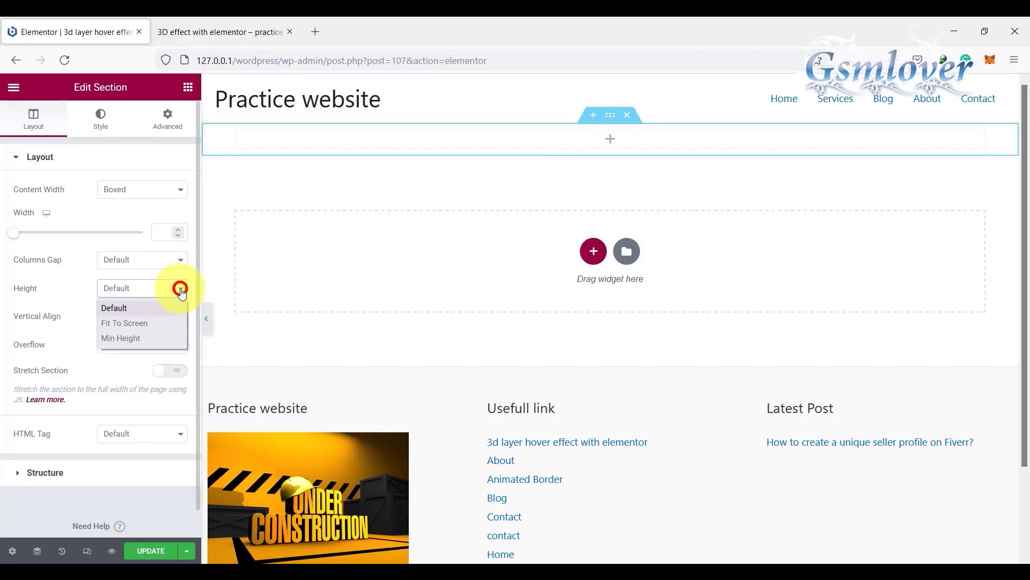
pyautogui.click(139, 337)
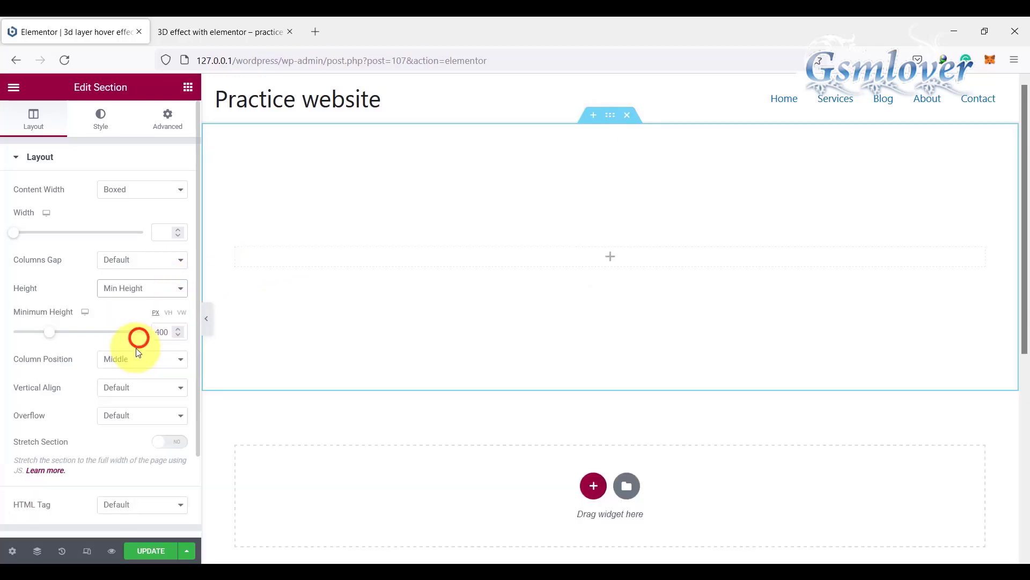
pyautogui.click(169, 313)
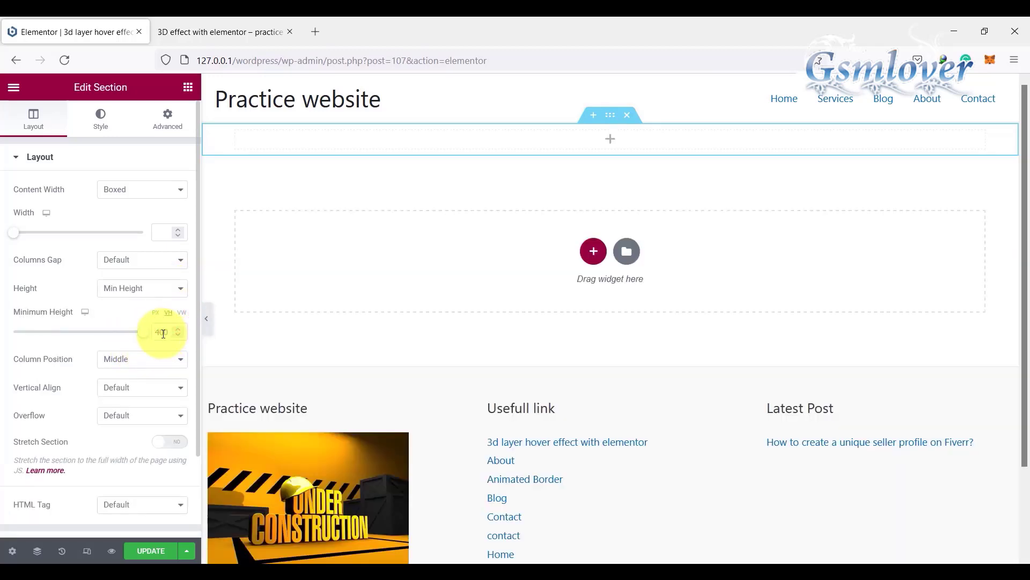
pyautogui.click(161, 333)
pyautogui.write('100')
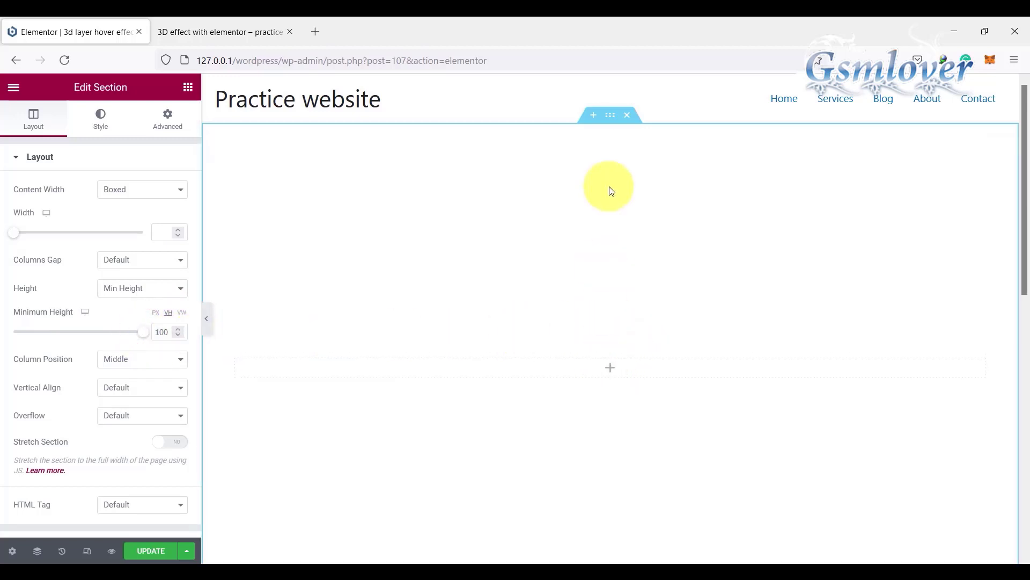
# Step: Unlink the section's padding values, set top and bottom padding to 60 px, and update the page
pyautogui.click(610, 115)
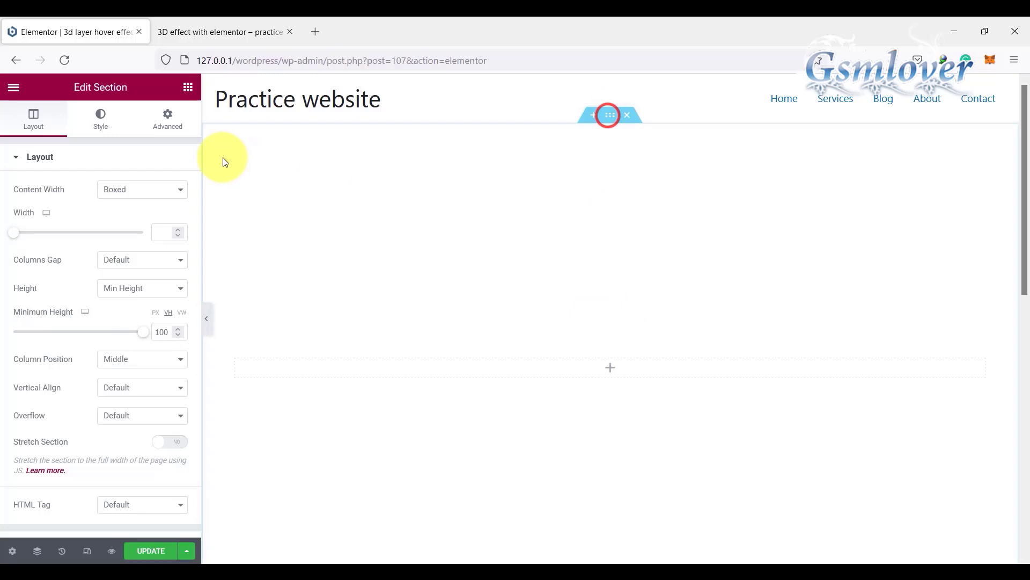
pyautogui.click(165, 122)
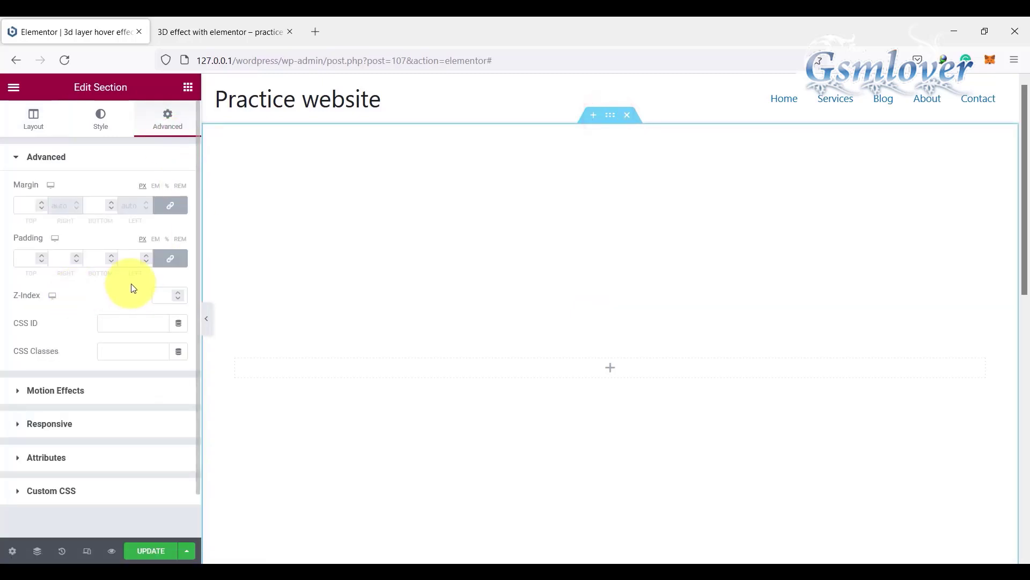
pyautogui.click(172, 260)
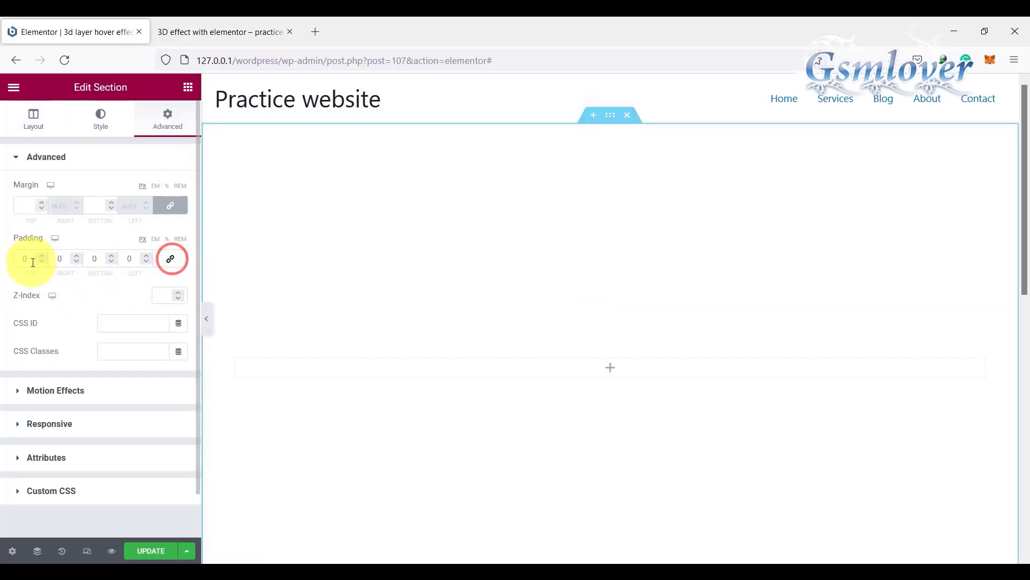
pyautogui.doubleClick(28, 259)
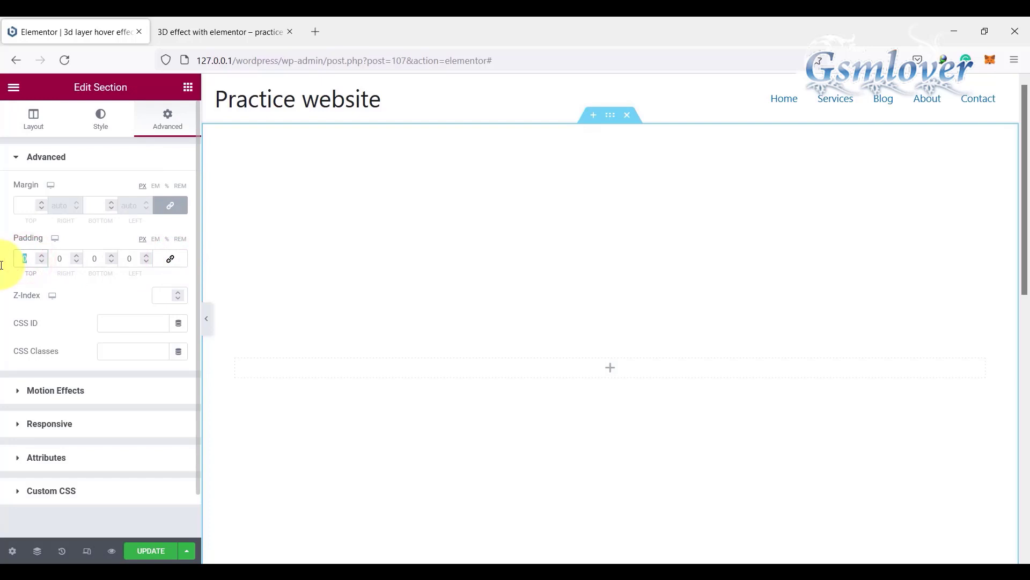
pyautogui.doubleClick(97, 260)
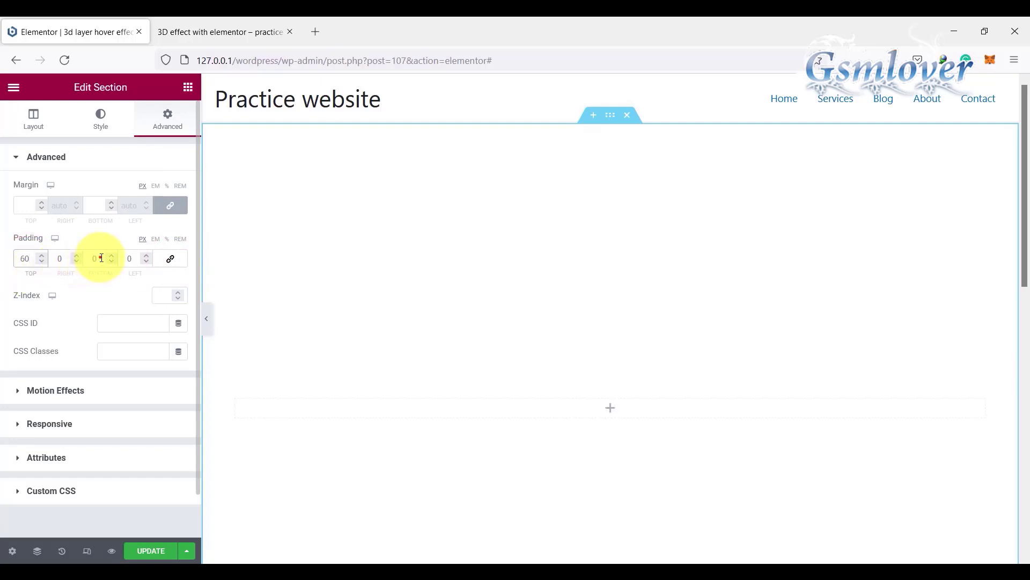
pyautogui.write('6')
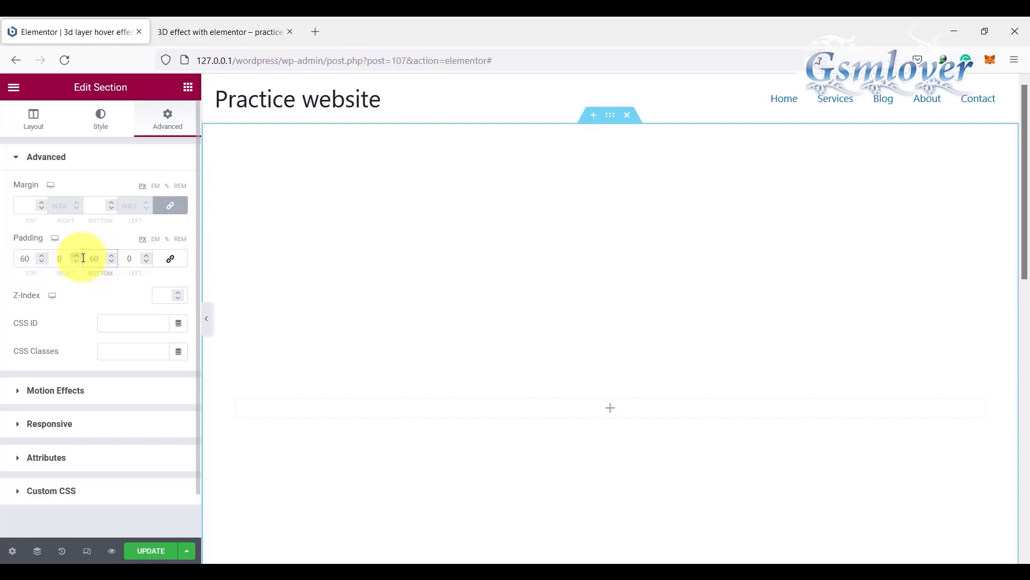
pyautogui.write('0')
pyautogui.click(161, 551)
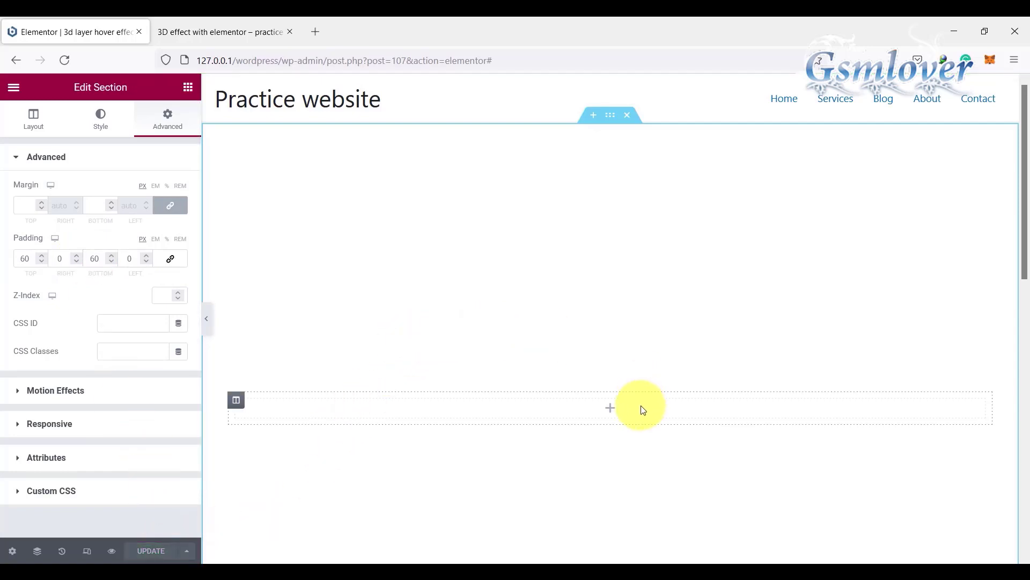
# Step: Add an Inner Section widget inside the section's column and delete its second column
pyautogui.click(611, 409)
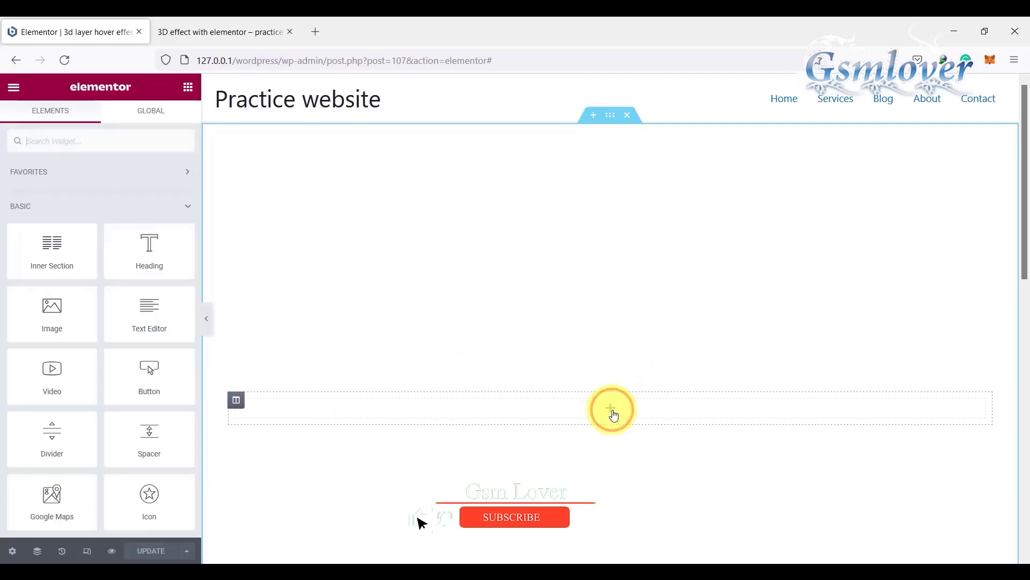
pyautogui.moveTo(36, 251); pyautogui.dragTo(607, 410)
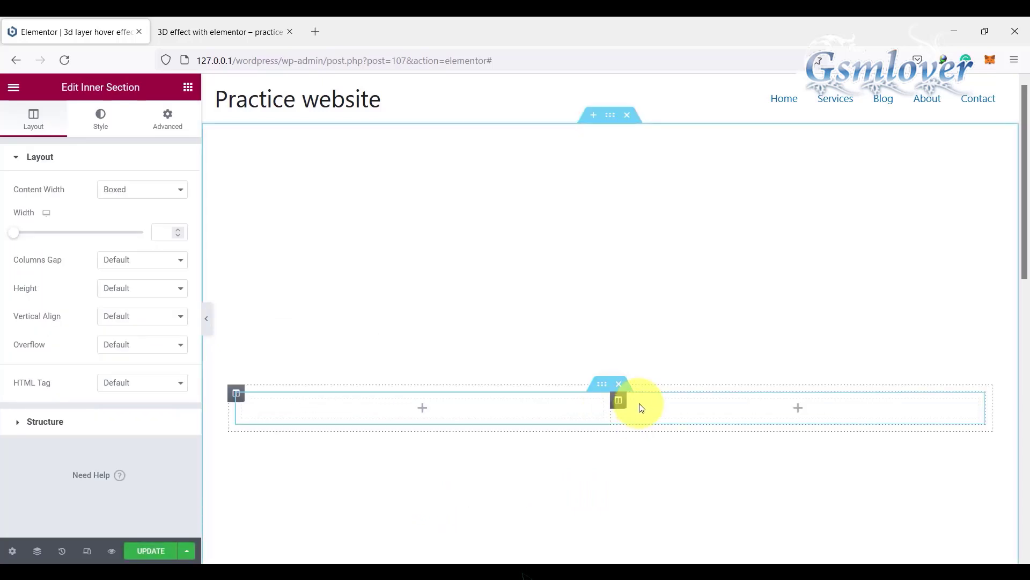
pyautogui.rightClick(619, 403)
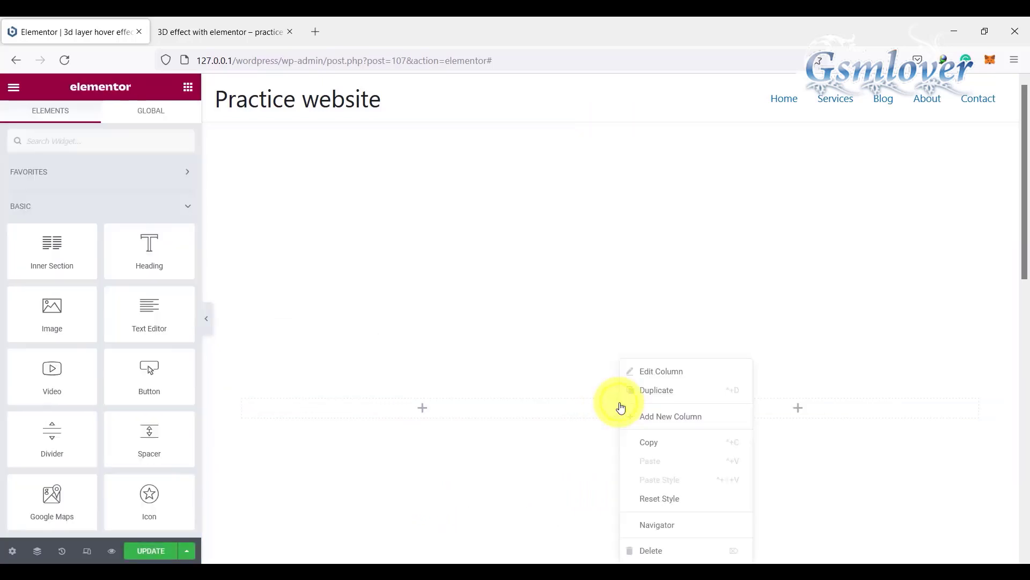
pyautogui.click(653, 549)
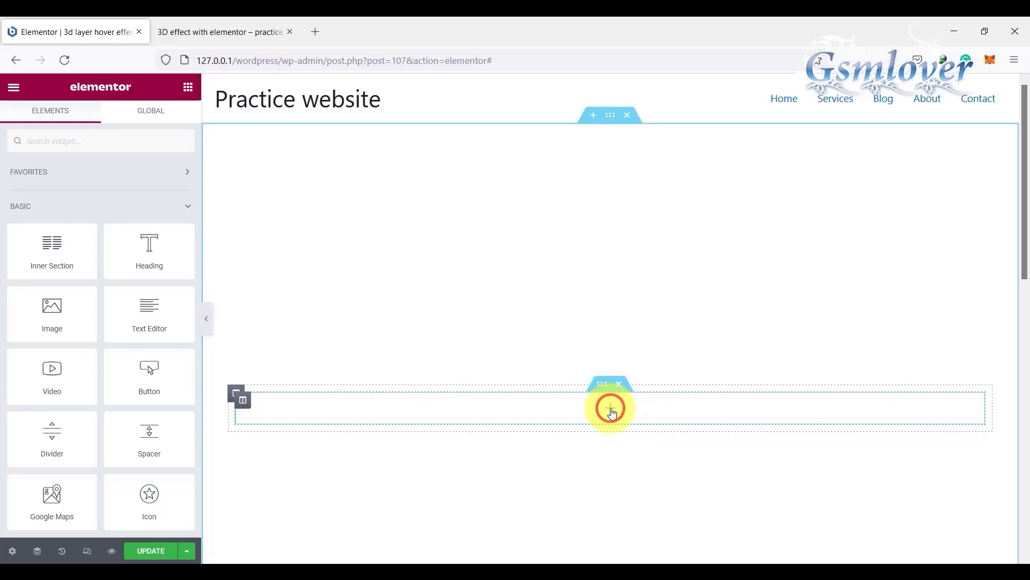
pyautogui.moveTo(53, 310); pyautogui.dragTo(614, 406)
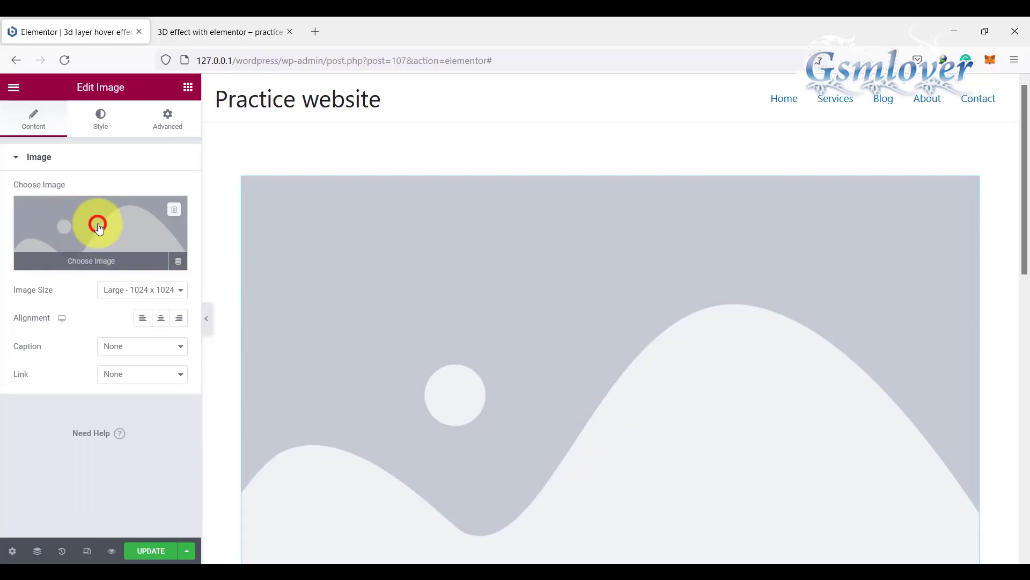
pyautogui.click(98, 227)
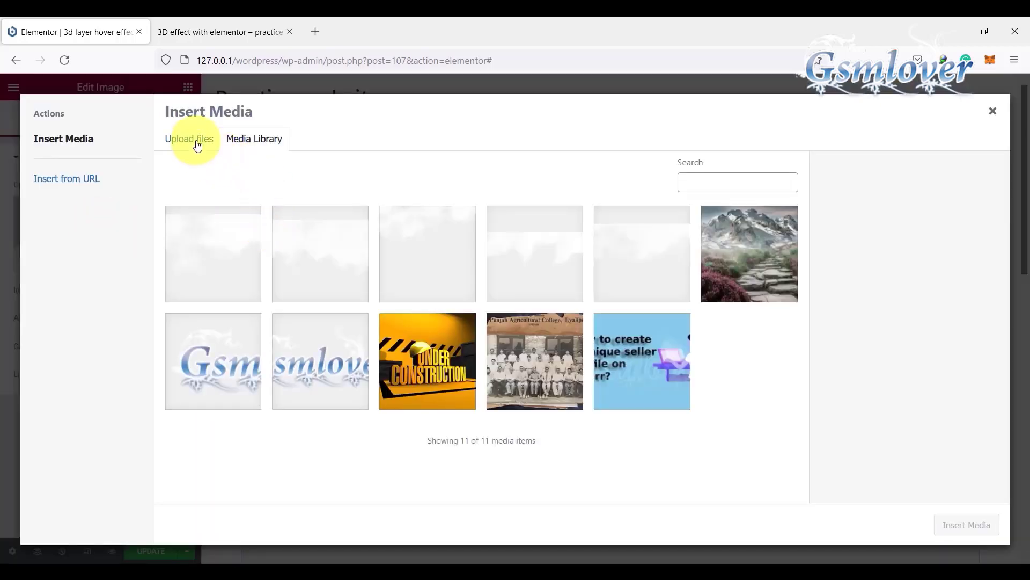
pyautogui.click(198, 143)
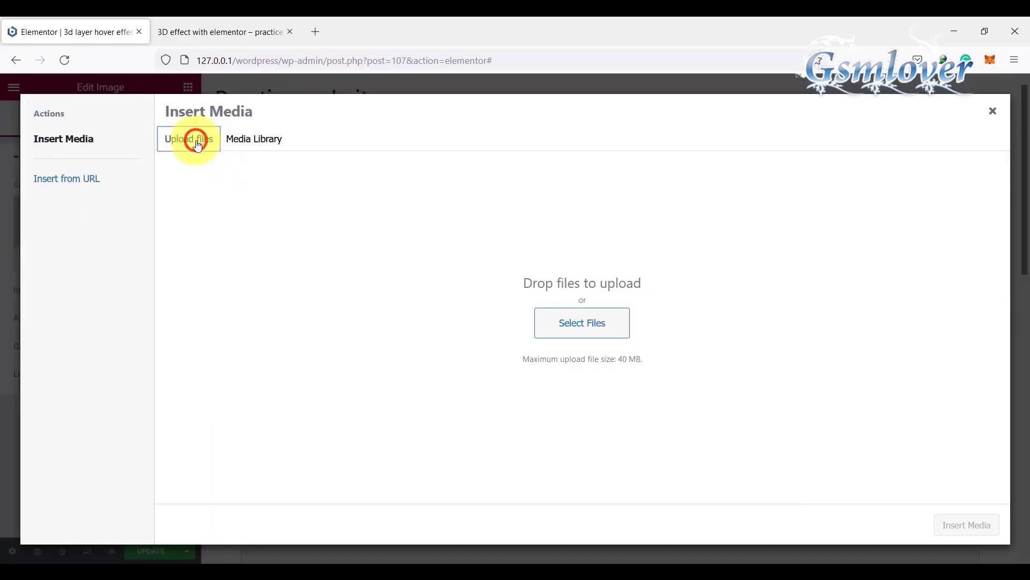
pyautogui.click(575, 320)
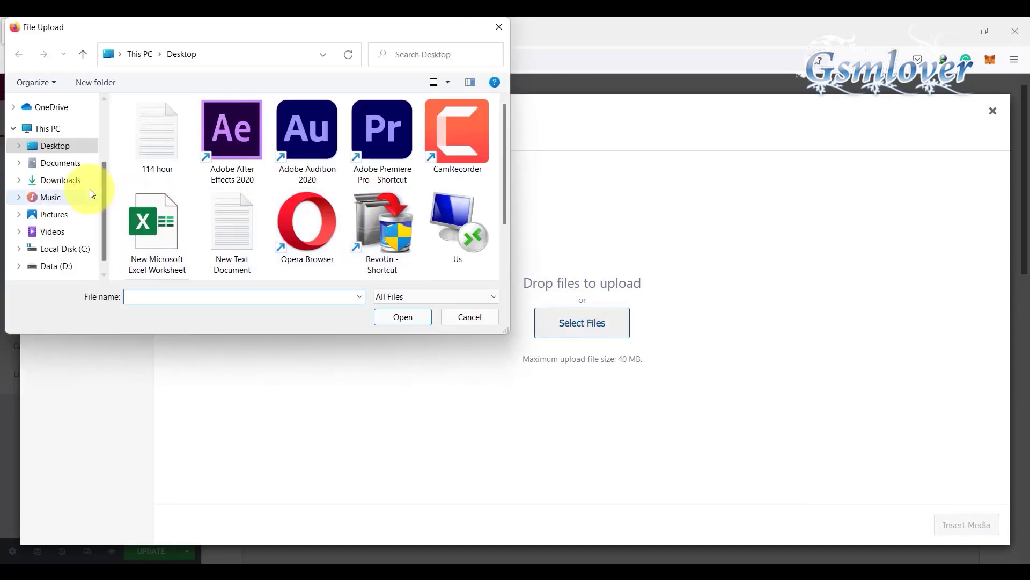
pyautogui.click(70, 181)
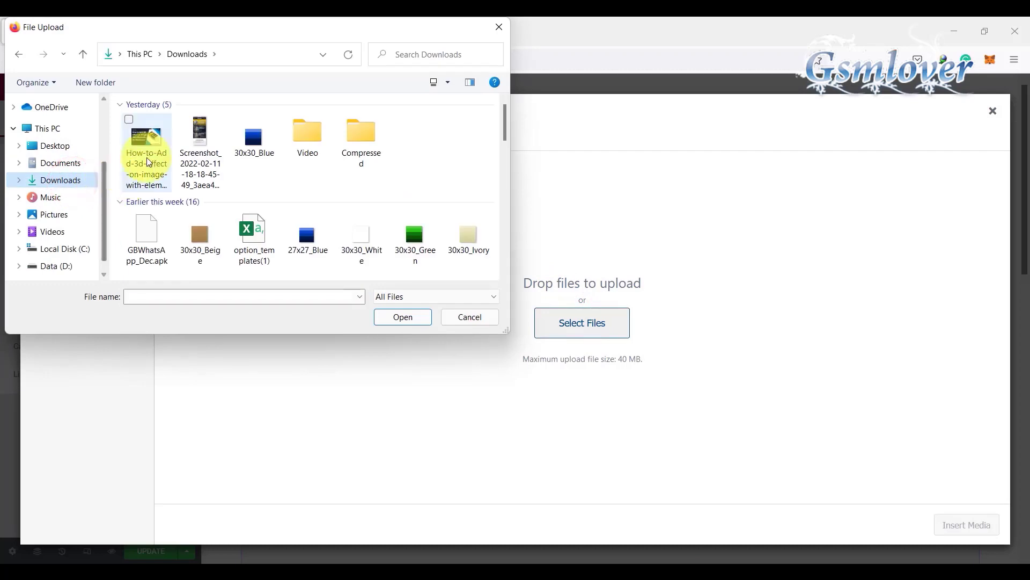
pyautogui.click(192, 146)
pyautogui.click(400, 317)
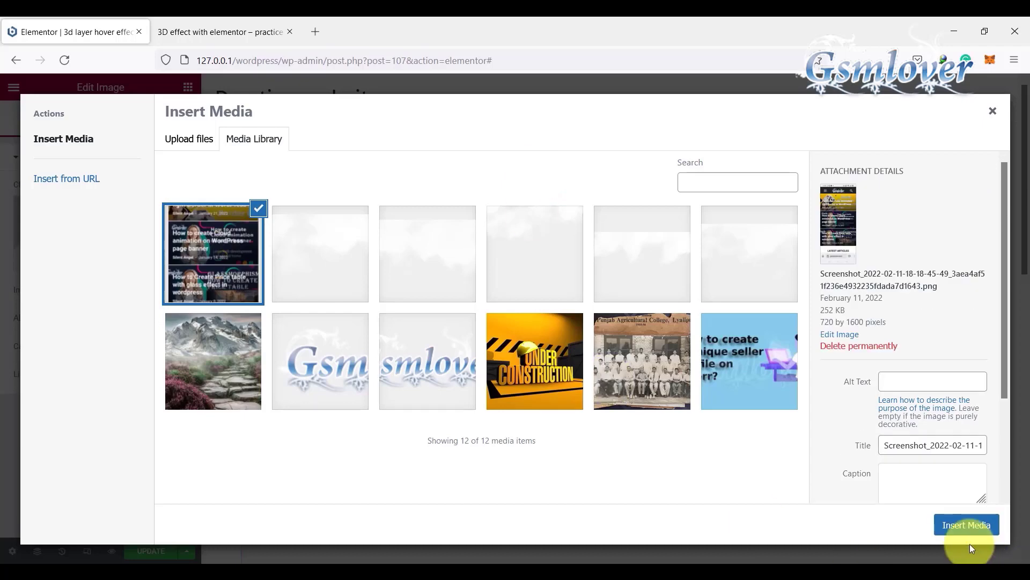
pyautogui.click(966, 524)
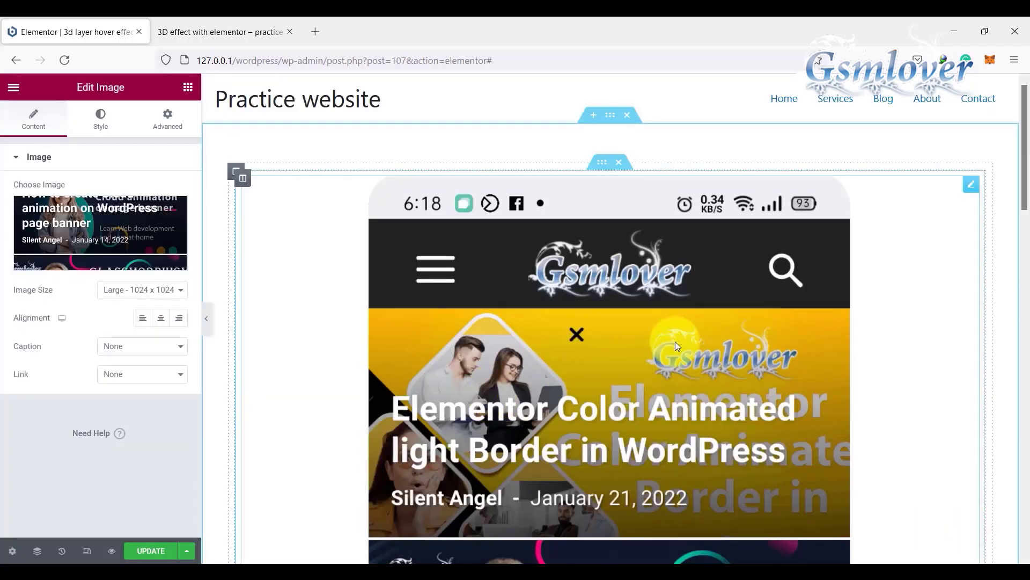
# Step: Center-align the phone screenshot image and set its positioning width to Inline (auto)
pyautogui.click(162, 317)
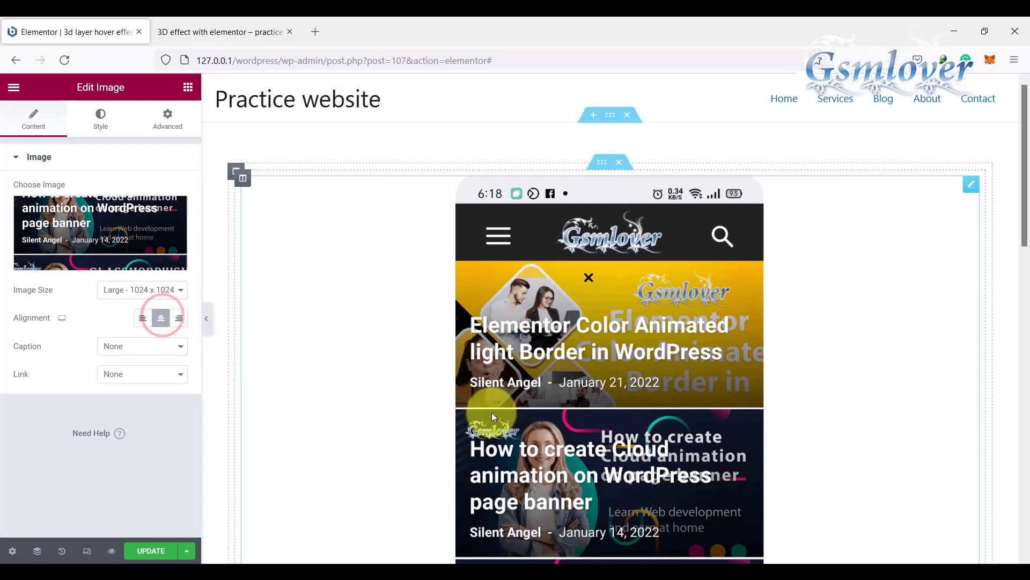
pyautogui.click(611, 376)
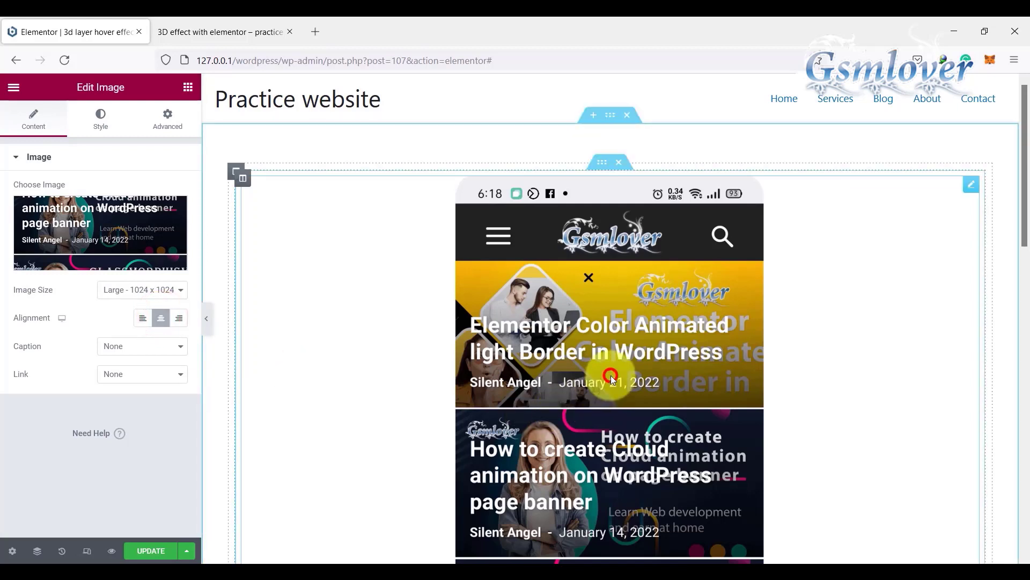
pyautogui.click(165, 123)
pyautogui.scroll(-4, 127, 395)
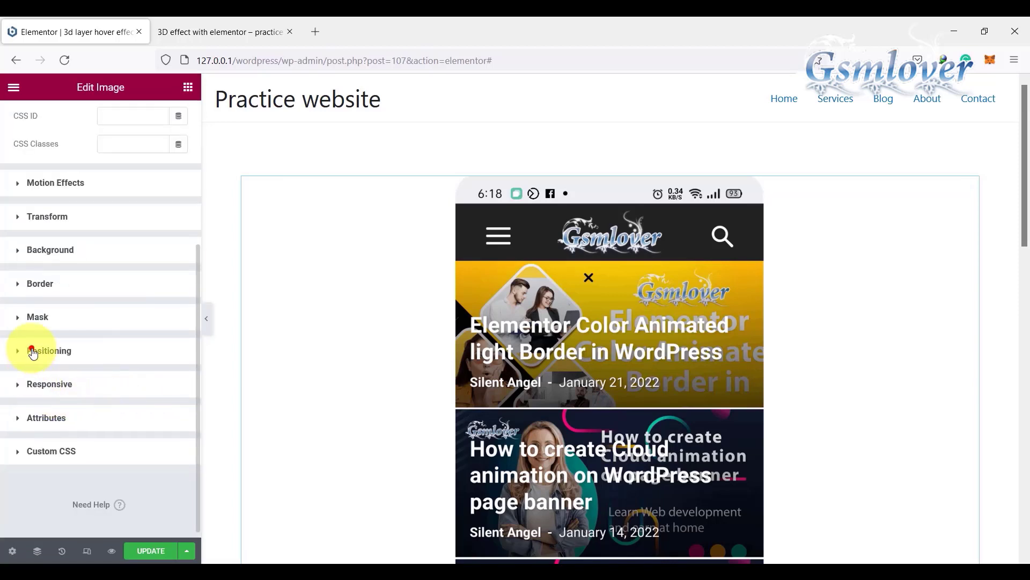
pyautogui.click(33, 351)
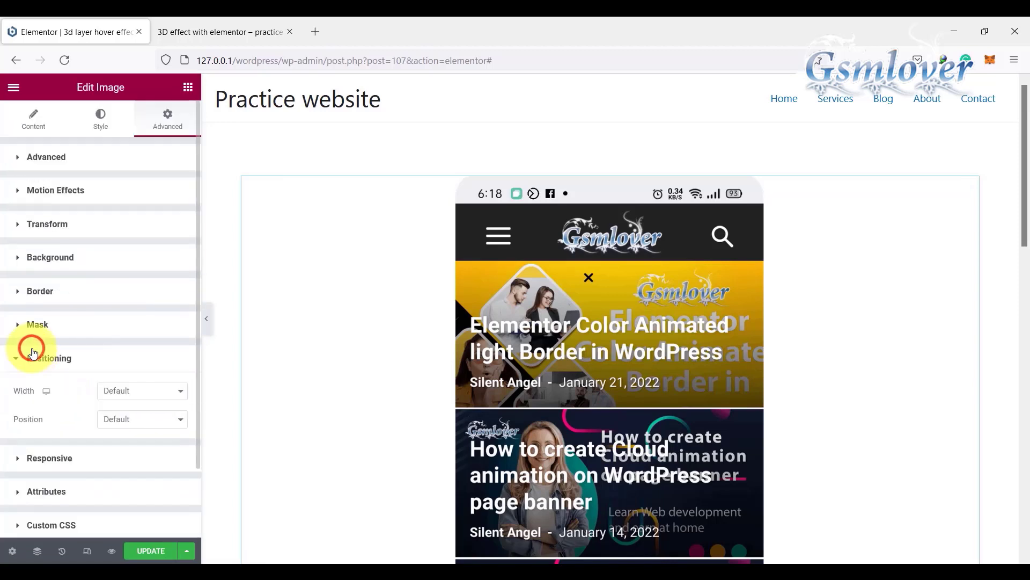
pyautogui.click(178, 390)
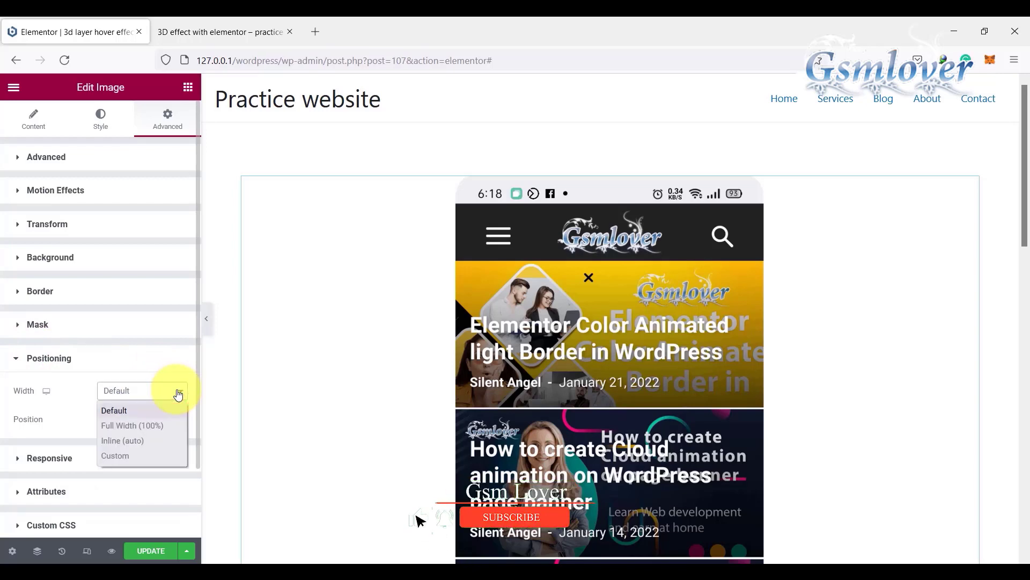
pyautogui.click(140, 440)
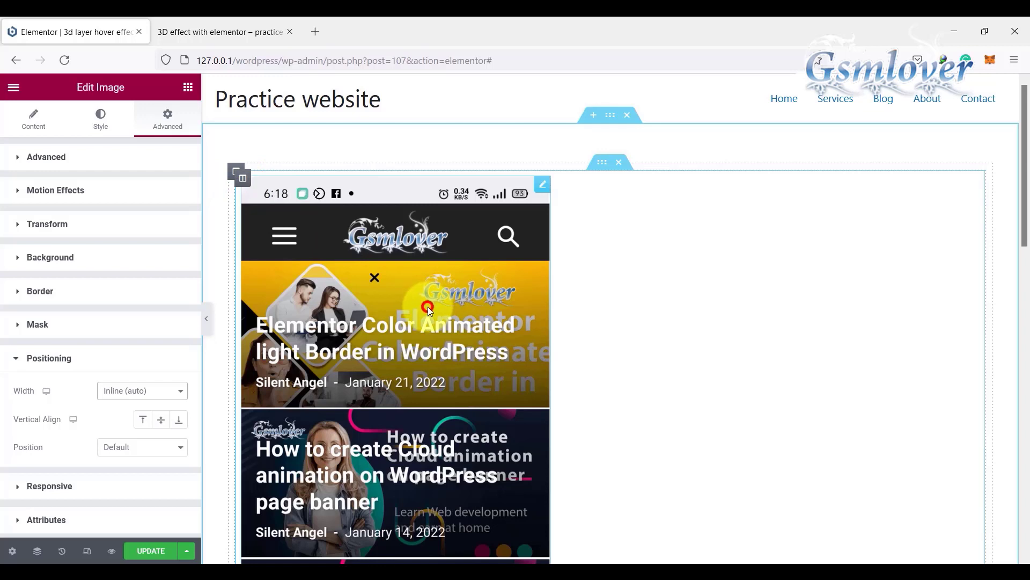
# Step: Set the horizontal alignment of the inner section's column to Center
pyautogui.click(243, 179)
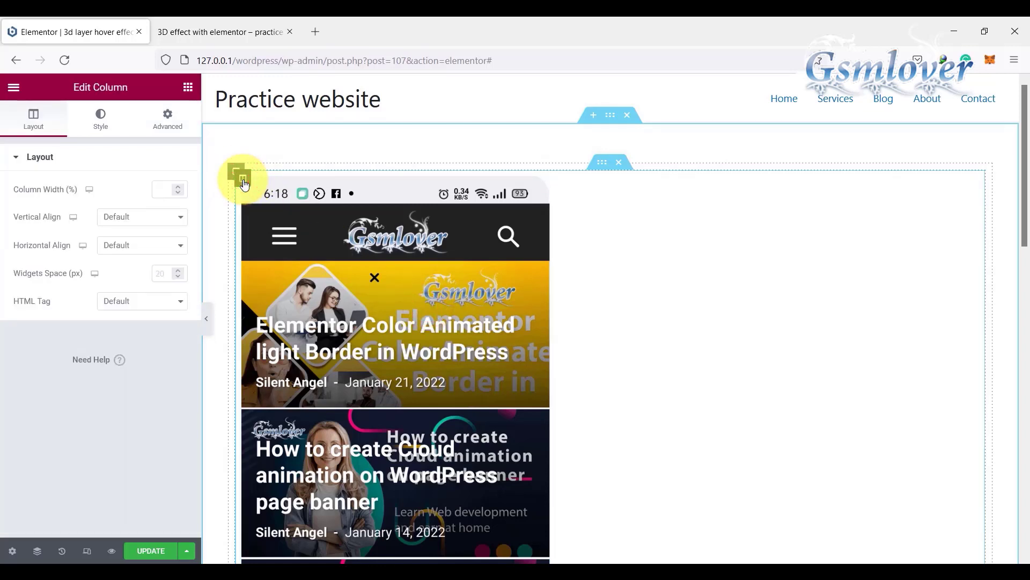
pyautogui.click(179, 245)
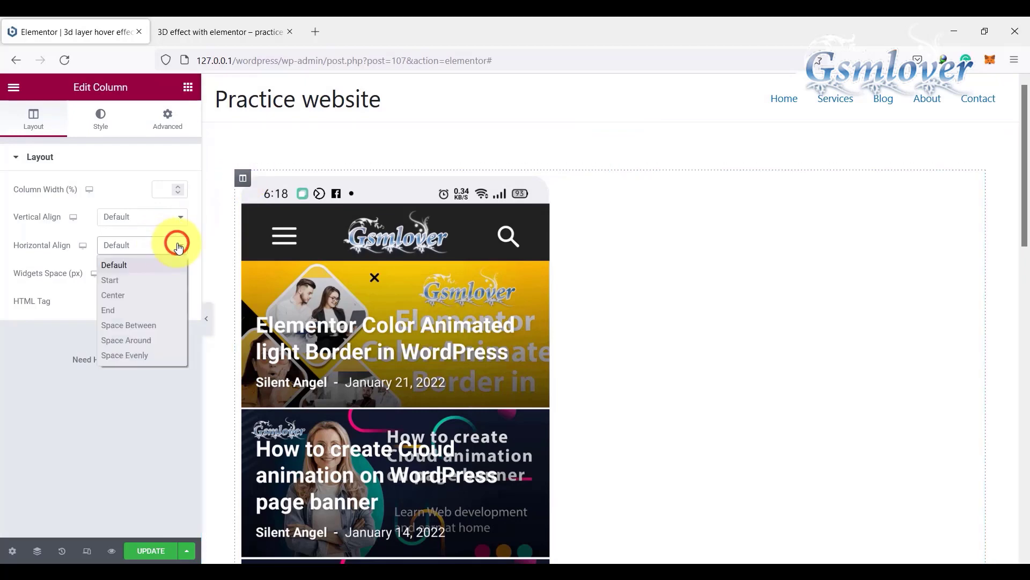
pyautogui.click(127, 295)
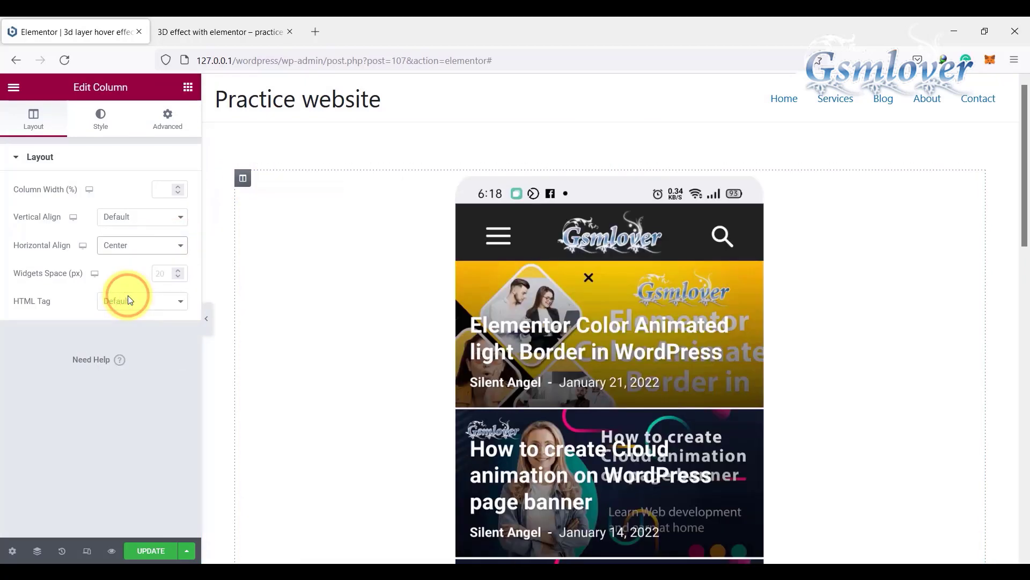
# Step: Set the image's width to 250 px and update the page
pyautogui.click(624, 310)
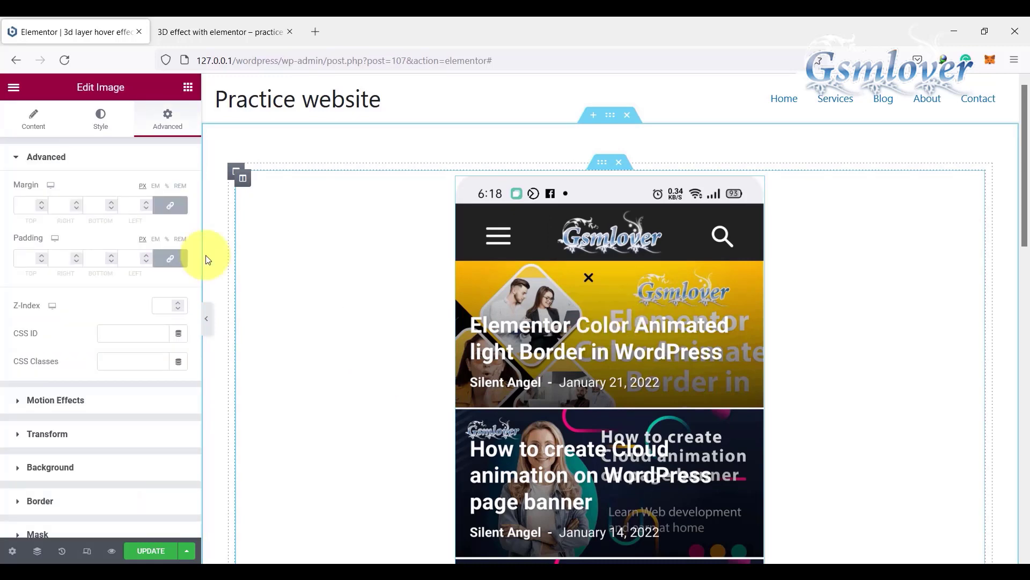
pyautogui.click(103, 120)
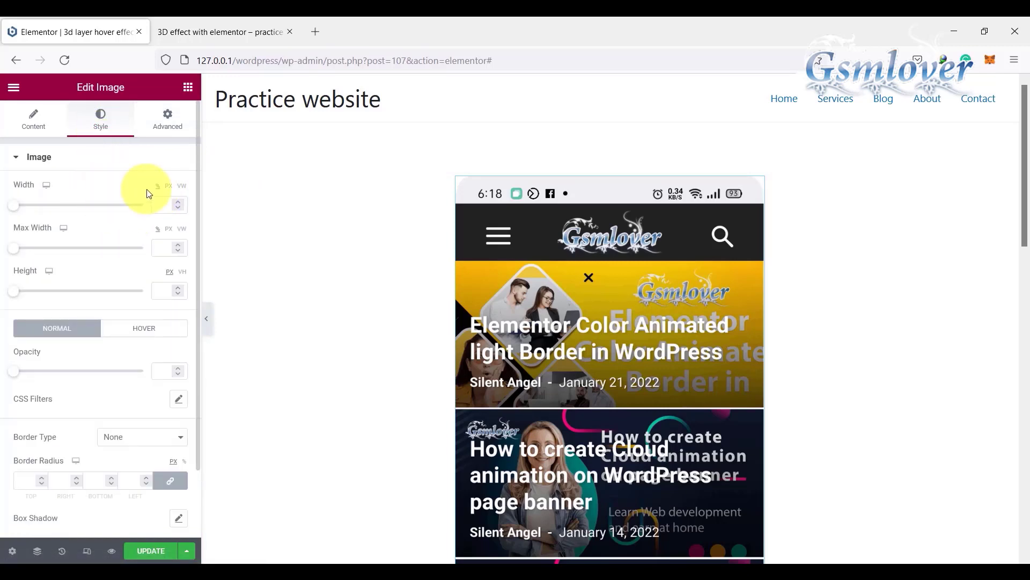
pyautogui.click(167, 186)
pyautogui.click(164, 203)
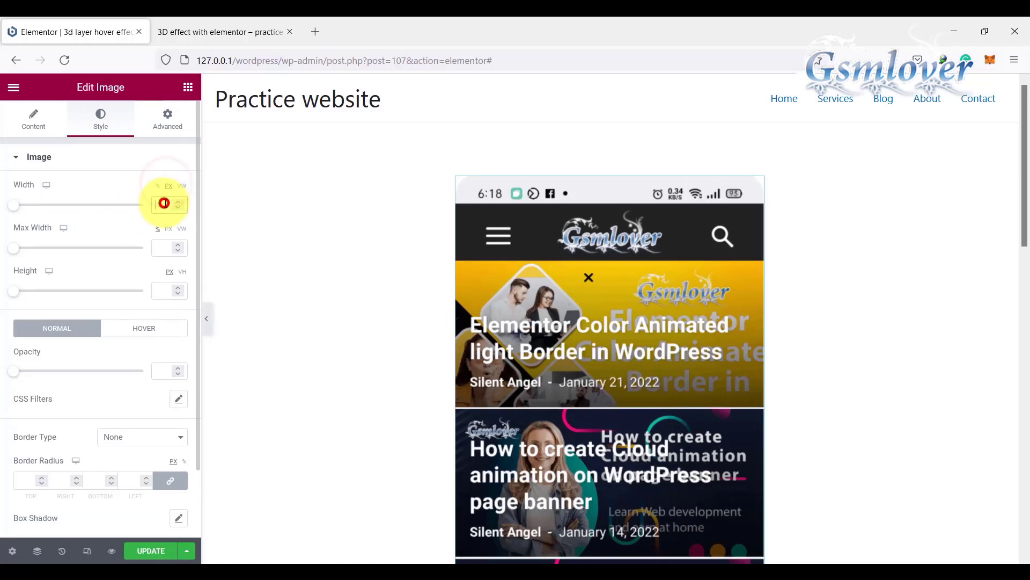
pyautogui.write('25')
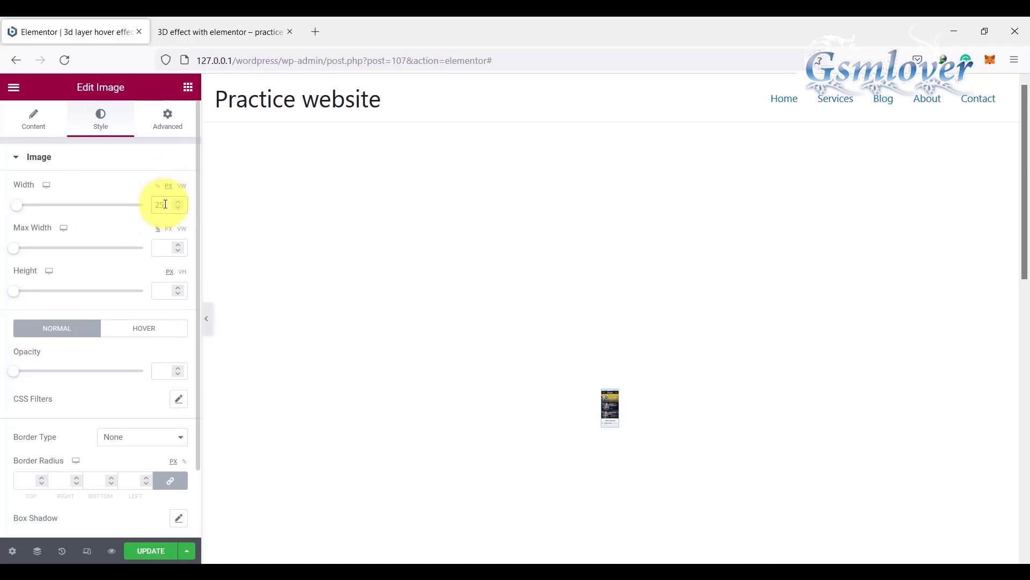
pyautogui.write('0')
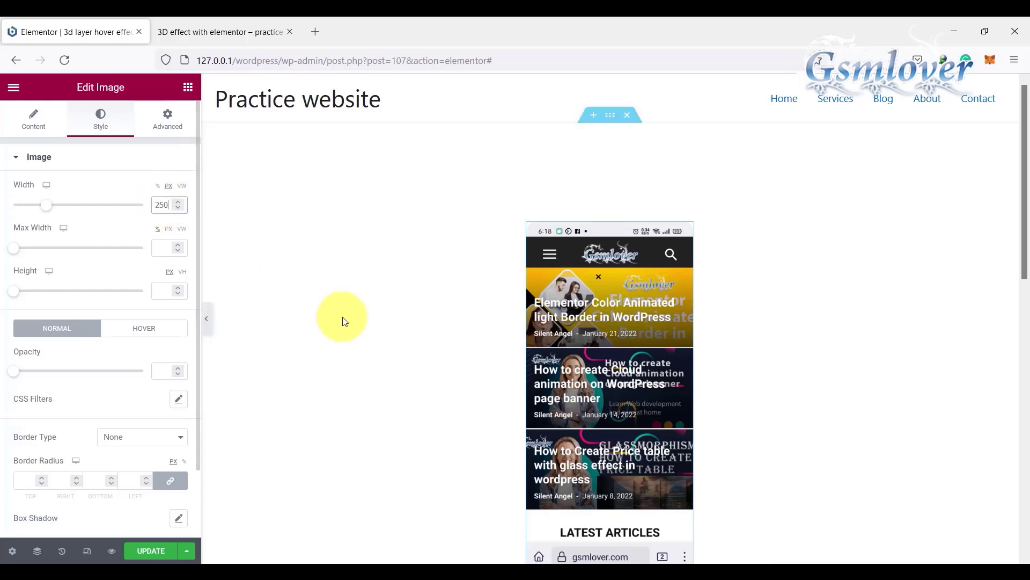
pyautogui.scroll(-2, 616, 338)
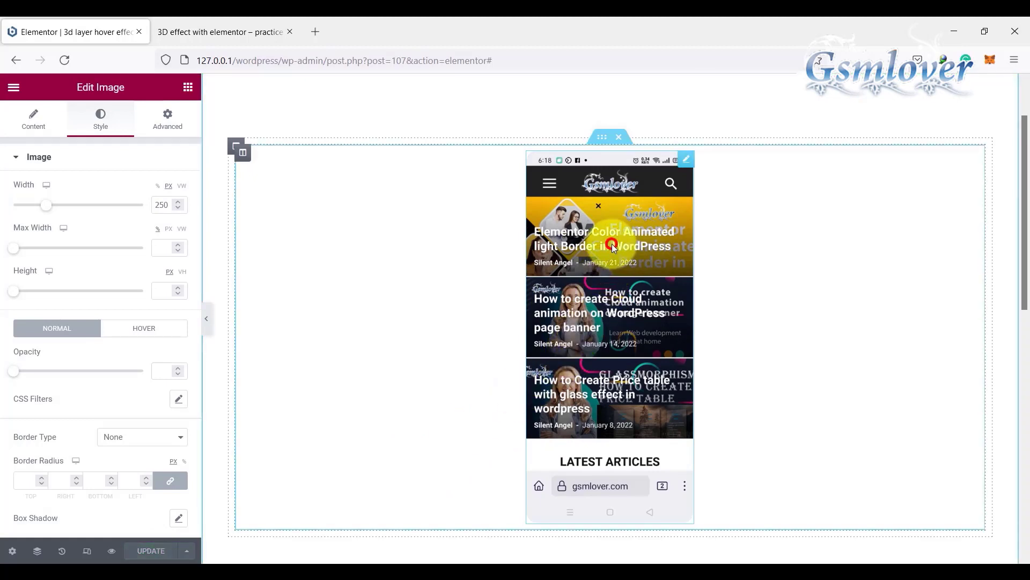
# Step: Assign the CSS class gsmlover-1 to the image and update the page
pyautogui.click(169, 125)
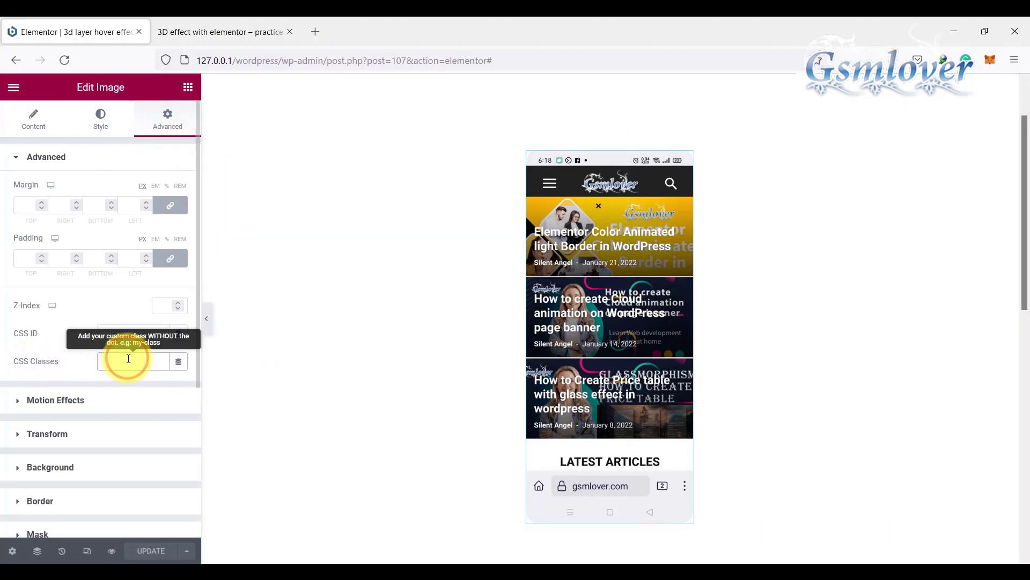
pyautogui.write('gsmlover-1')
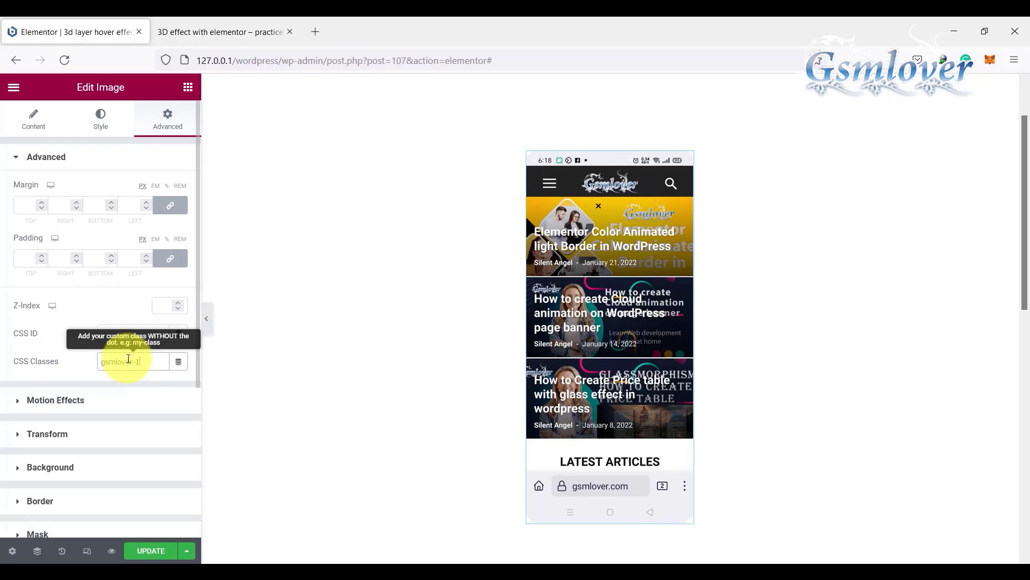
pyautogui.click(147, 548)
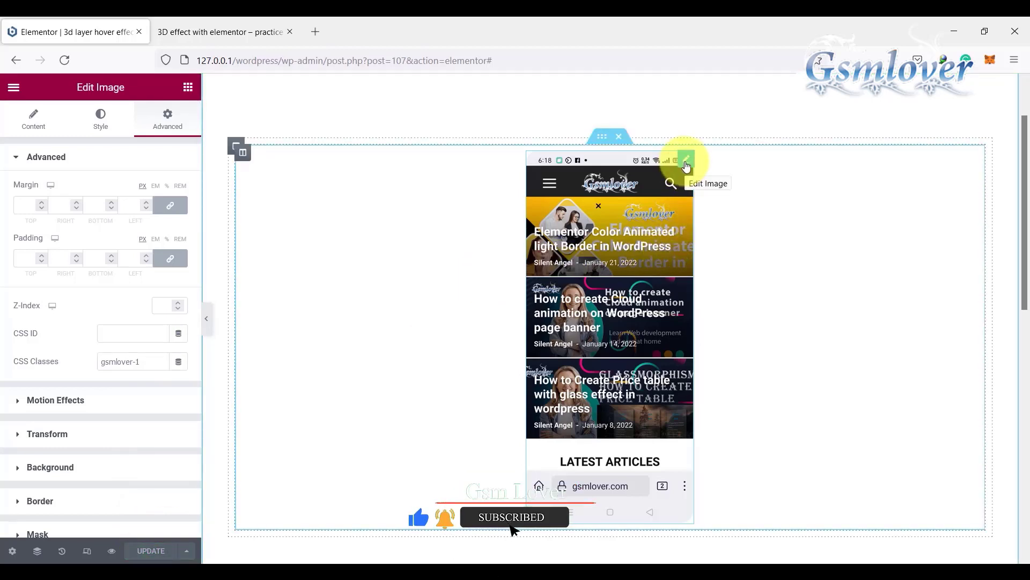
# Step: Duplicate the image widget three times to get four phone screenshots side by side in the column
pyautogui.rightClick(687, 163)
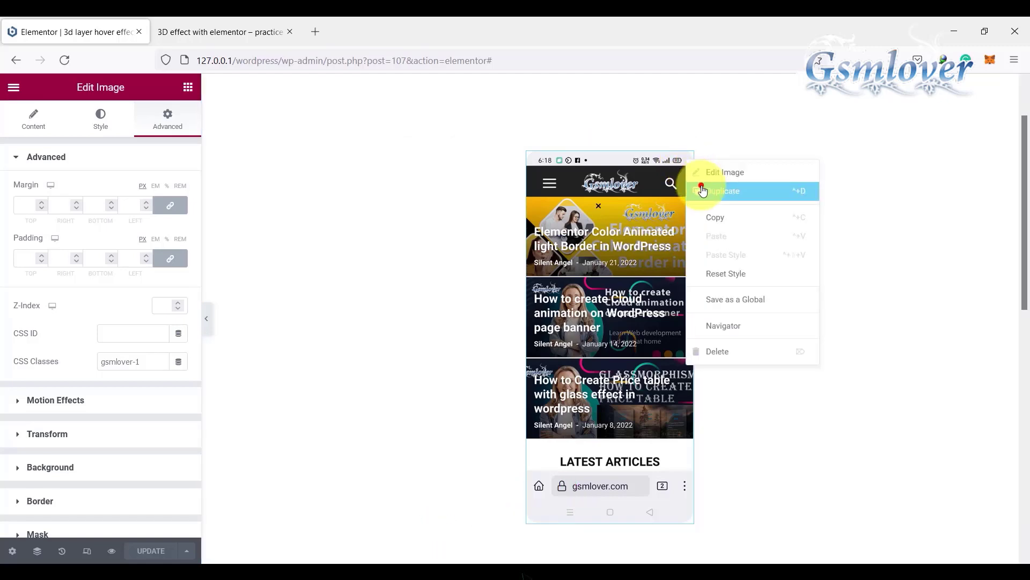
pyautogui.click(703, 191)
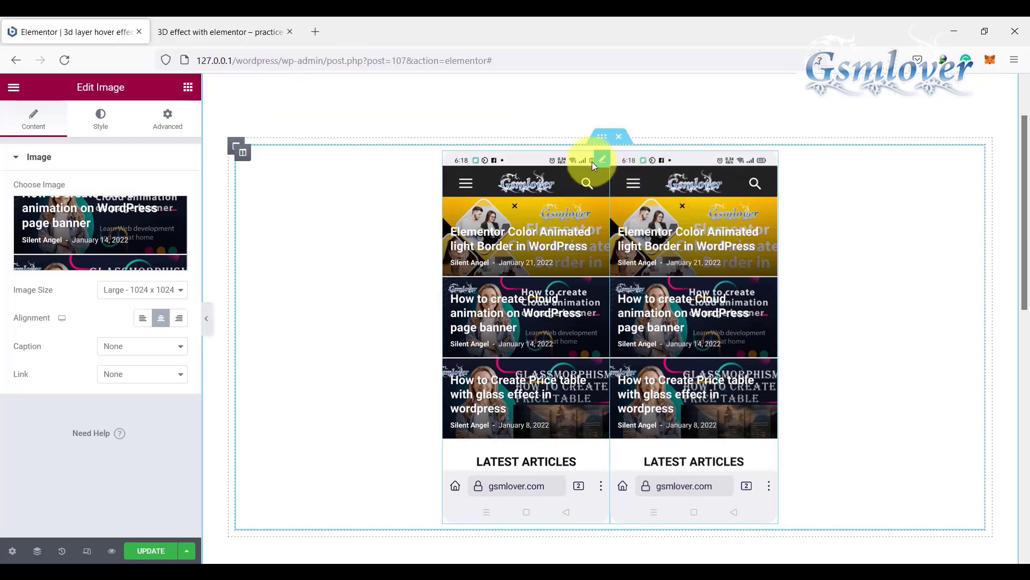
pyautogui.rightClick(602, 161)
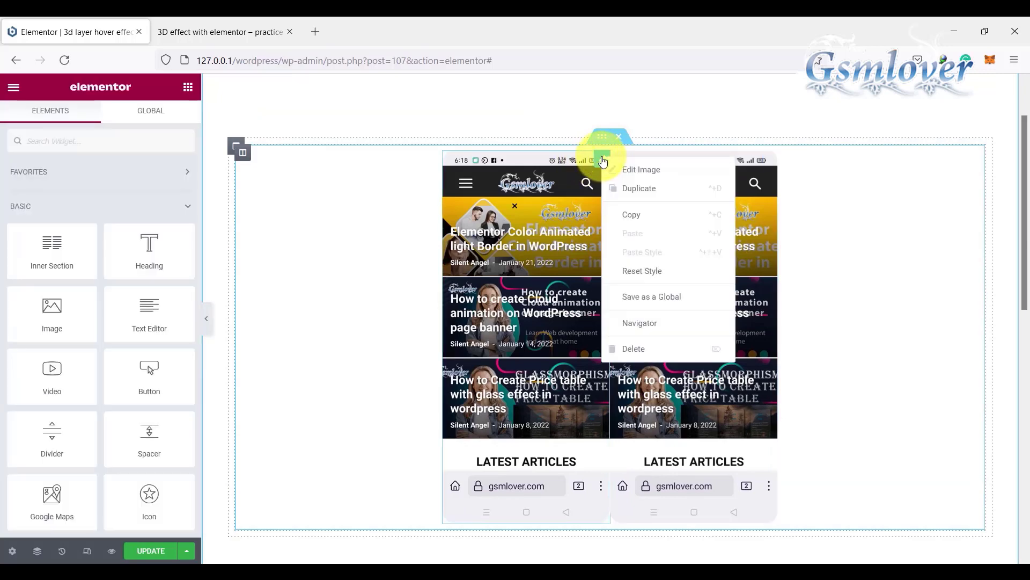
pyautogui.click(620, 194)
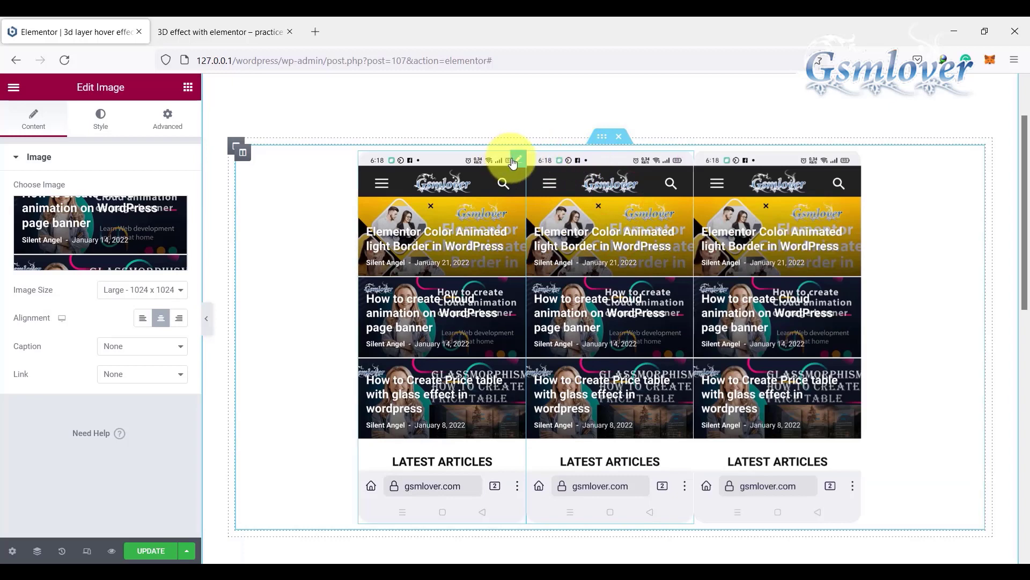
pyautogui.rightClick(513, 164)
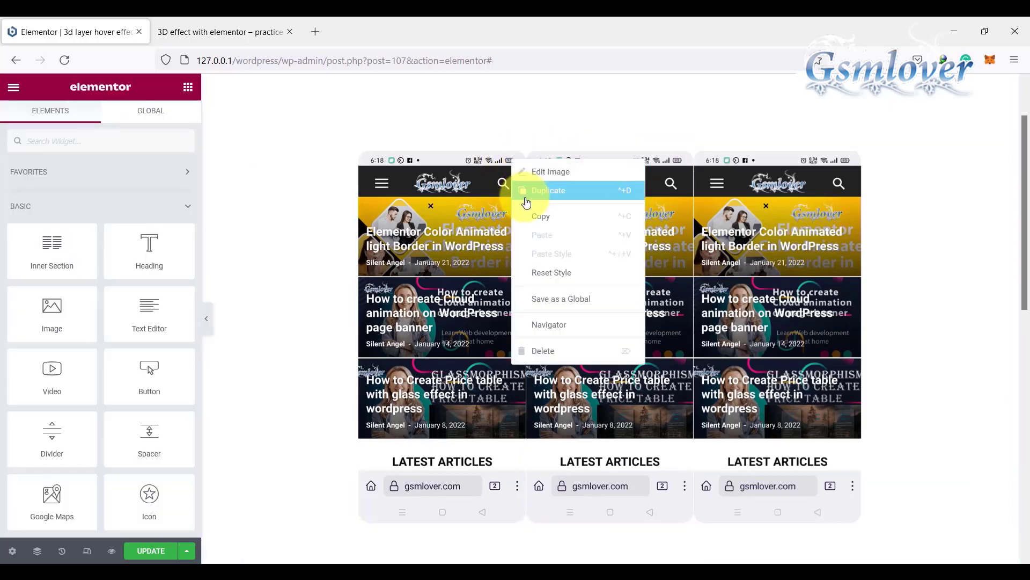
pyautogui.click(525, 195)
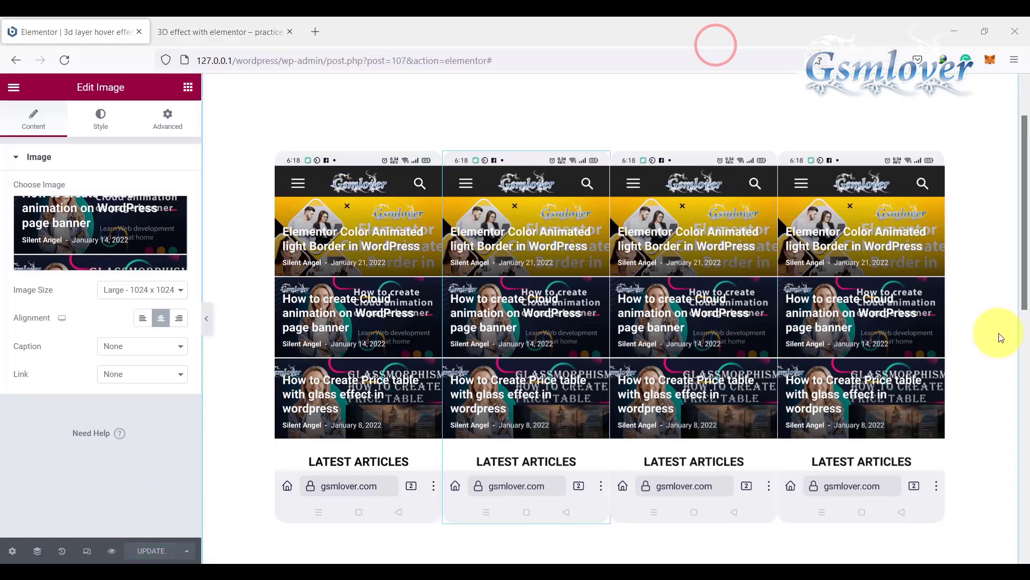
# Step: Open the Navigator from the inner column and set the first image's normal opacity to 0.4
pyautogui.rightClick(953, 250)
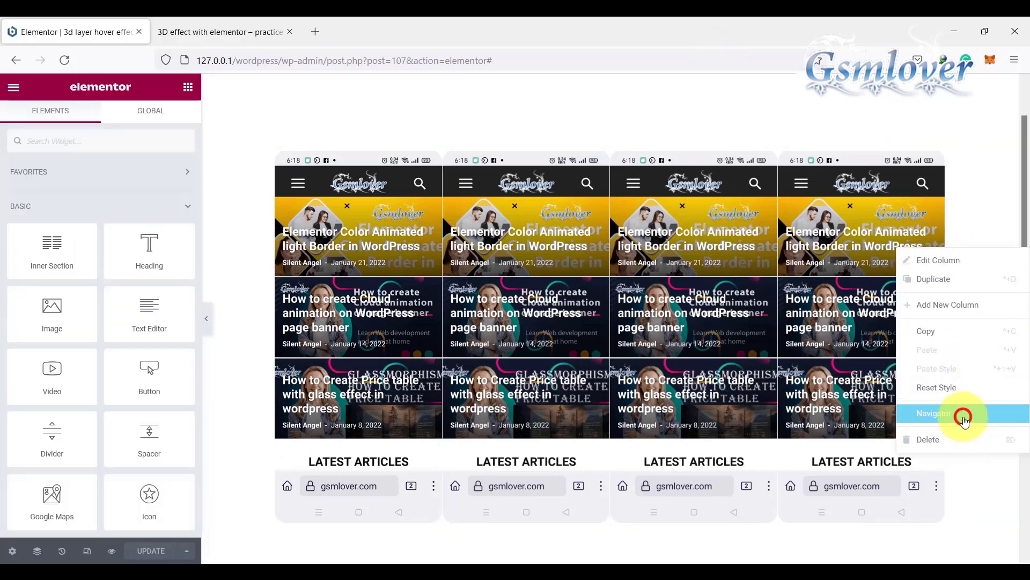
pyautogui.click(963, 420)
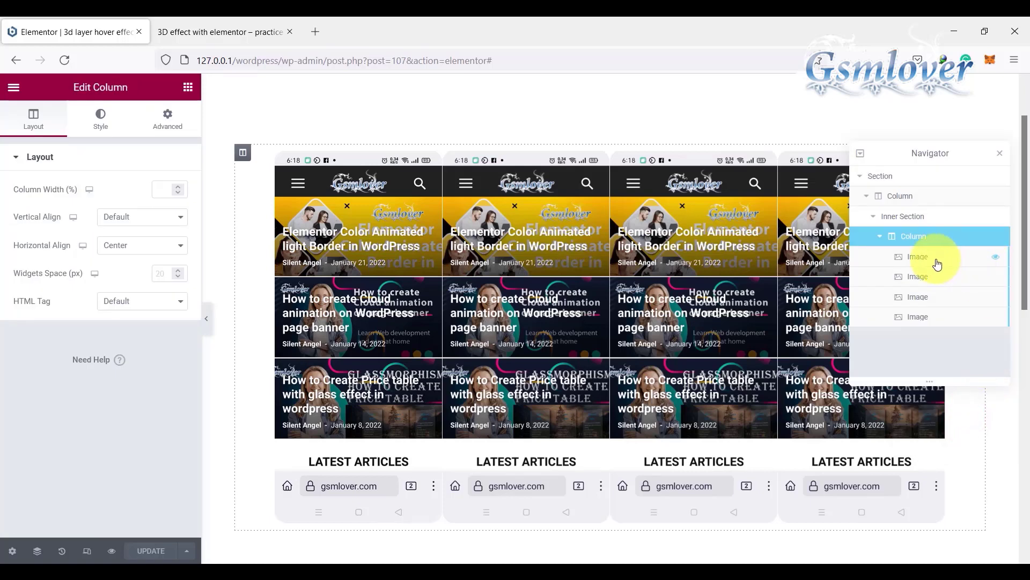
pyautogui.click(937, 263)
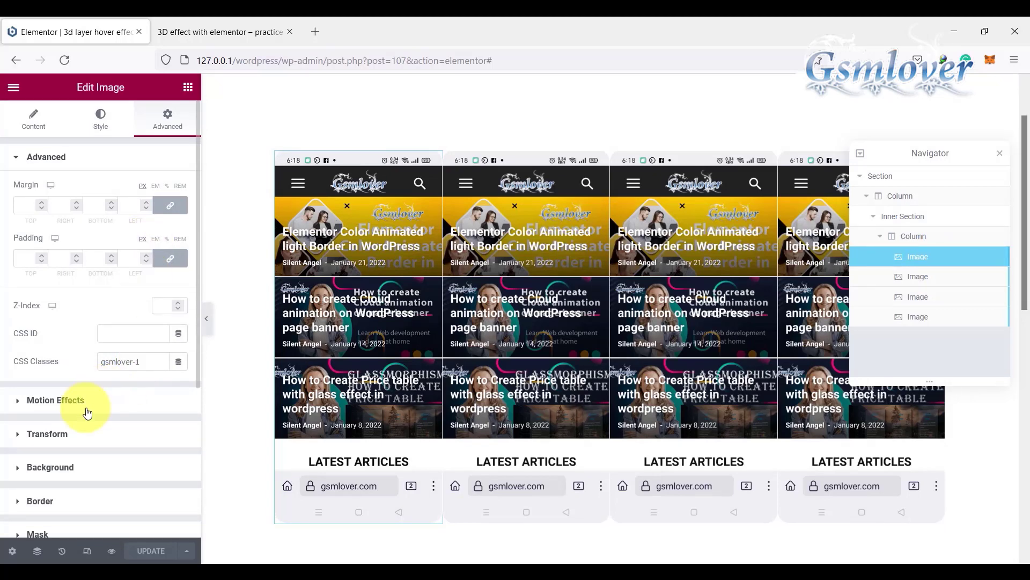
pyautogui.scroll(-4, 85, 410)
pyautogui.scroll(4, 86, 410)
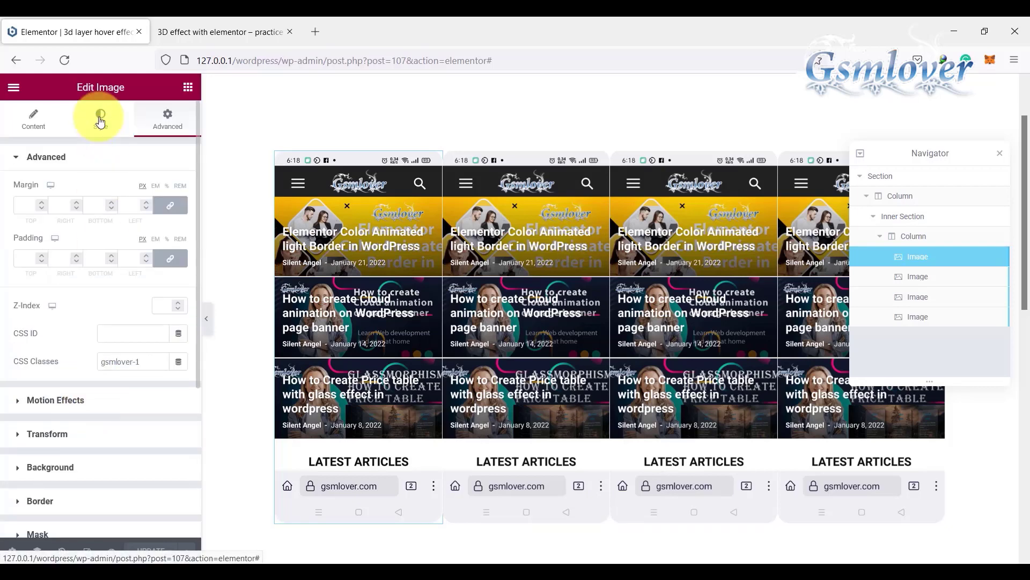
pyautogui.click(99, 119)
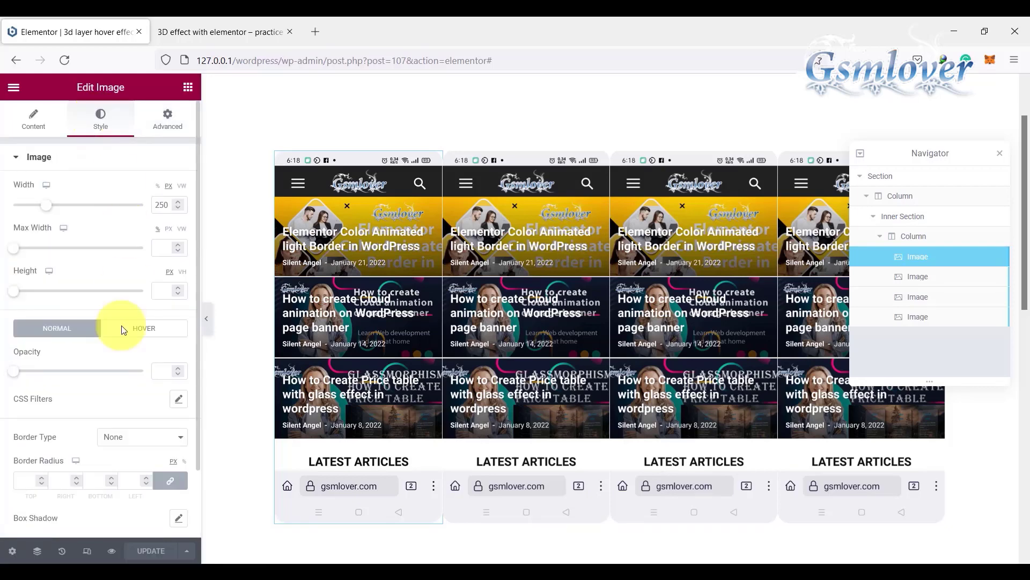
pyautogui.click(164, 370)
pyautogui.write('0')
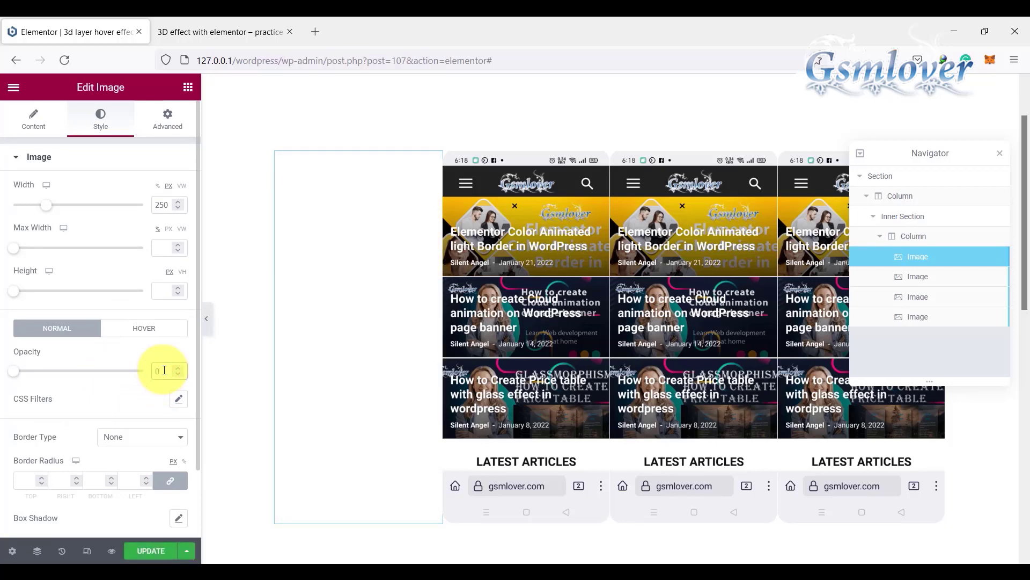
pyautogui.write('.3')
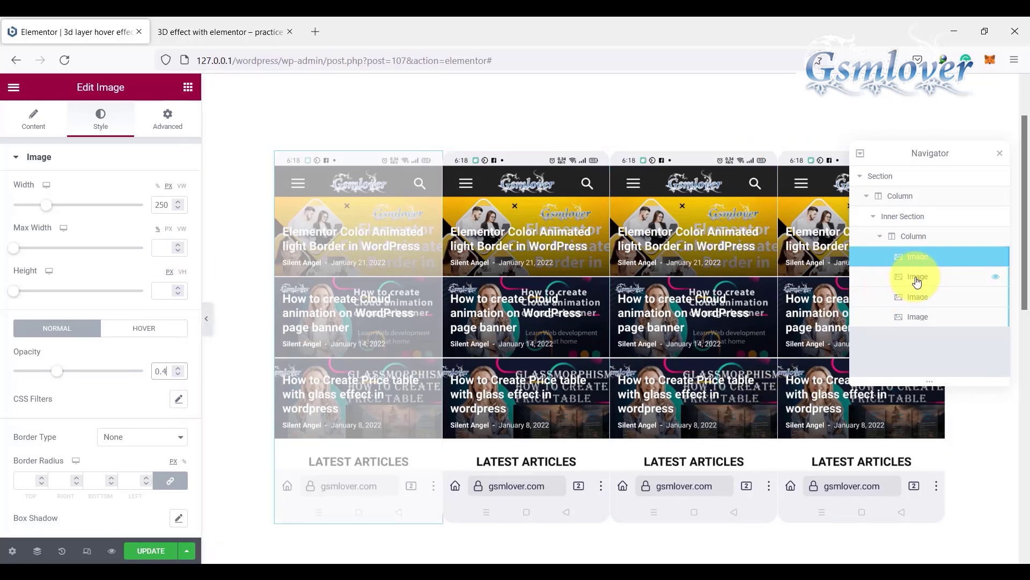
# Step: Set the normal opacity of the second image in the inner column to 0.6
pyautogui.click(917, 279)
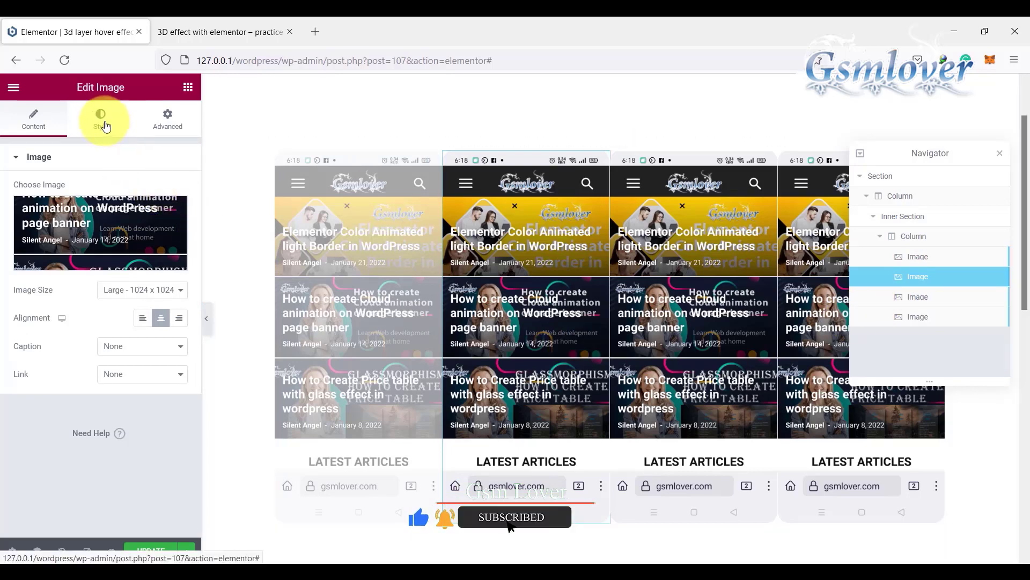
pyautogui.click(103, 120)
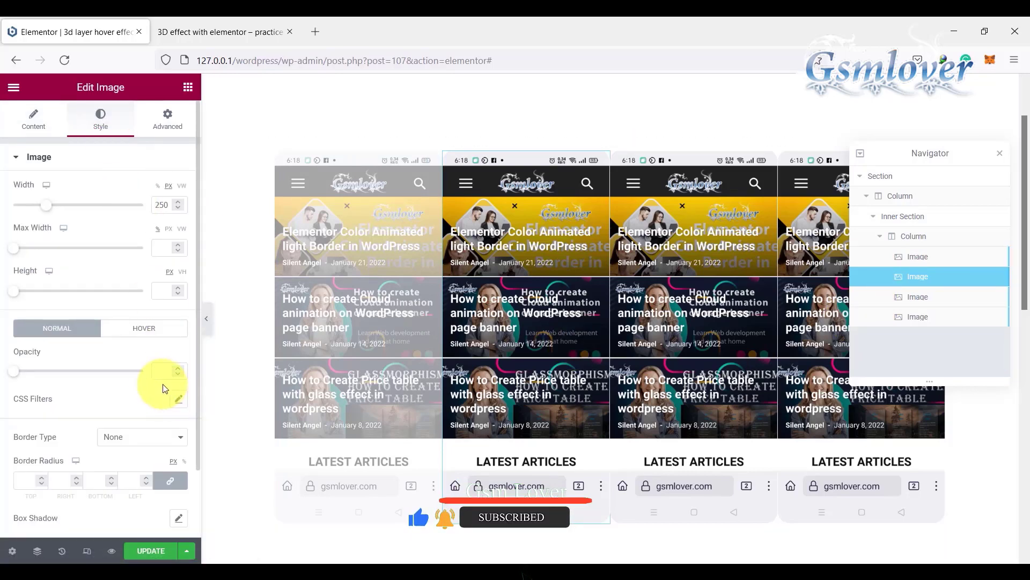
pyautogui.click(160, 373)
pyautogui.write('0')
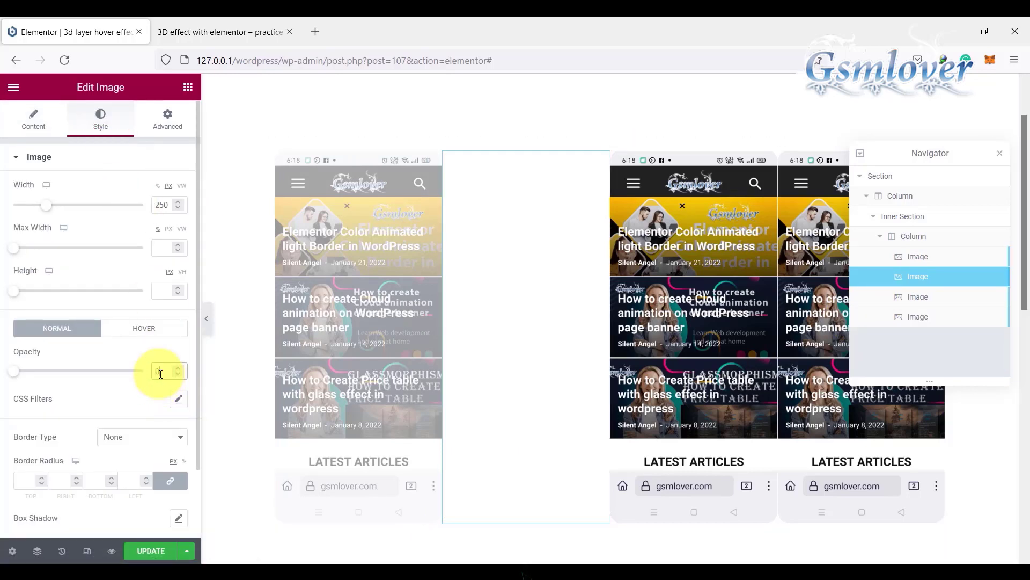
pyautogui.write('.5')
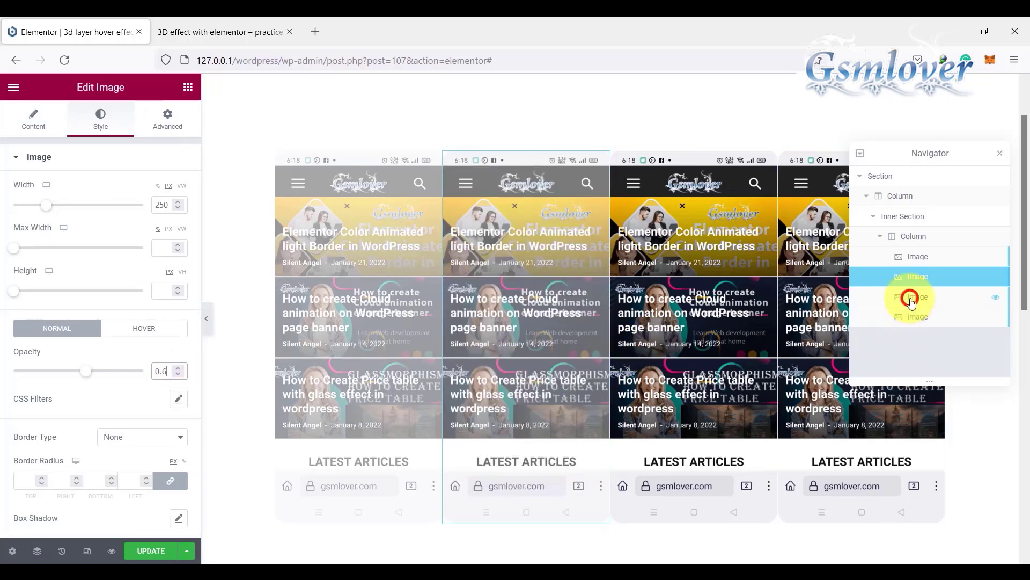
# Step: Set the normal opacity of the third image in the inner column to 0.8
pyautogui.click(911, 303)
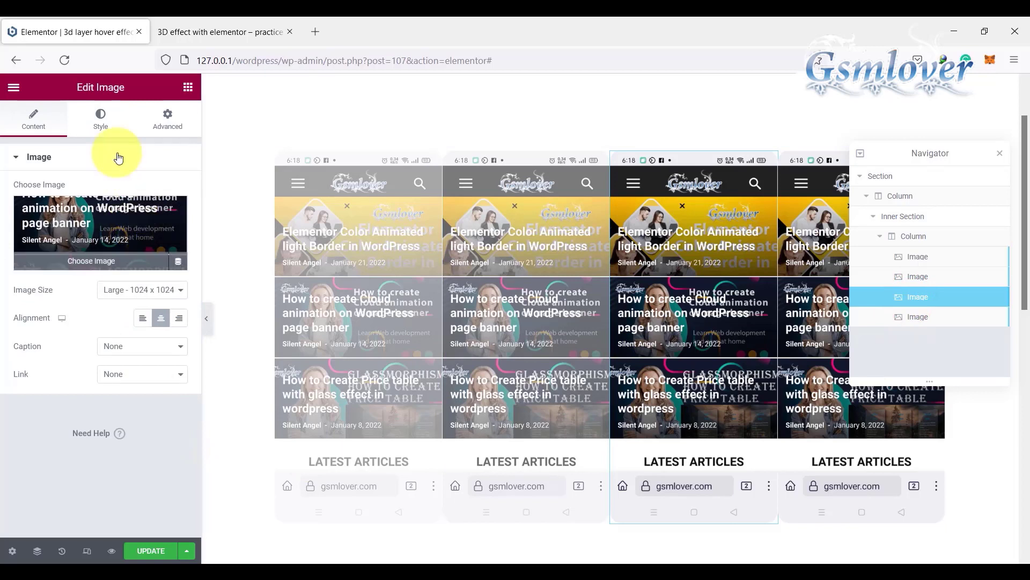
pyautogui.click(101, 117)
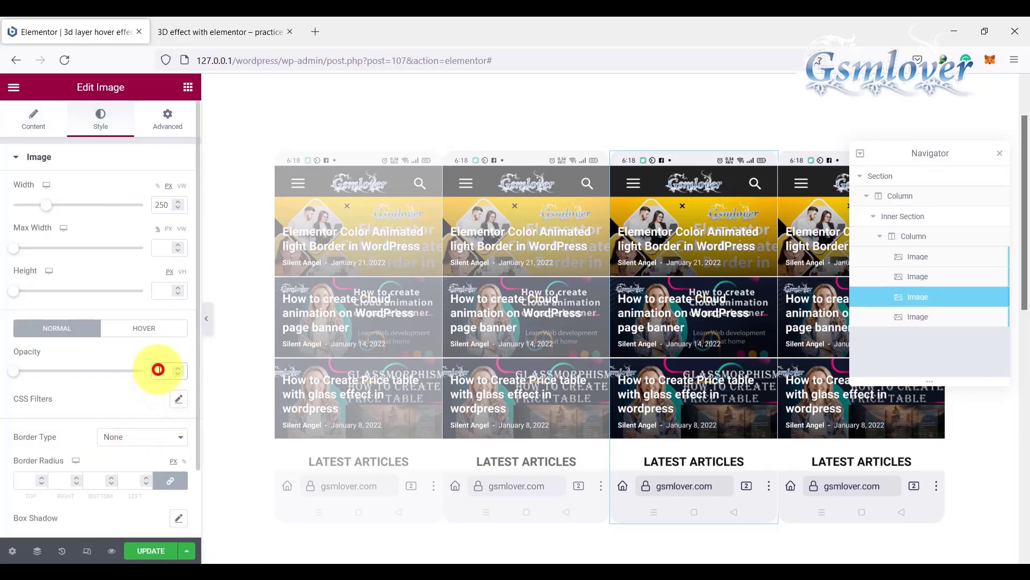
pyautogui.write('0')
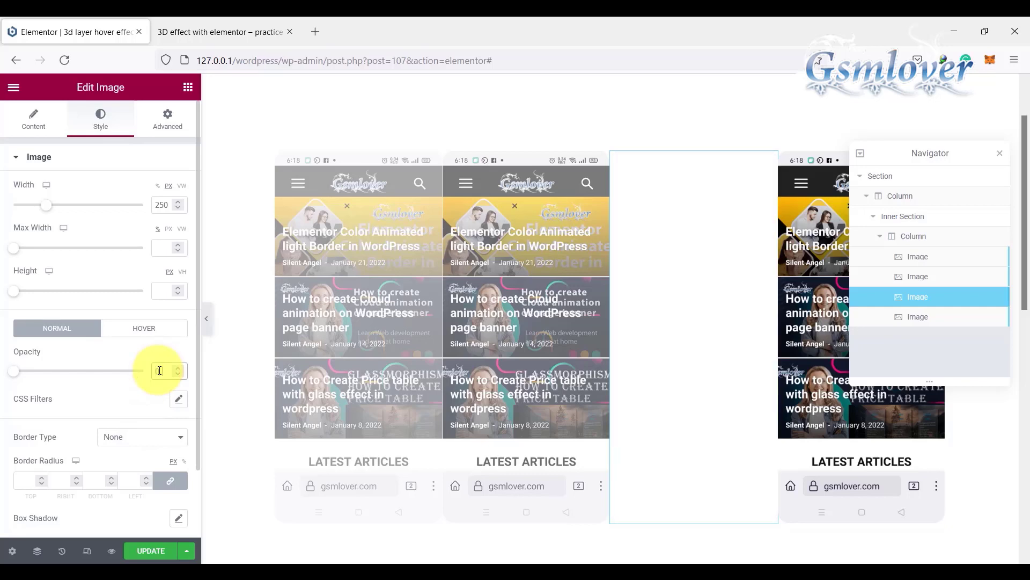
pyautogui.write('.8')
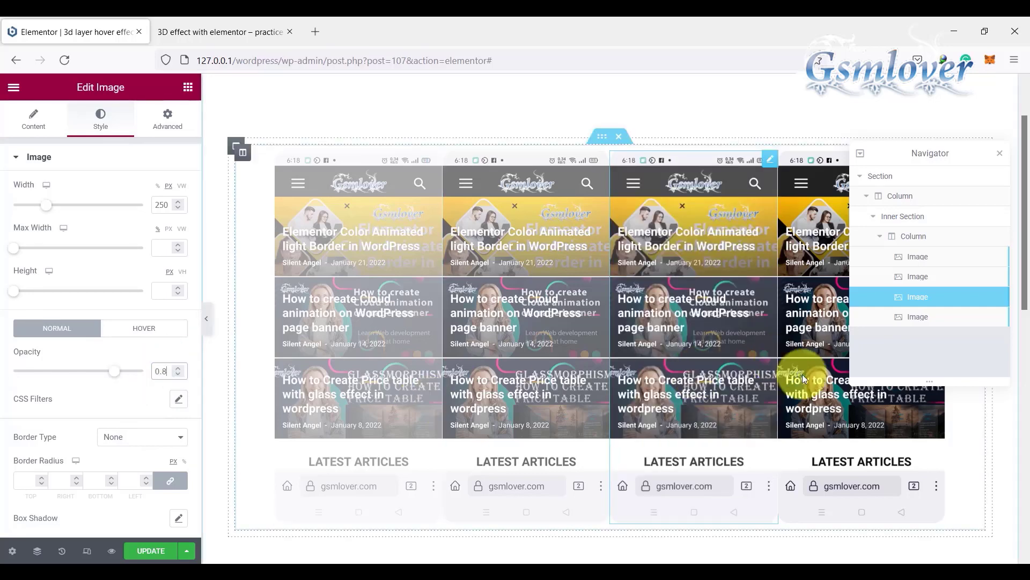
# Step: Set the normal opacity of the fourth image in the inner column to 1 and update the page
pyautogui.click(923, 320)
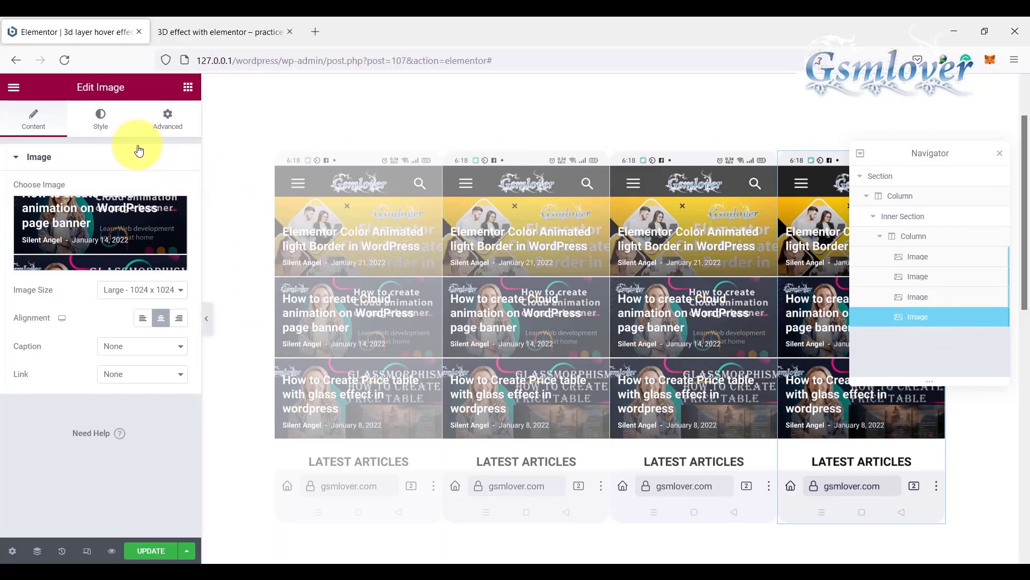
pyautogui.click(99, 119)
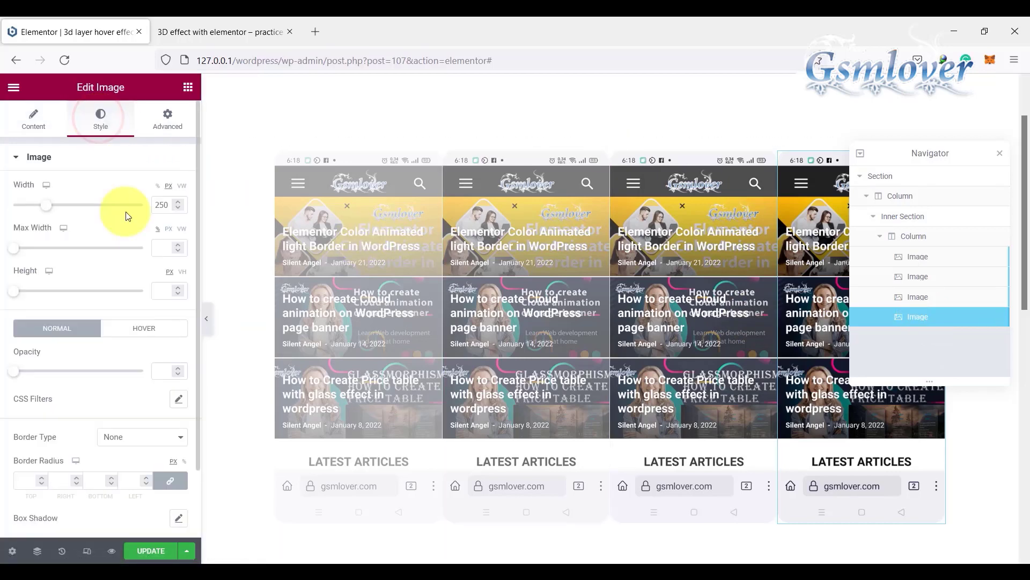
pyautogui.click(159, 368)
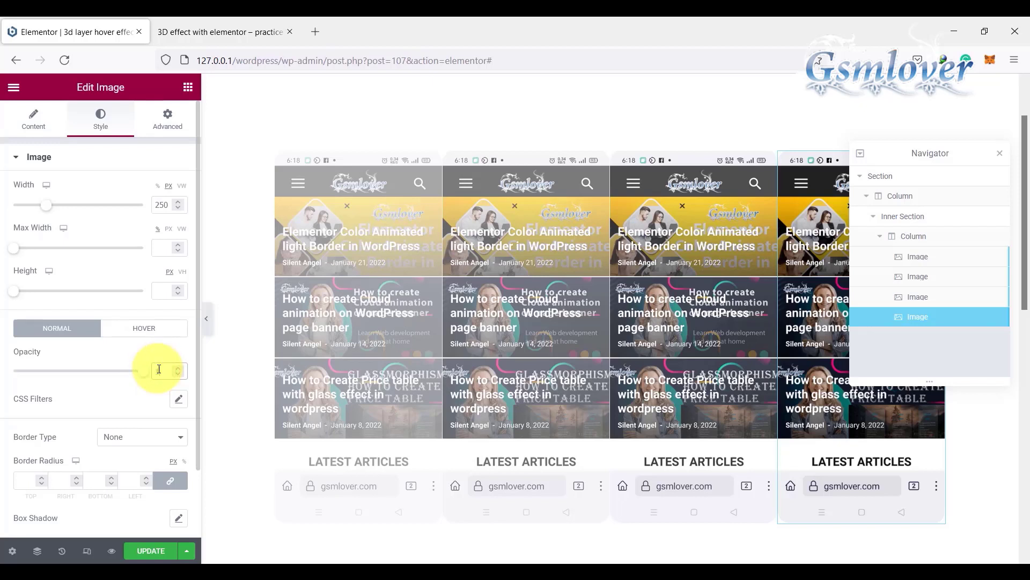
pyautogui.write('1')
pyautogui.click(150, 551)
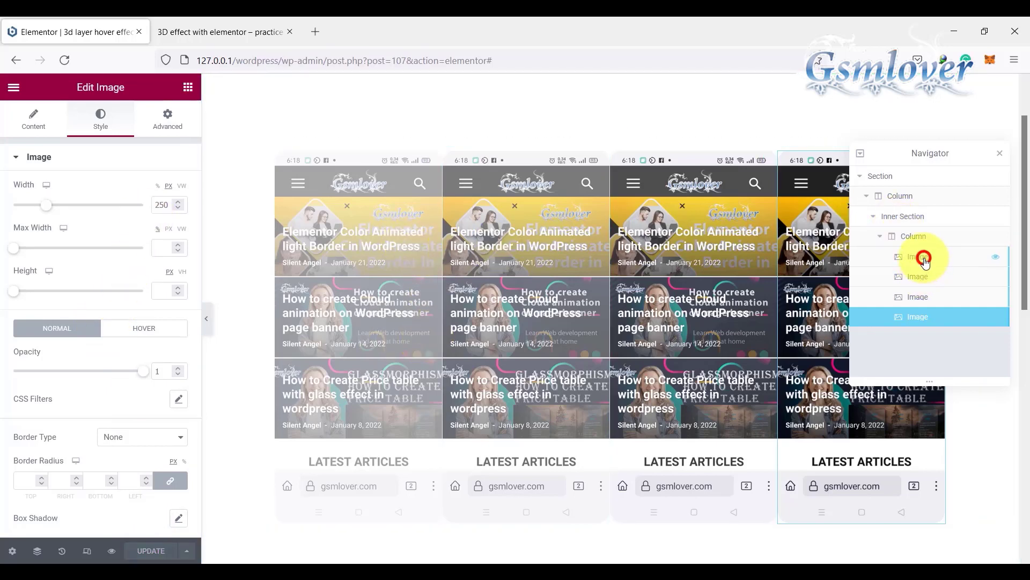
# Step: Check the first image's CSS class, and change the second image's CSS class to gsmlover-2
pyautogui.click(924, 259)
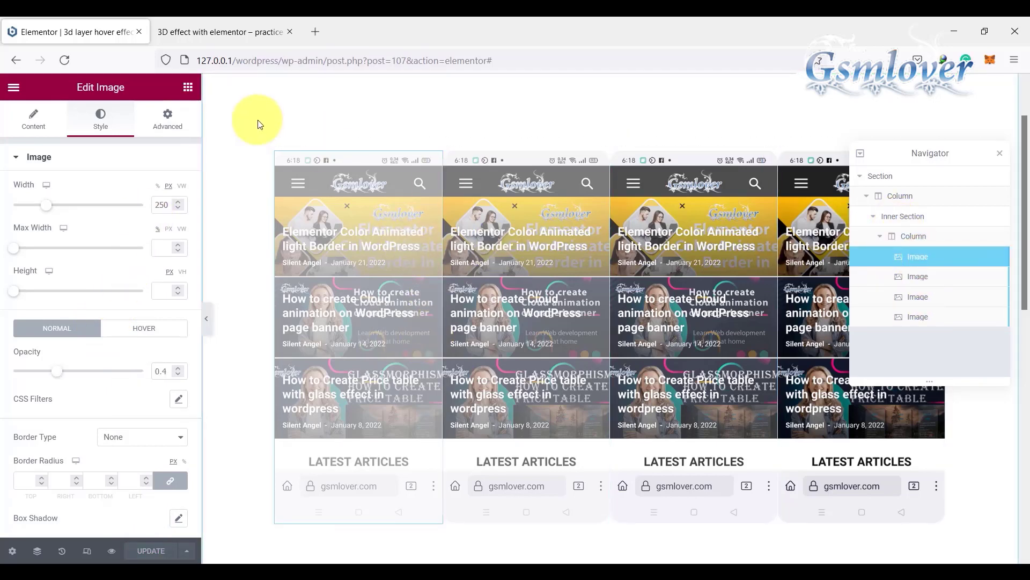
pyautogui.click(169, 122)
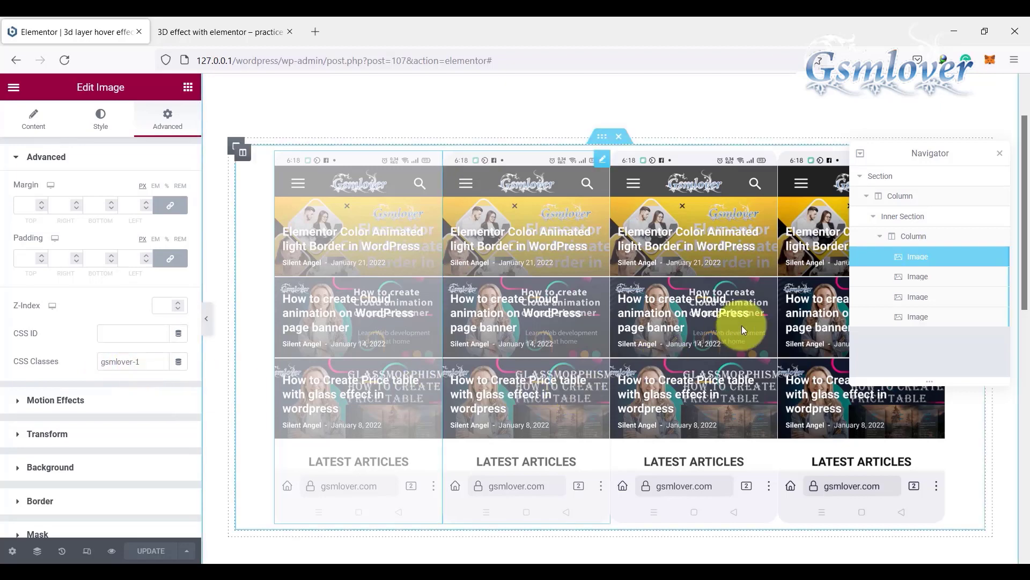
pyautogui.click(930, 281)
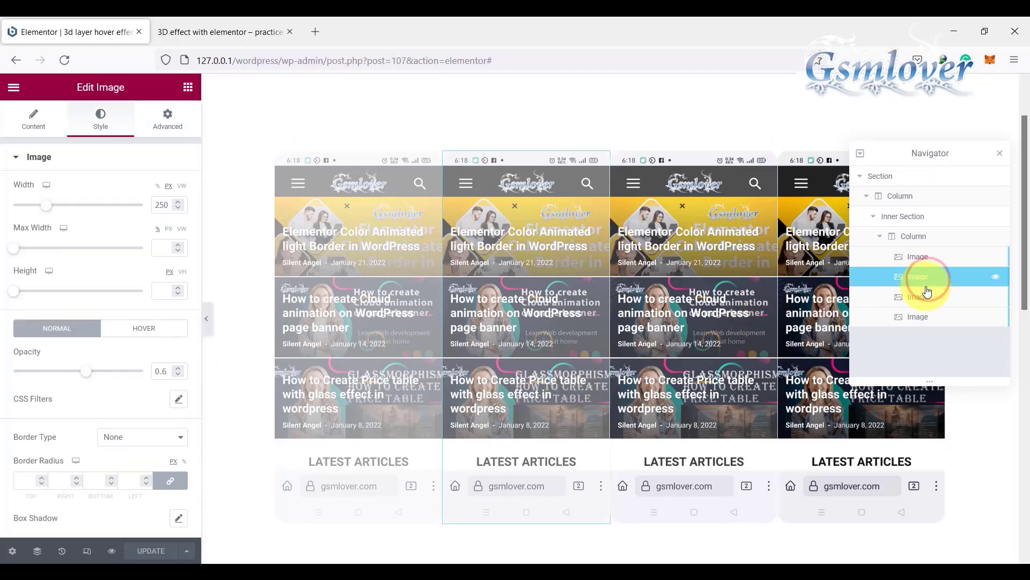
pyautogui.click(169, 118)
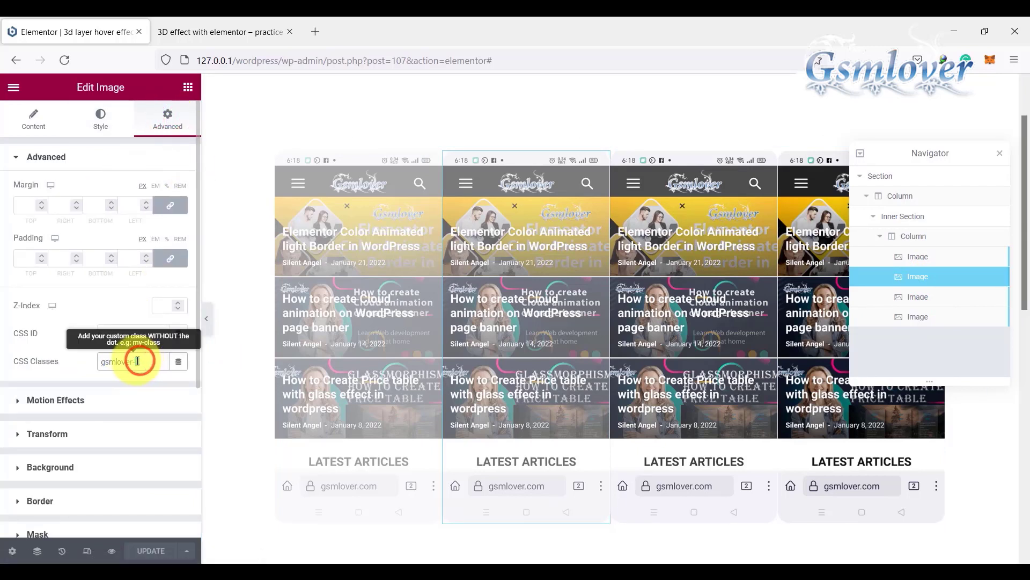
pyautogui.moveTo(138, 360); pyautogui.dragTo(159, 365)
pyautogui.write('2')
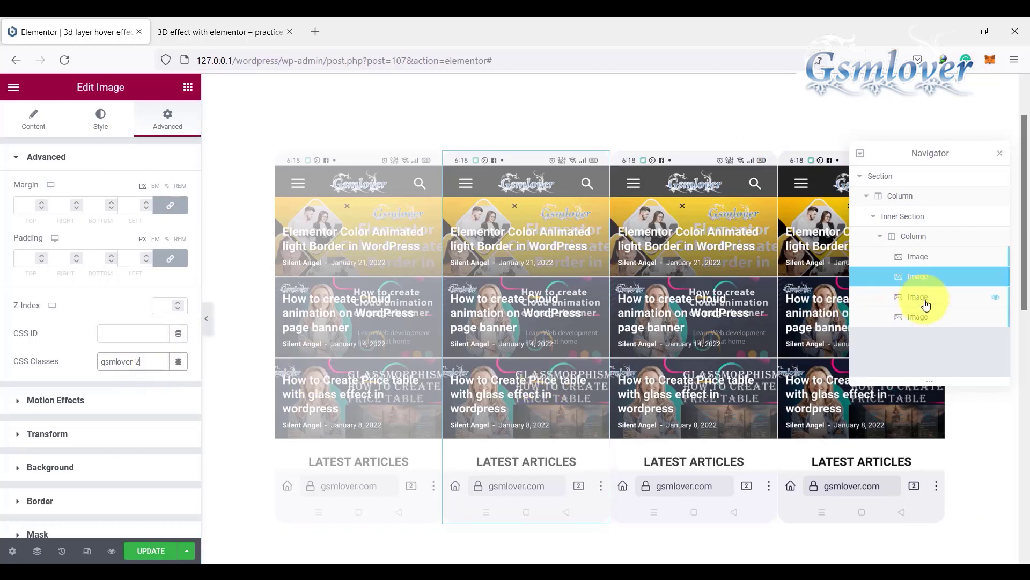
# Step: Change the CSS class of the third image in the inner column to gsmlover-3
pyautogui.click(925, 300)
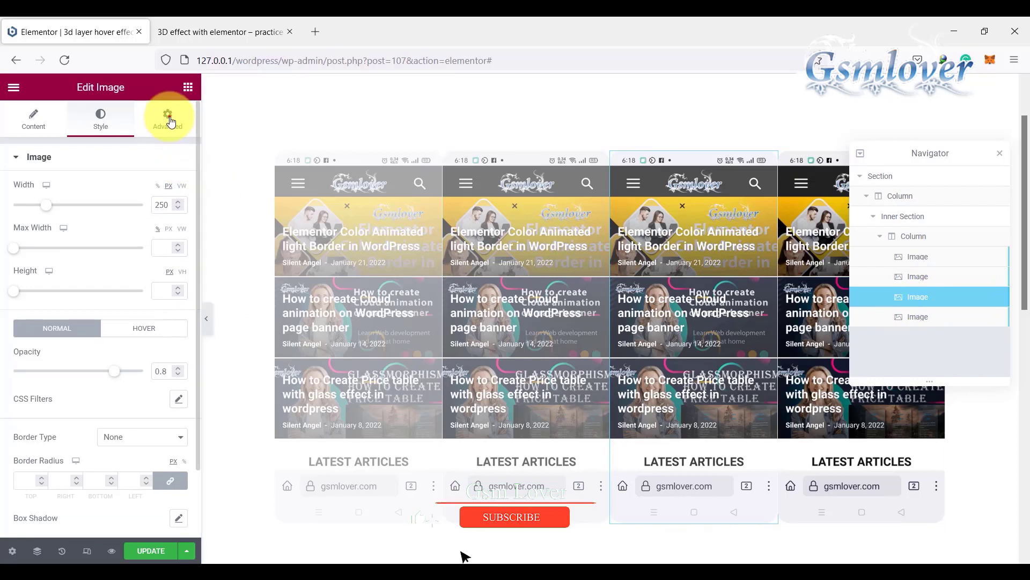
pyautogui.click(168, 117)
pyautogui.doubleClick(139, 361)
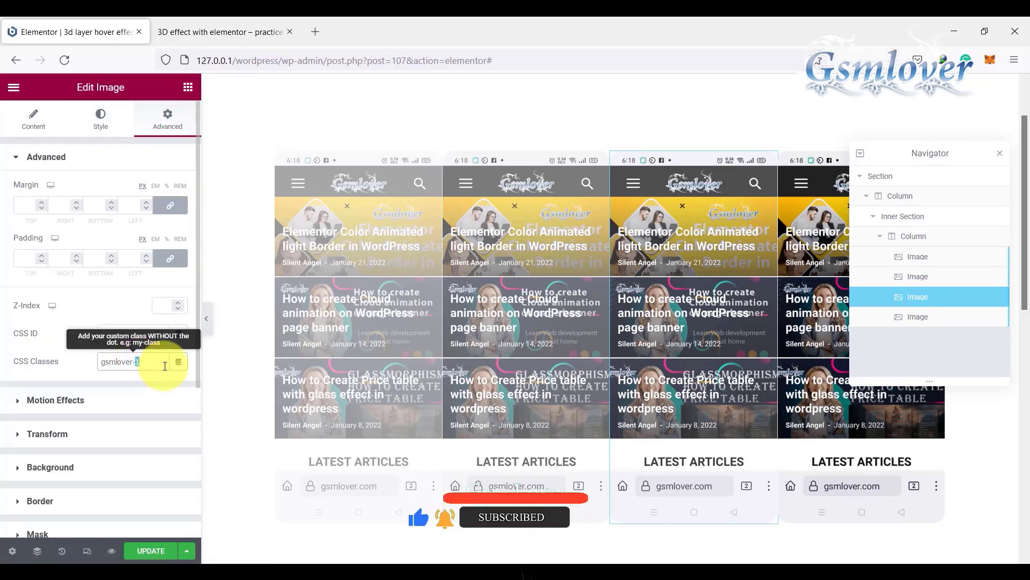
pyautogui.write('3')
# Step: Change the CSS class of the fourth image to gsmlover-4 and update the page
pyautogui.click(921, 317)
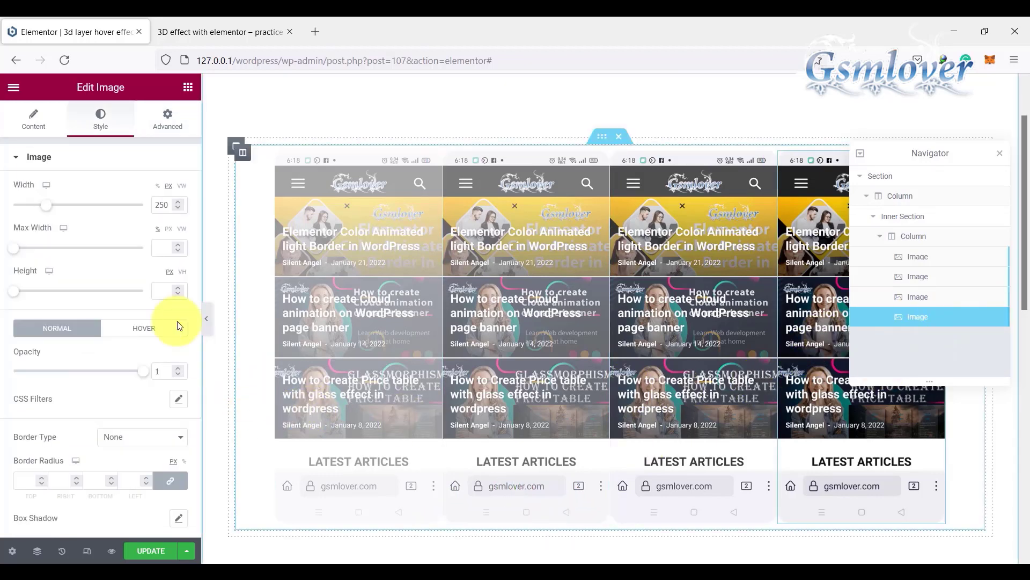
pyautogui.click(177, 128)
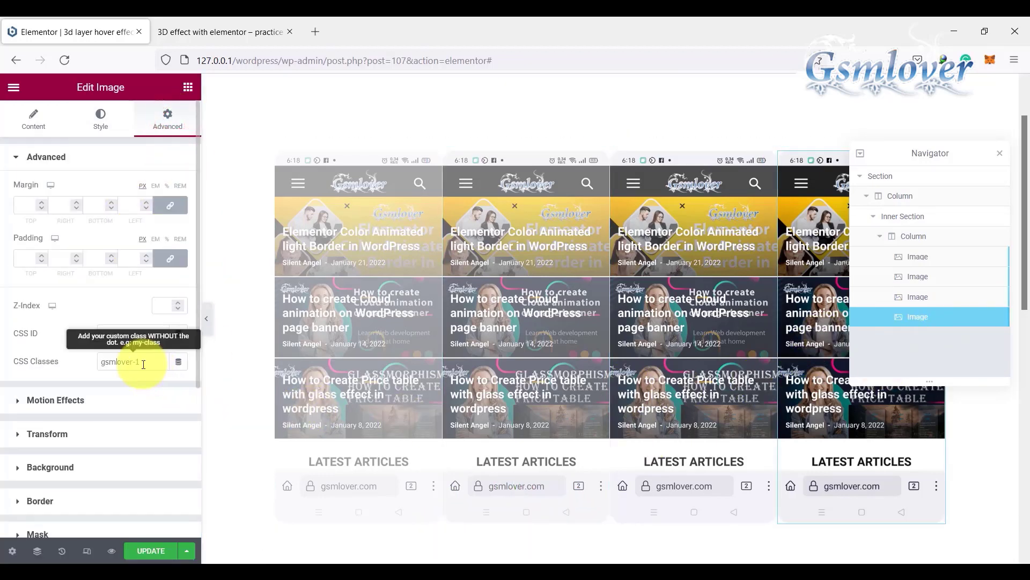
pyautogui.doubleClick(149, 365)
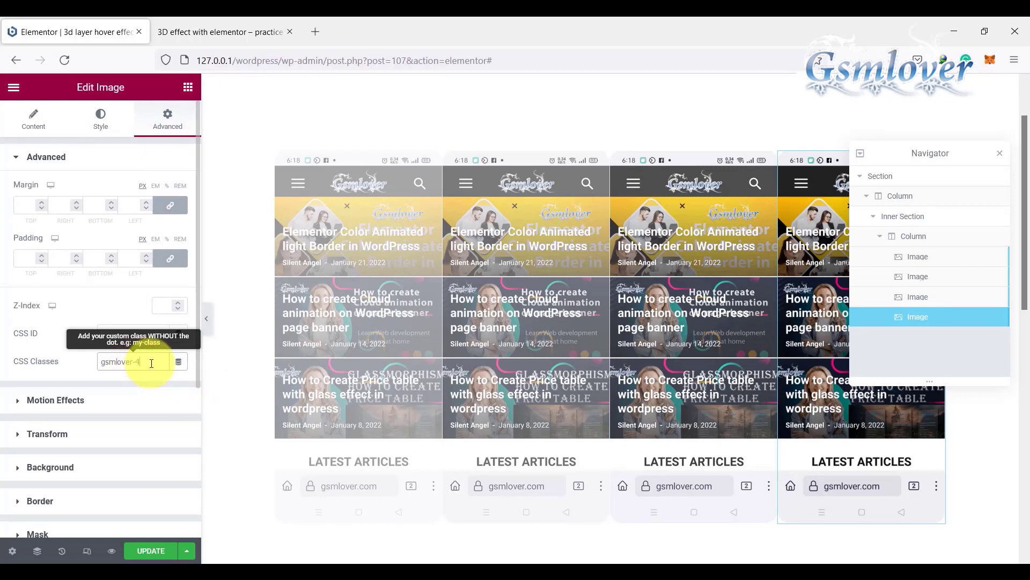
pyautogui.write('4')
pyautogui.click(149, 551)
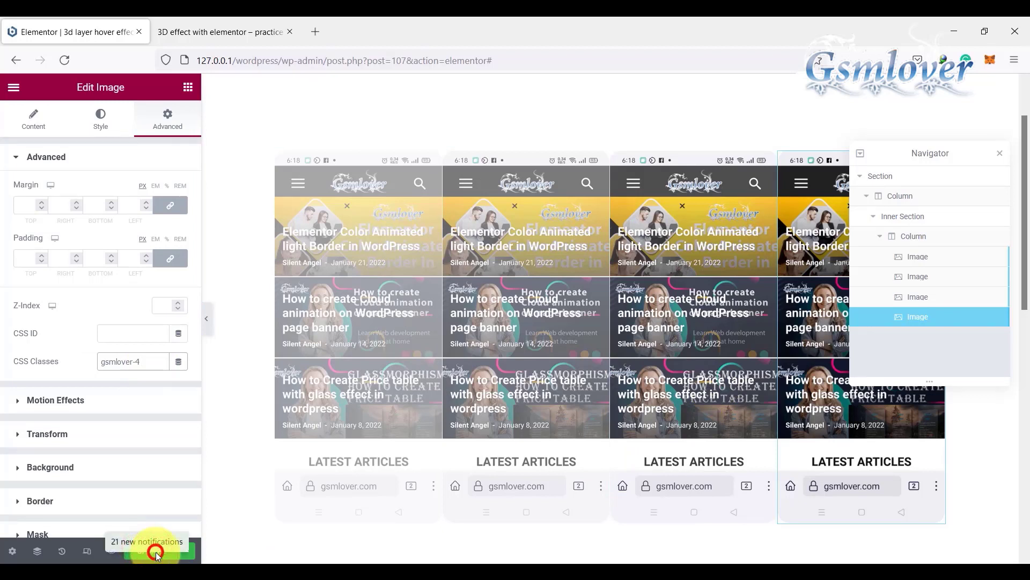
pyautogui.click(154, 546)
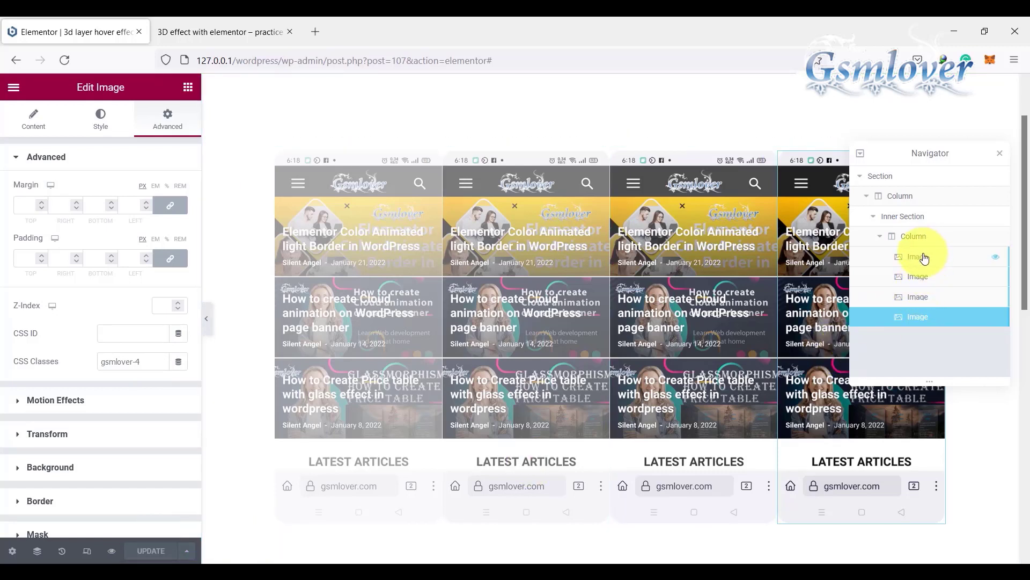
# Step: Review the positioning settings of the first image in the inner column
pyautogui.click(923, 256)
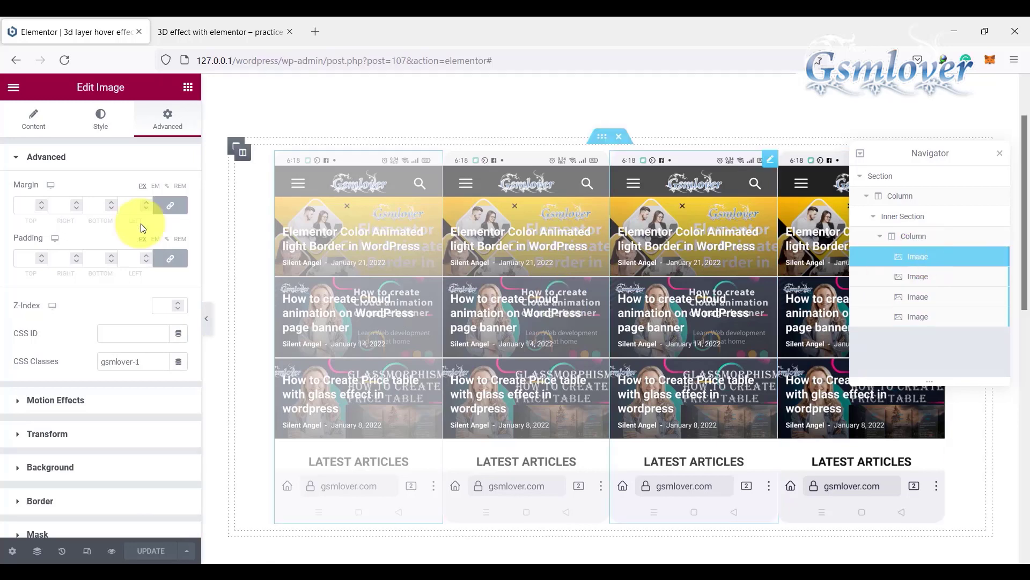
pyautogui.scroll(-2, 108, 412)
pyautogui.scroll(-2, 107, 412)
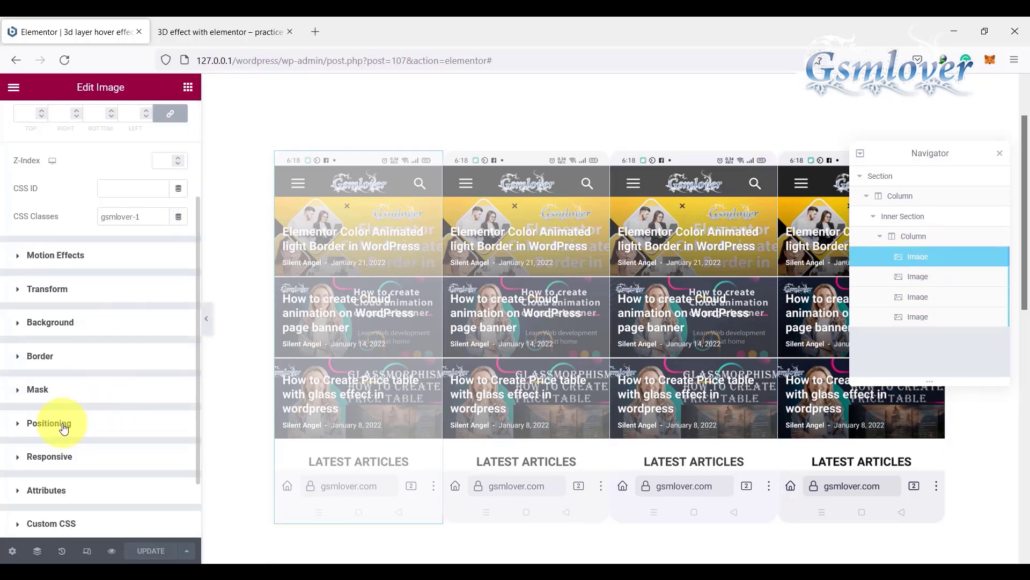
pyautogui.click(63, 425)
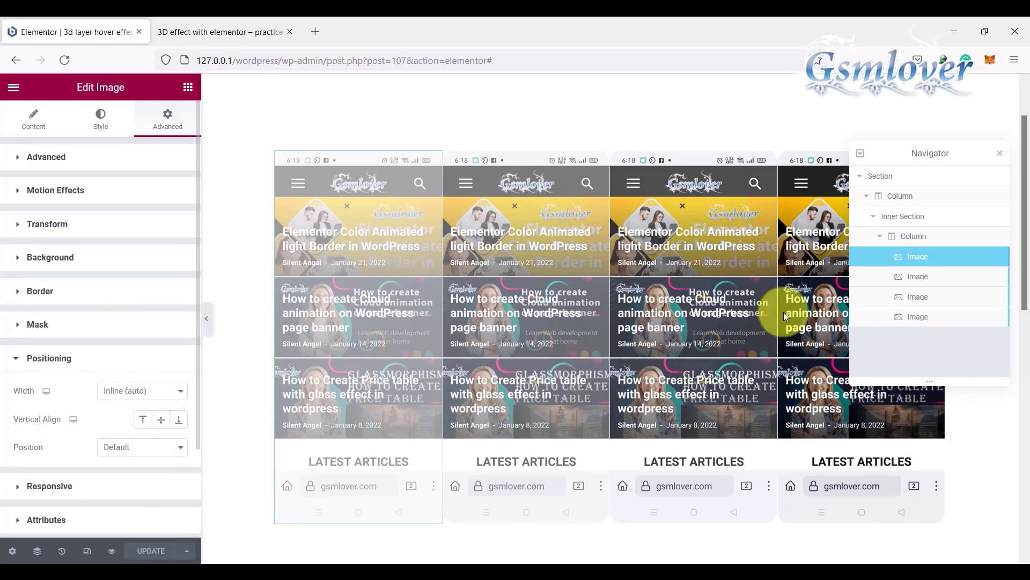
# Step: Set the second image's positioning width to Default and its position to Absolute
pyautogui.click(919, 277)
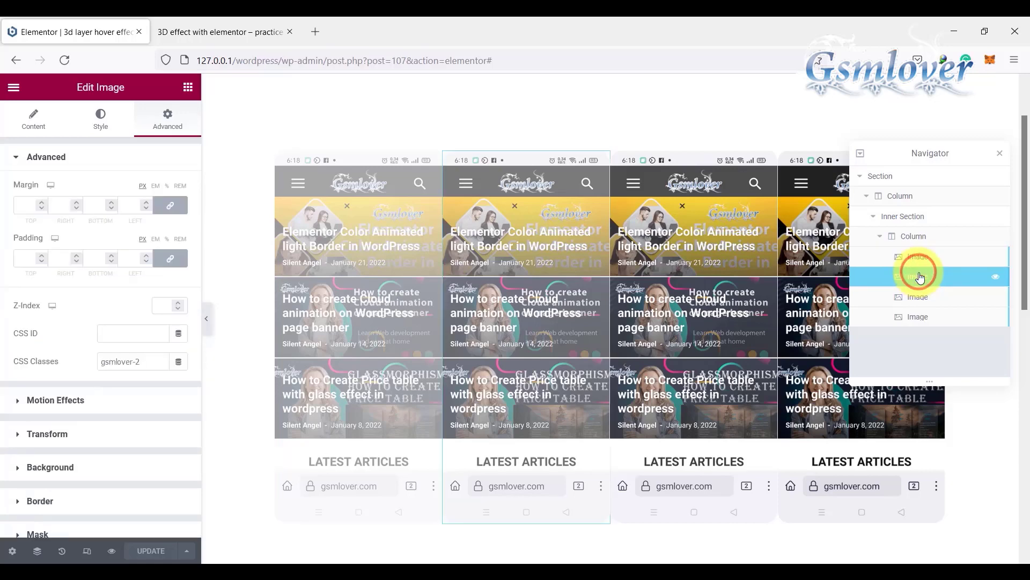
pyautogui.scroll(-3, 126, 354)
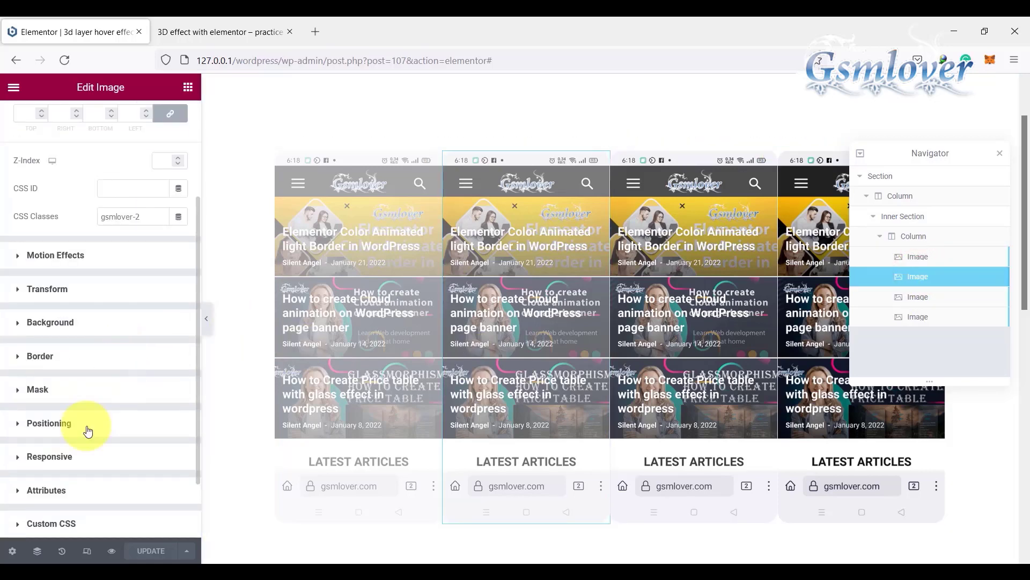
pyautogui.click(77, 425)
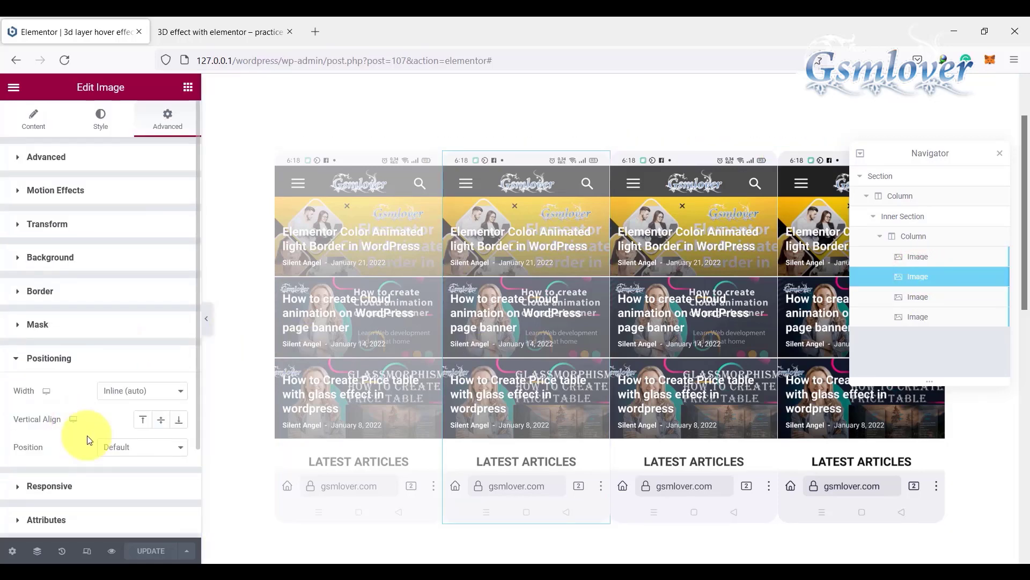
pyautogui.click(178, 396)
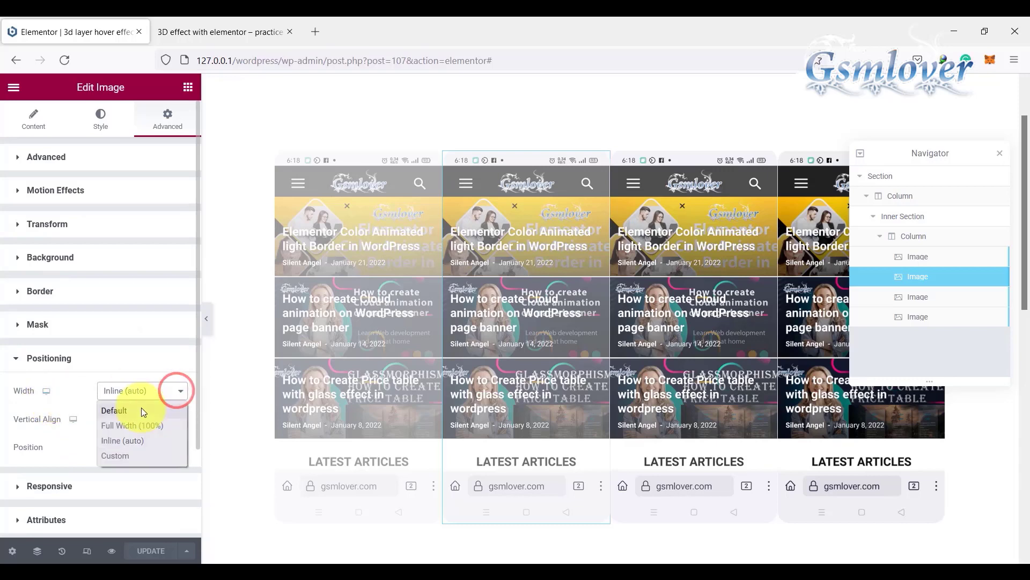
pyautogui.click(114, 411)
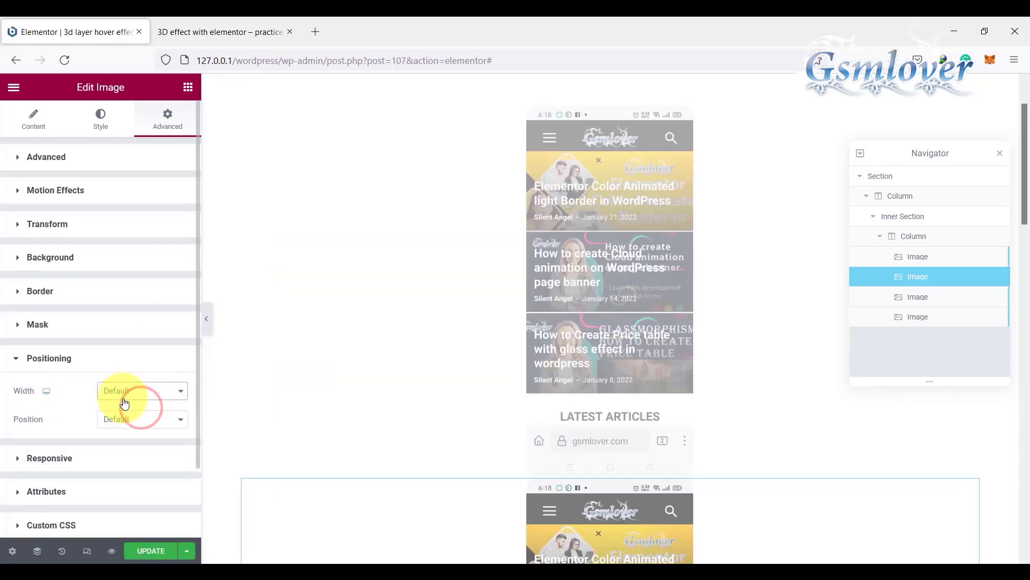
pyautogui.click(183, 423)
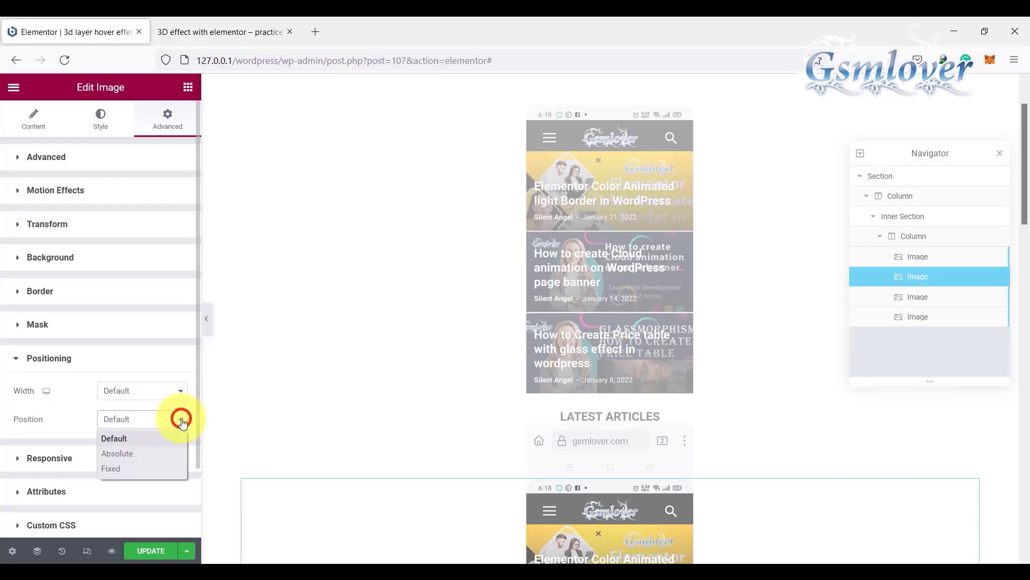
pyautogui.click(132, 454)
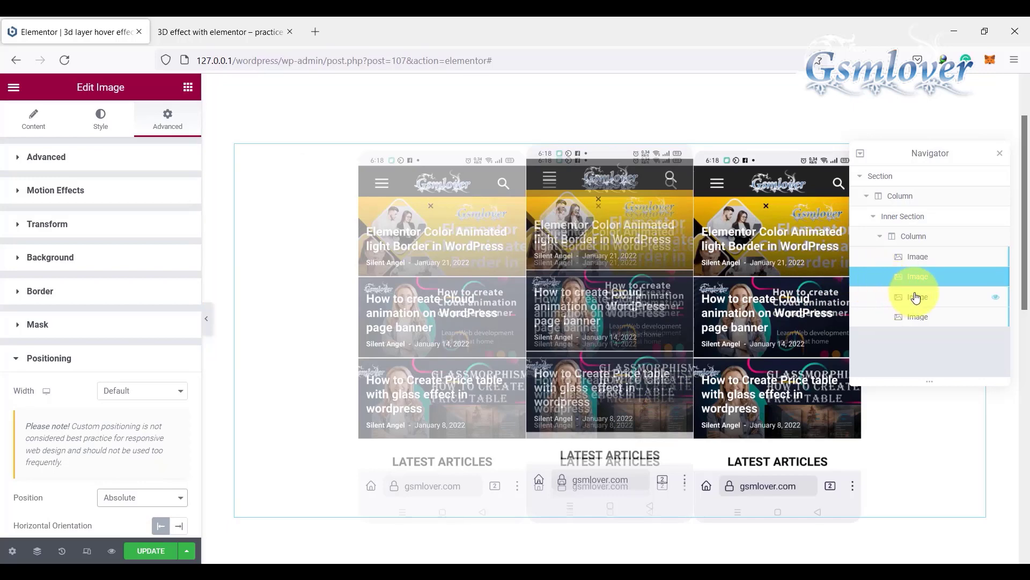
# Step: Set the third image's positioning width to Default and its position to Absolute
pyautogui.click(914, 296)
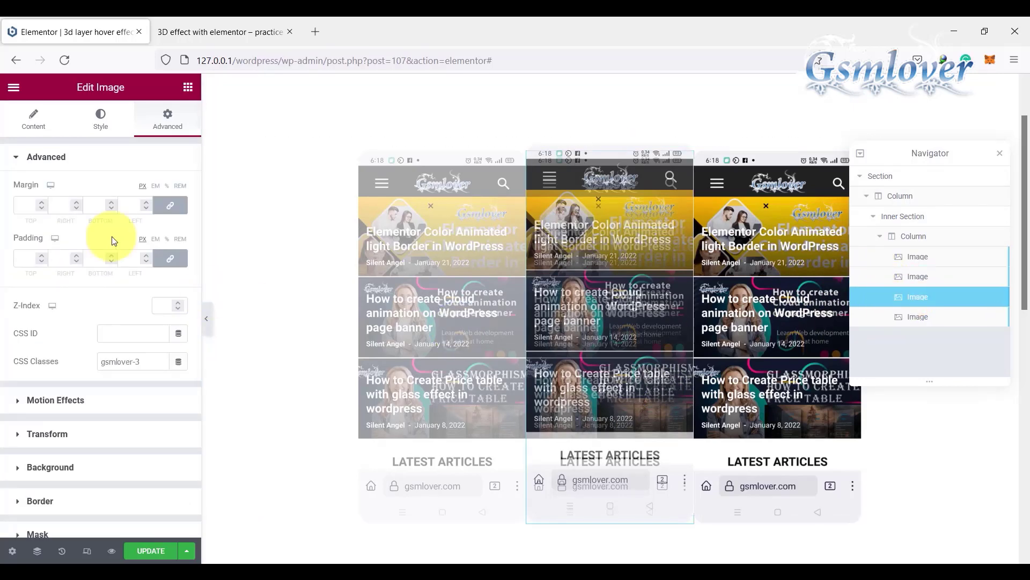
pyautogui.scroll(-3, 136, 355)
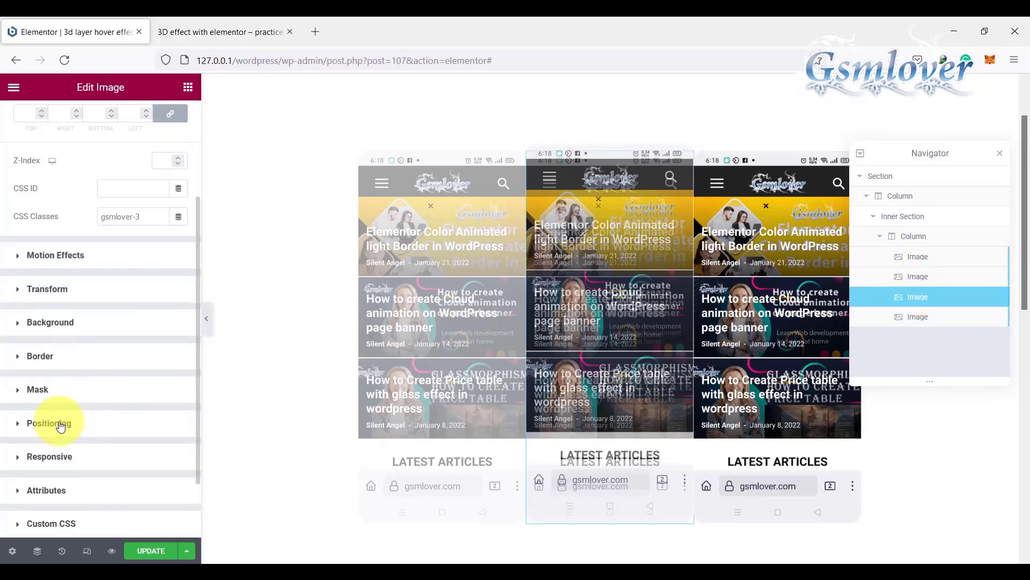
pyautogui.click(60, 423)
pyautogui.click(165, 391)
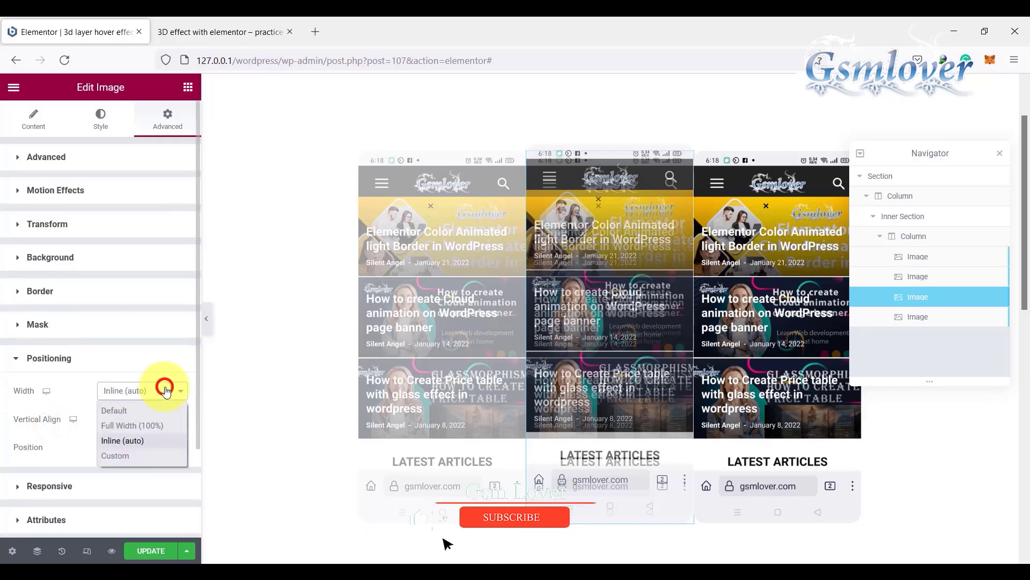
pyautogui.click(145, 410)
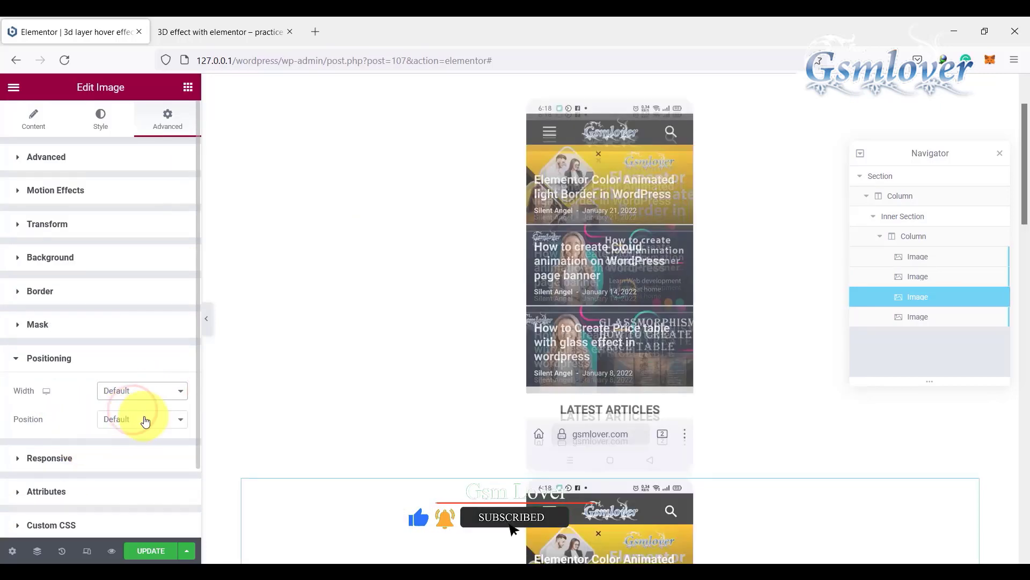
pyautogui.click(180, 419)
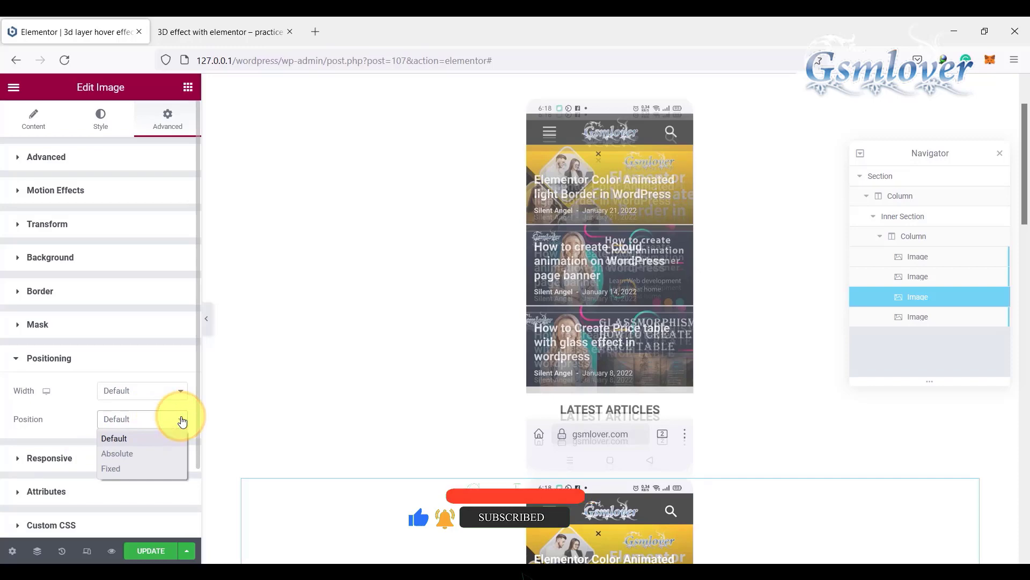
pyautogui.click(139, 453)
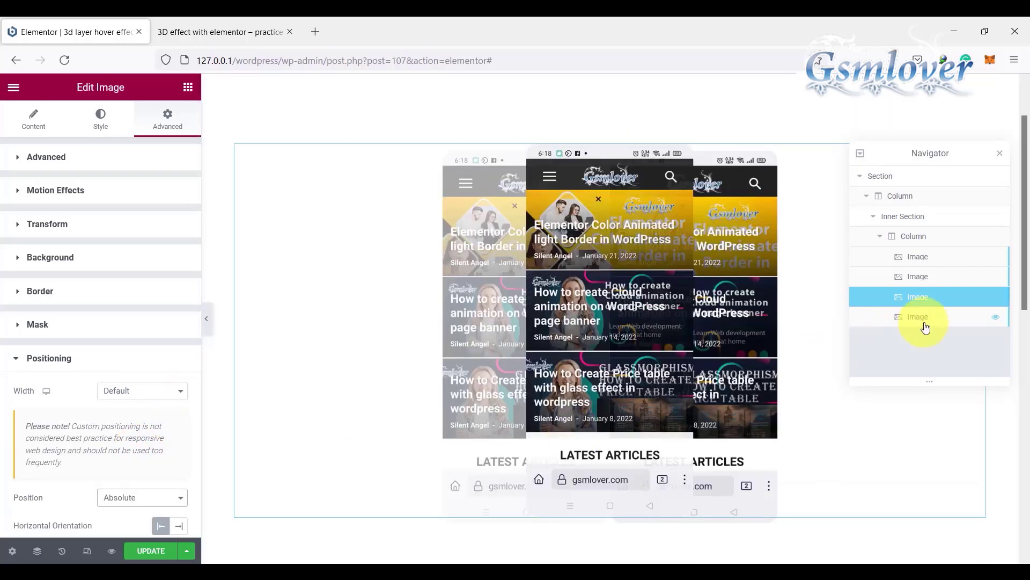
# Step: Set the fourth image's positioning width to Default and its position to Absolute
pyautogui.click(927, 317)
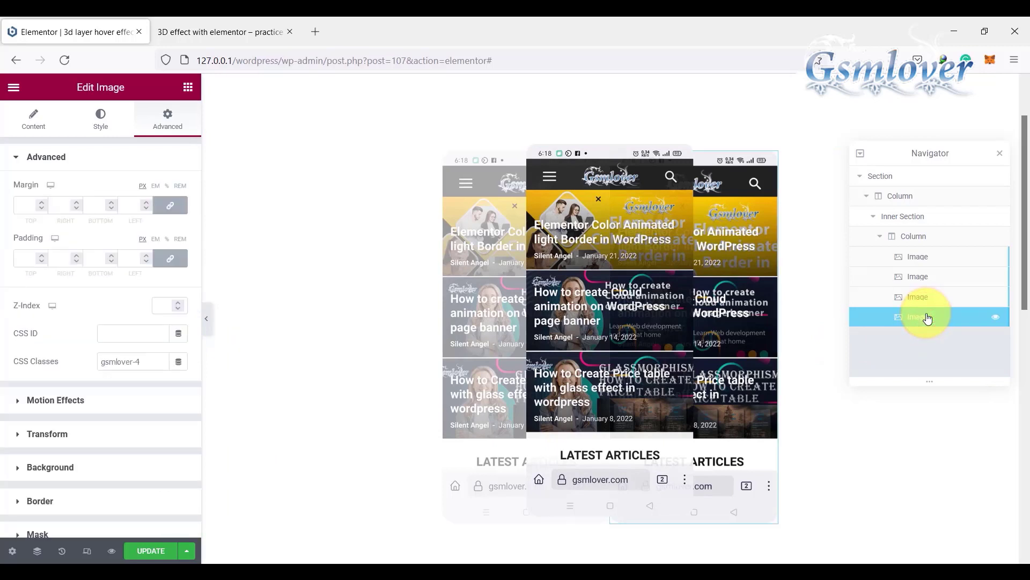
pyautogui.scroll(-3, 123, 391)
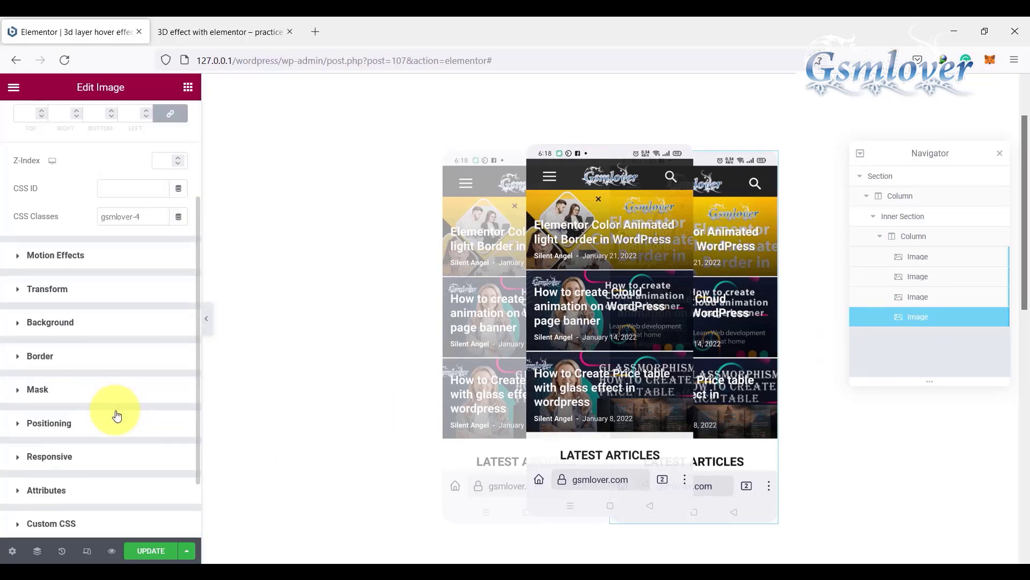
pyautogui.click(72, 424)
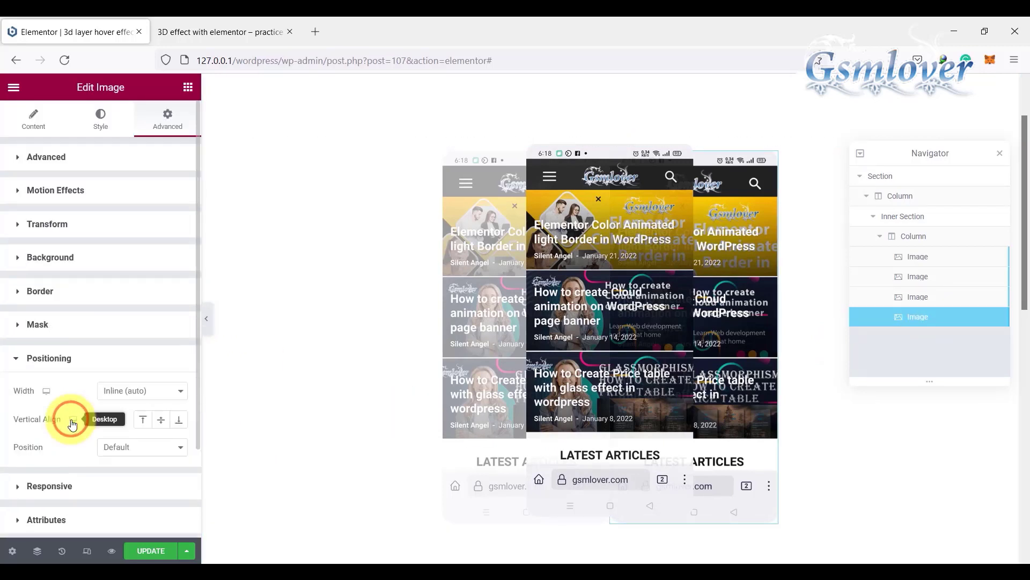
pyautogui.click(180, 392)
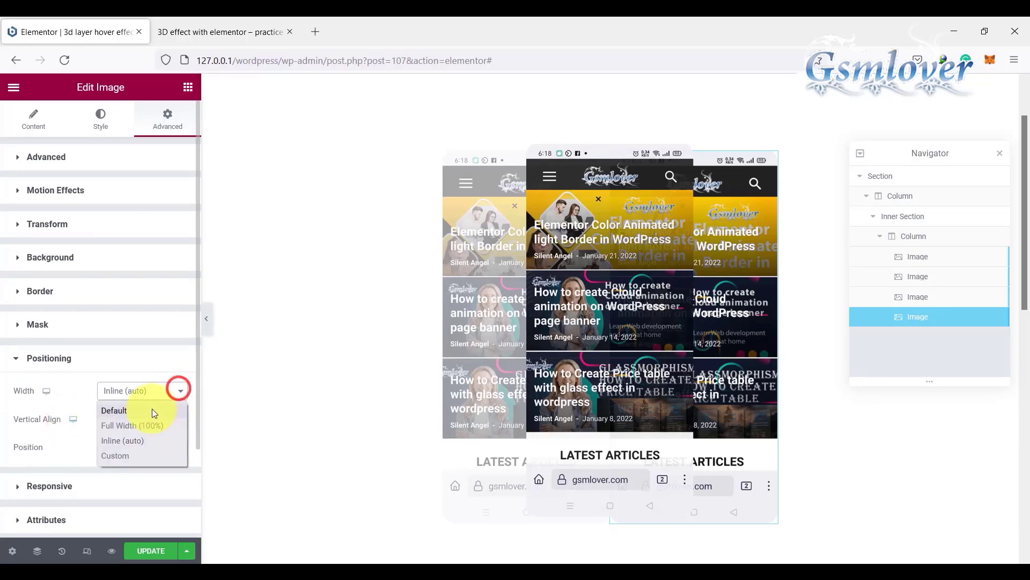
pyautogui.click(145, 410)
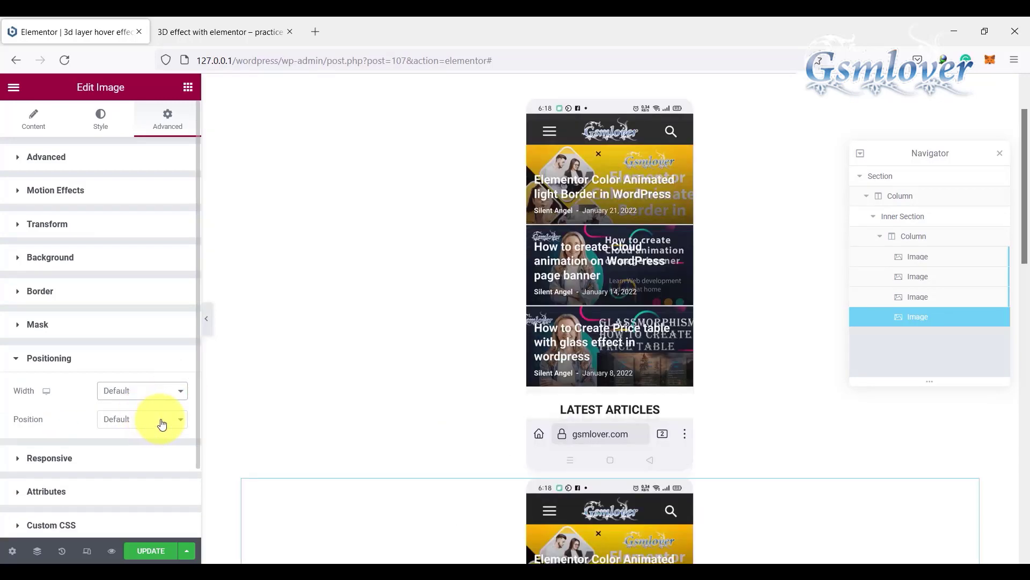
pyautogui.click(159, 420)
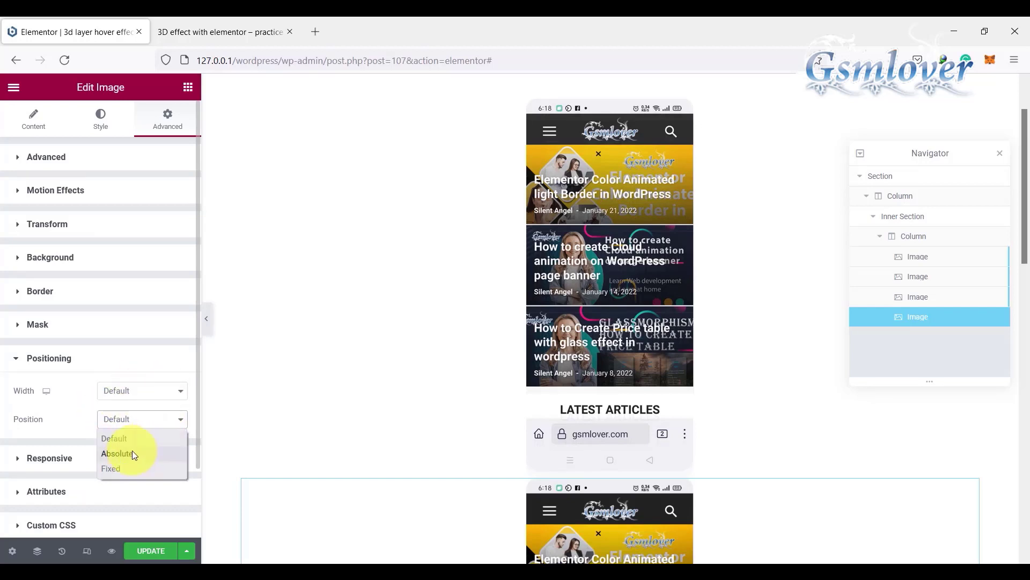
pyautogui.click(118, 454)
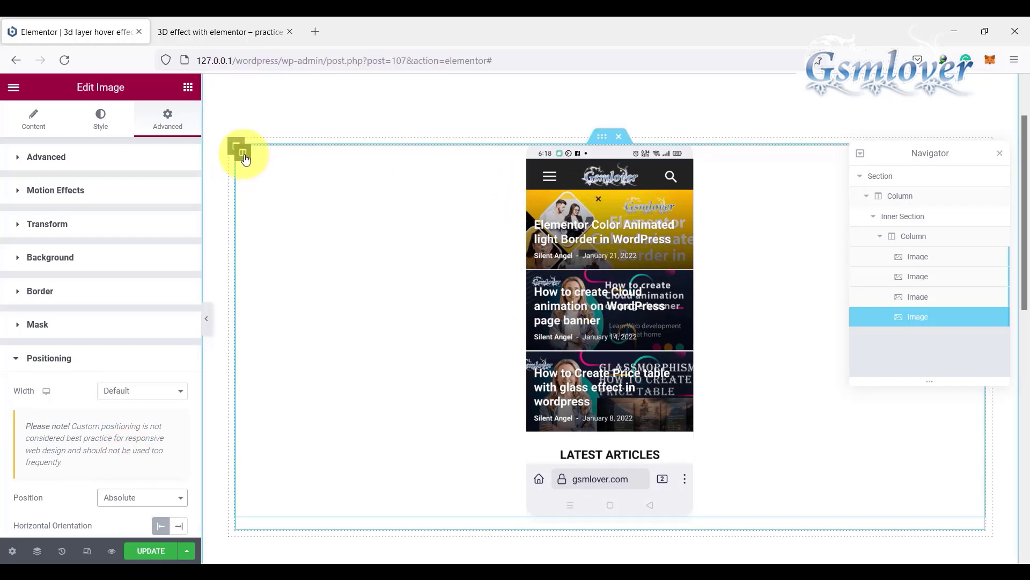
# Step: Set the inner column's padding to 0 px on all four sides and update the page
pyautogui.click(244, 155)
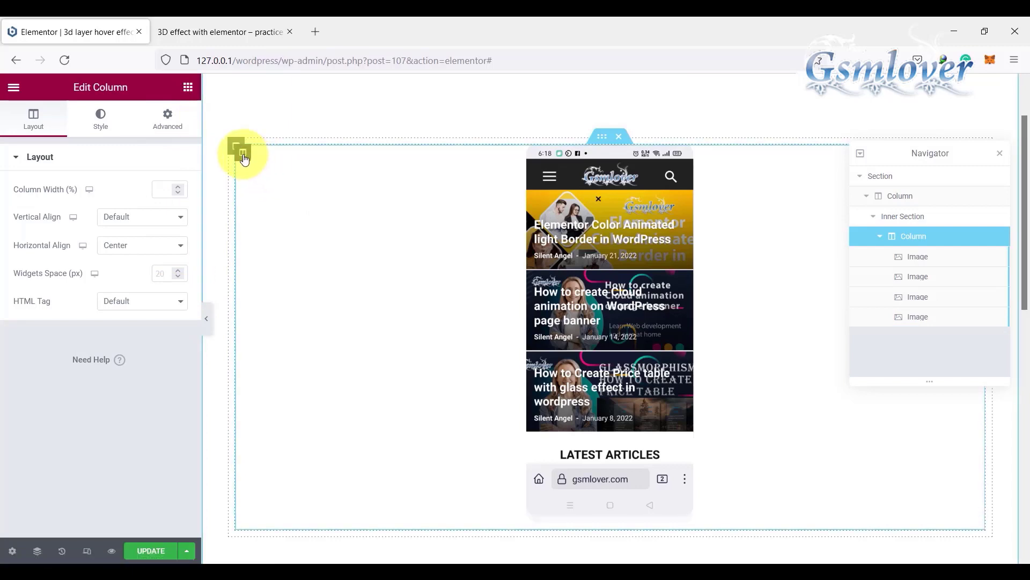
pyautogui.click(167, 118)
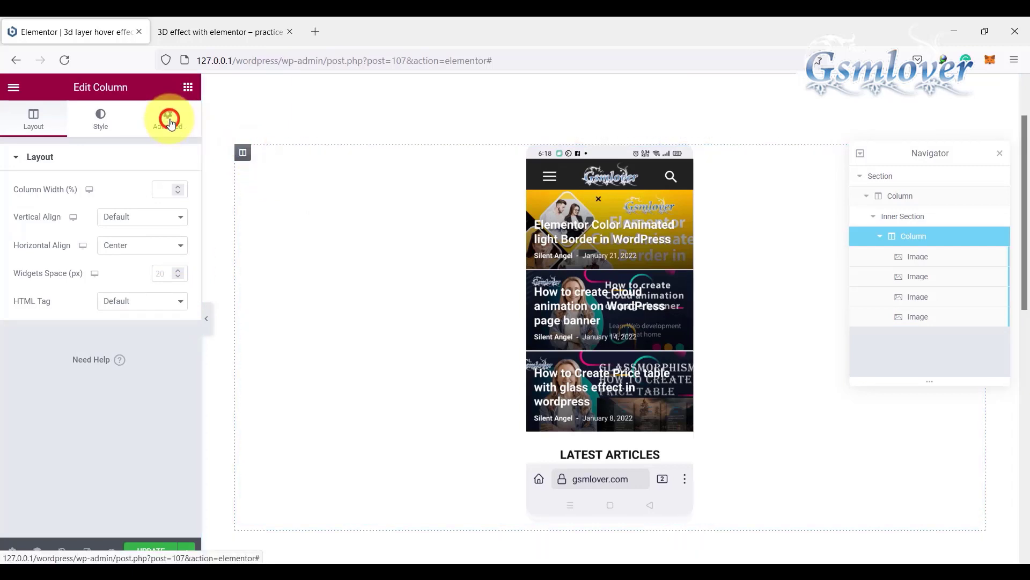
pyautogui.click(172, 258)
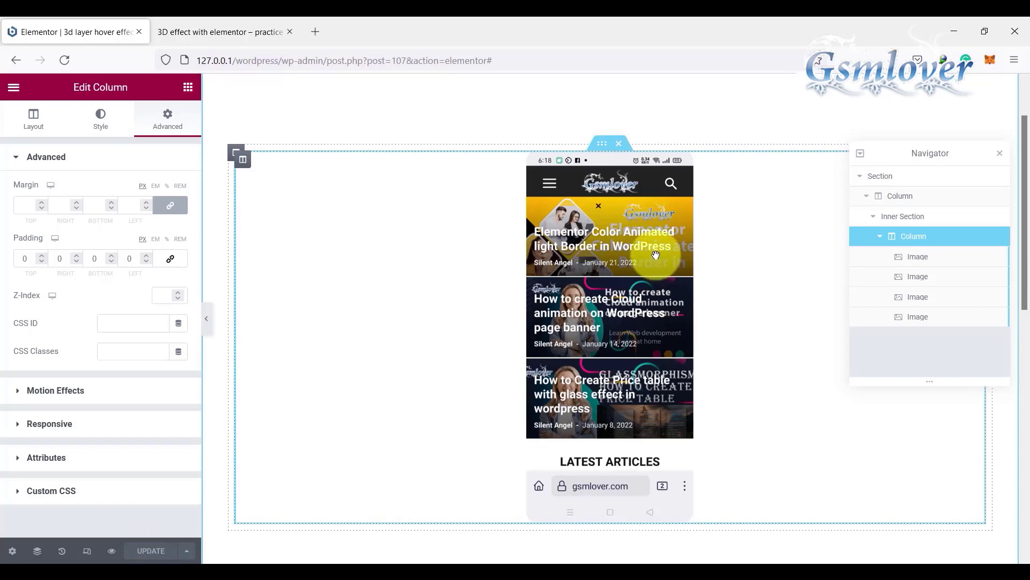
# Step: Open the custom CSS editor of the inner section that holds the stacked images
pyautogui.click(602, 145)
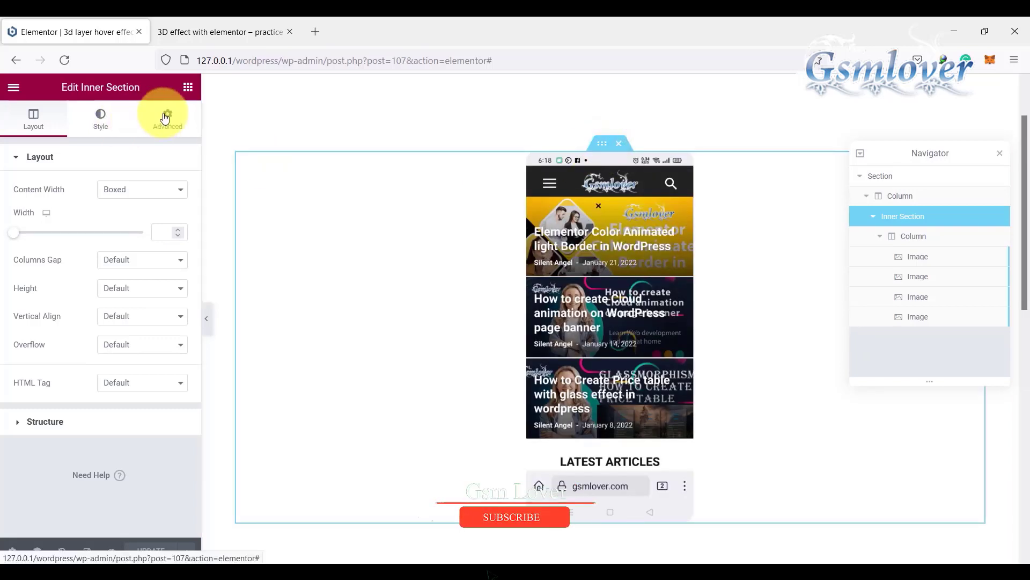
pyautogui.click(164, 114)
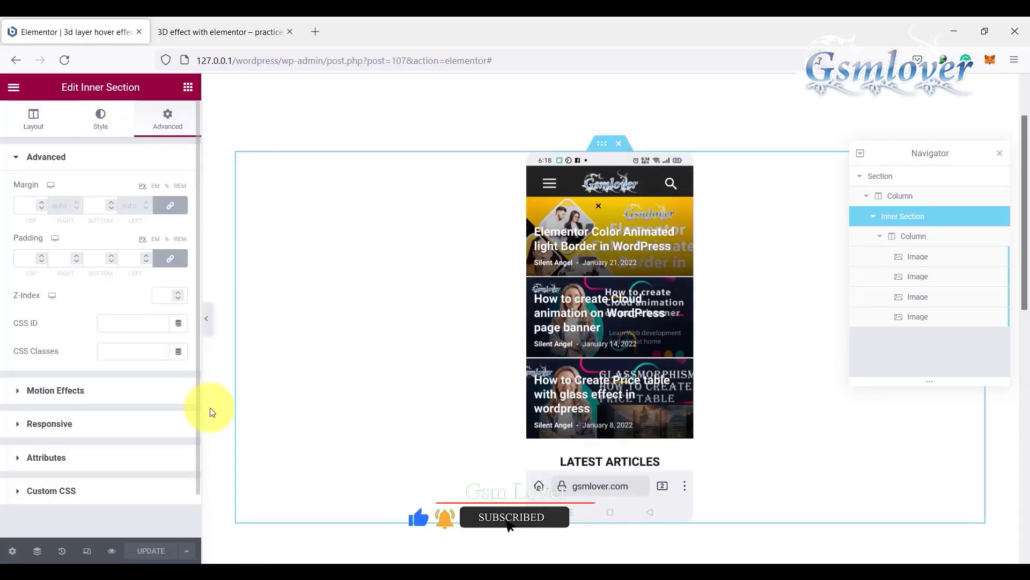
pyautogui.click(65, 492)
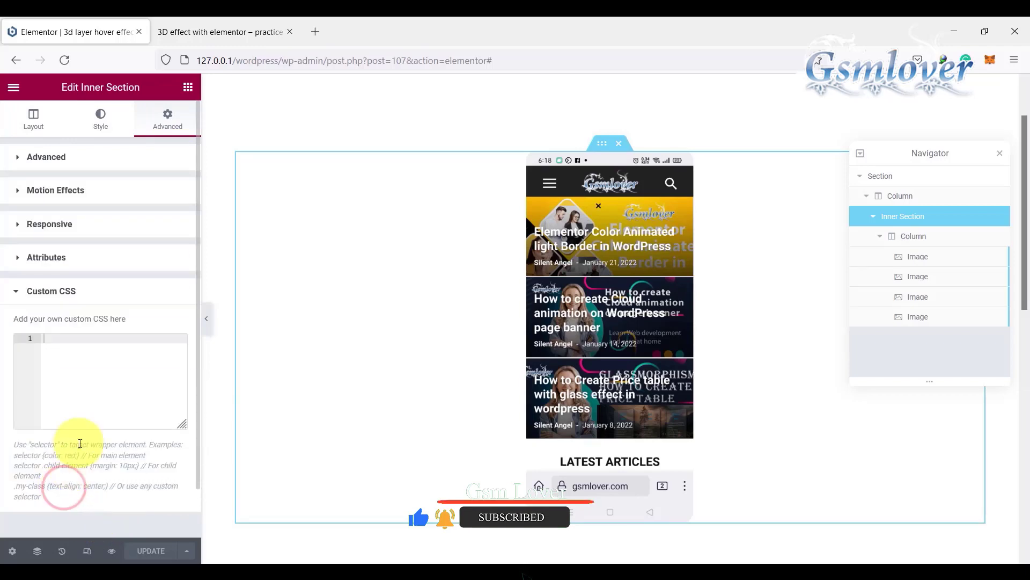
pyautogui.click(88, 349)
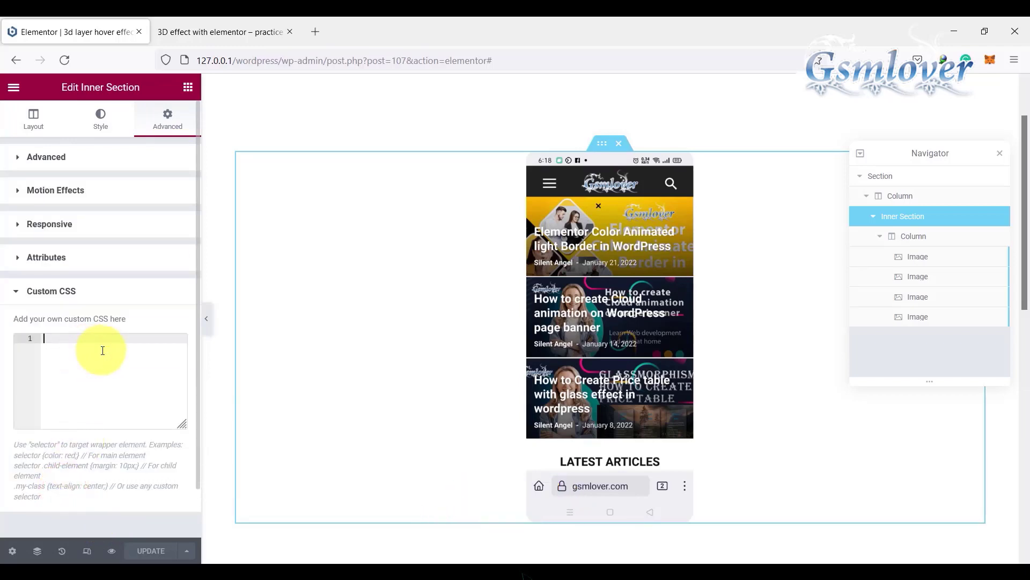
# Step: Open the website gsmlover.com in a new browser tab
pyautogui.click(316, 33)
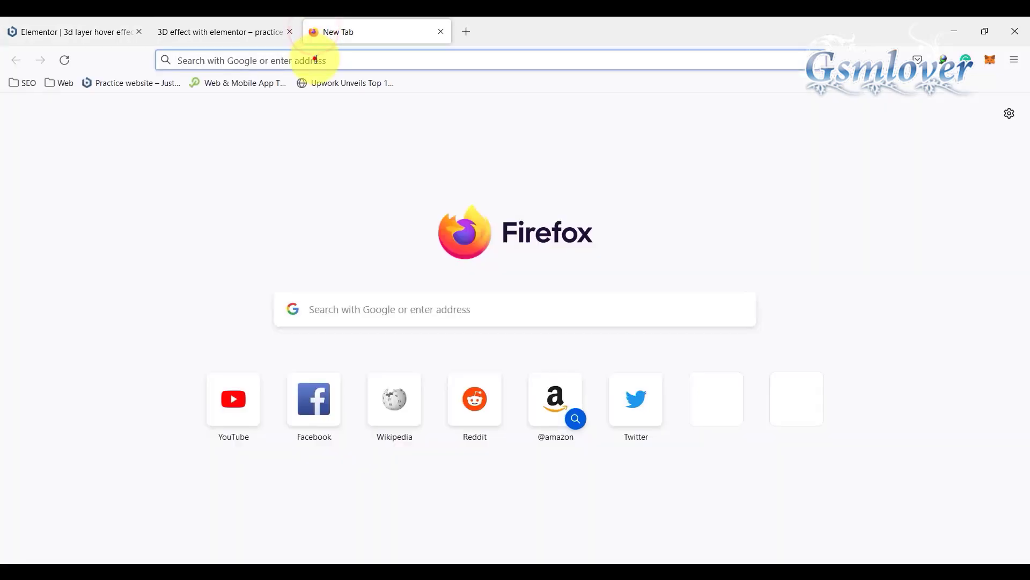
pyautogui.click(316, 61)
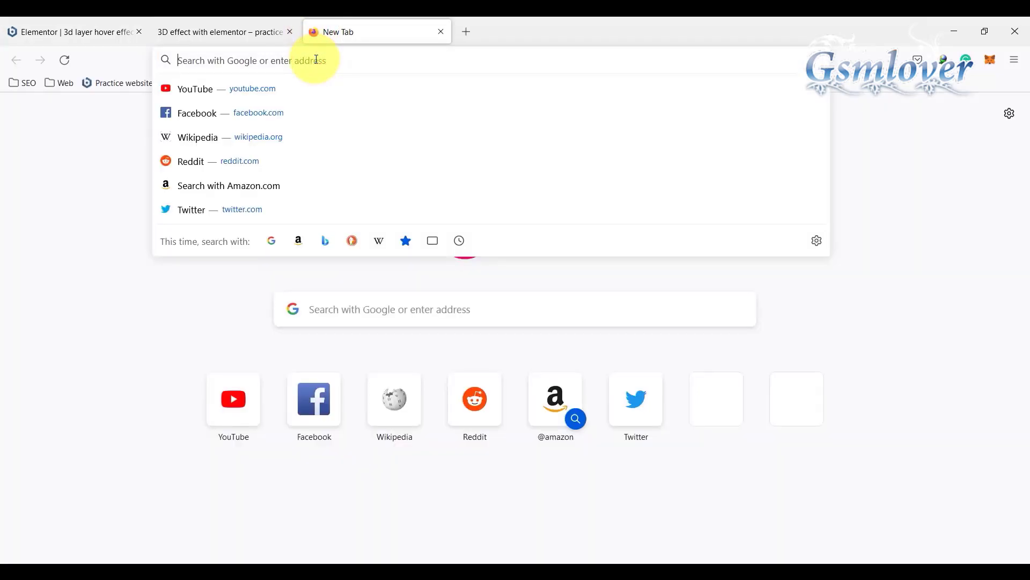
pyautogui.write('gsml')
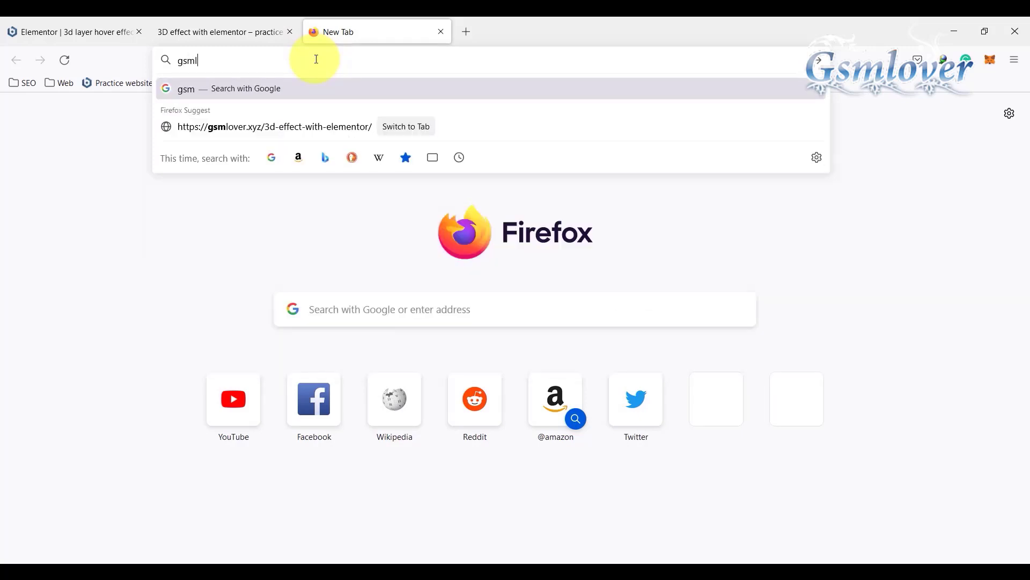
pyautogui.write('over.com')
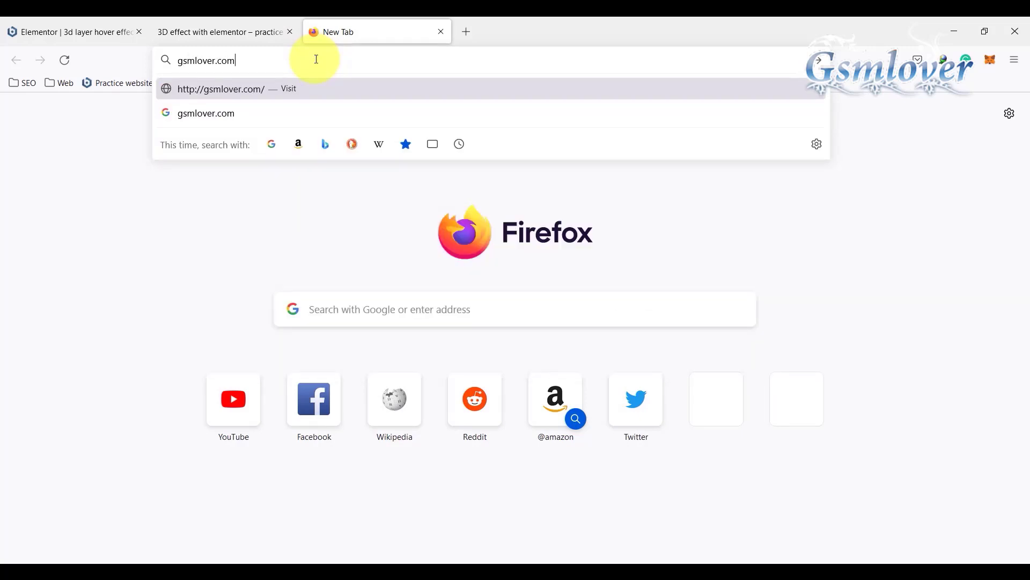
pyautogui.press('Return')
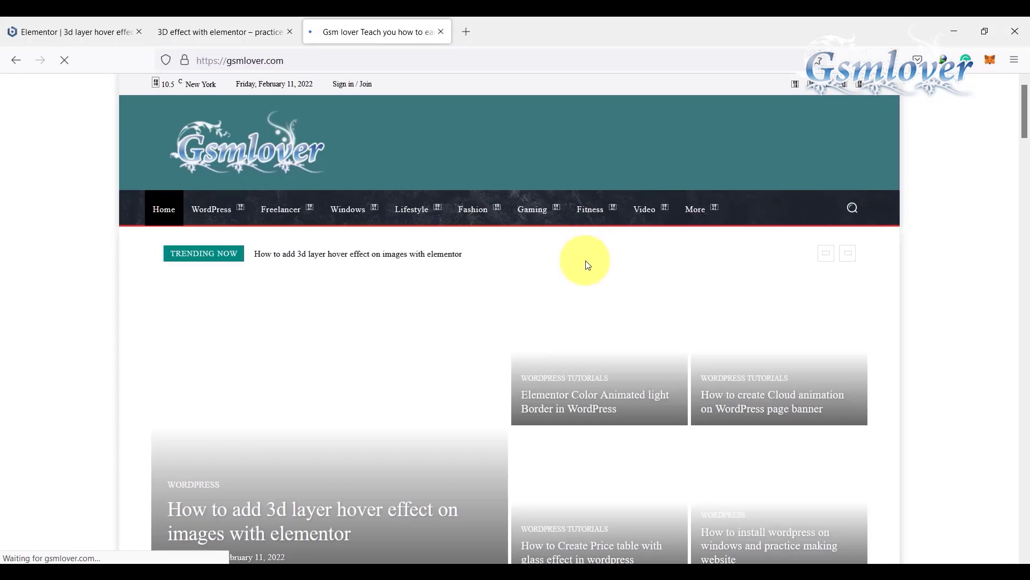
# Step: Open the article "How to add 3d layer hover effect on images with elementor" and copy its complete 3D Layered Hover Effect CSS code
pyautogui.click(282, 507)
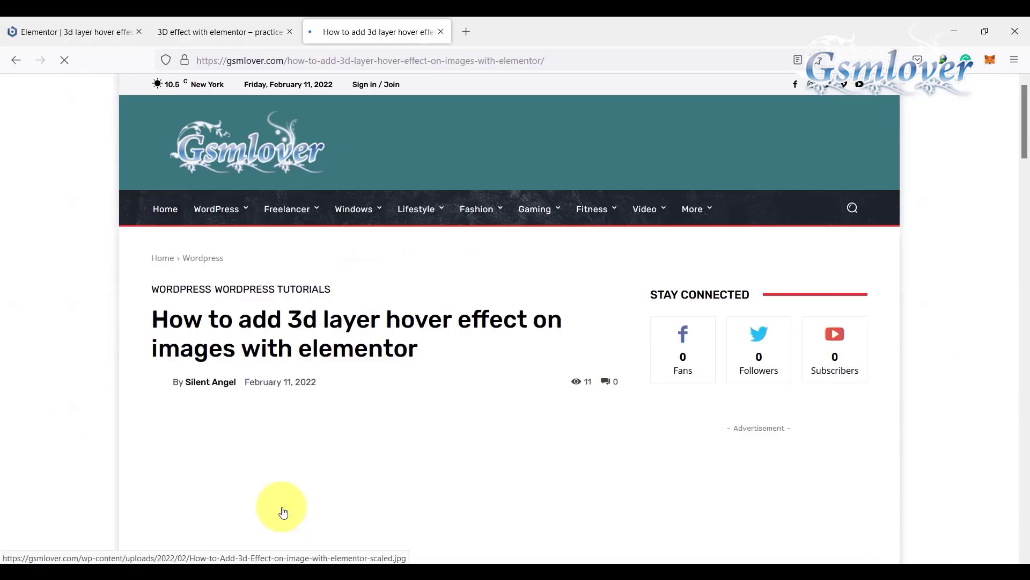
pyautogui.scroll(-5, 426, 357)
pyautogui.scroll(-5, 425, 359)
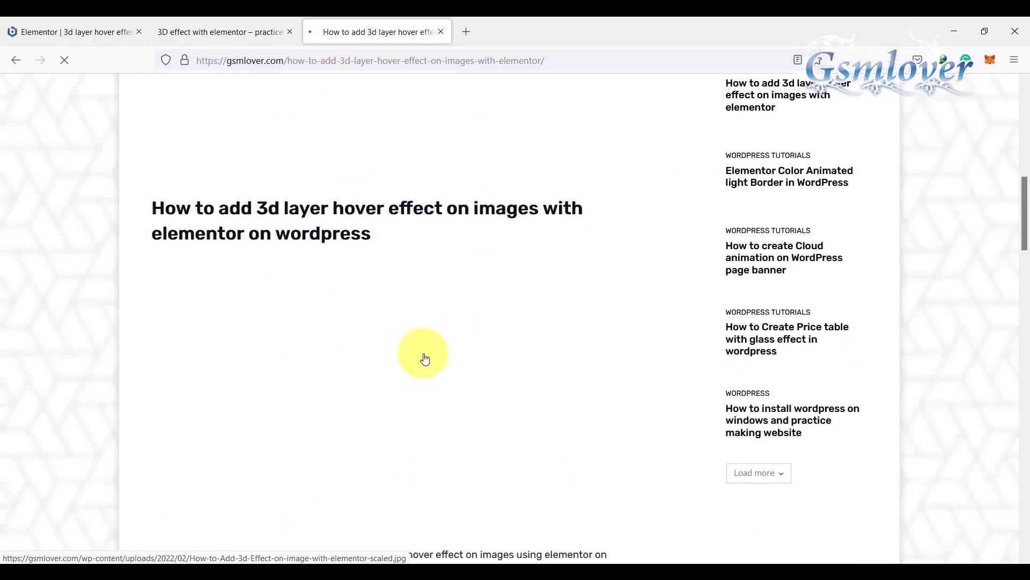
pyautogui.scroll(-4, 422, 351)
pyautogui.scroll(-4, 421, 349)
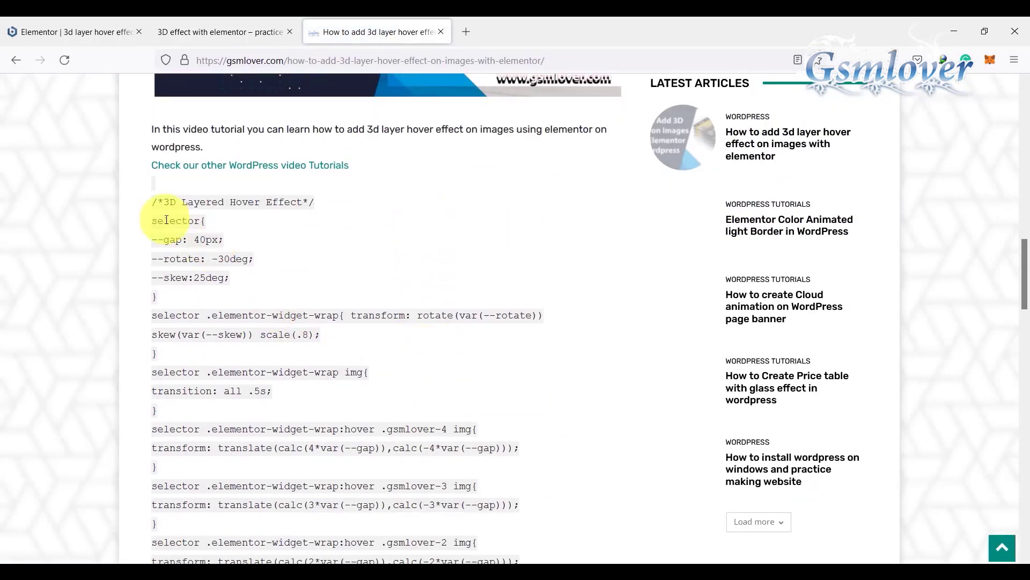
pyautogui.moveTo(154, 202); pyautogui.dragTo(243, 473)
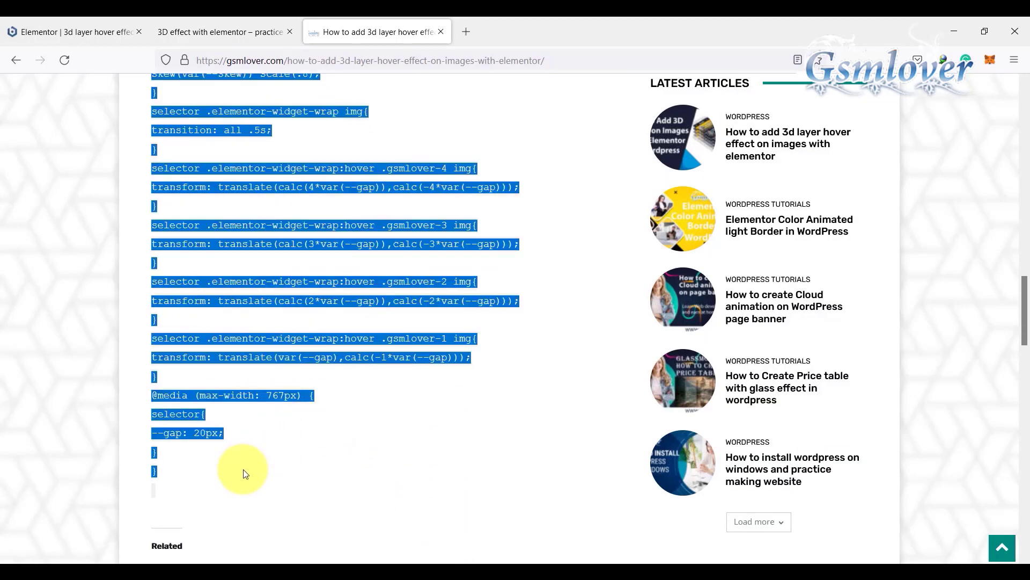
pyautogui.rightClick(268, 396)
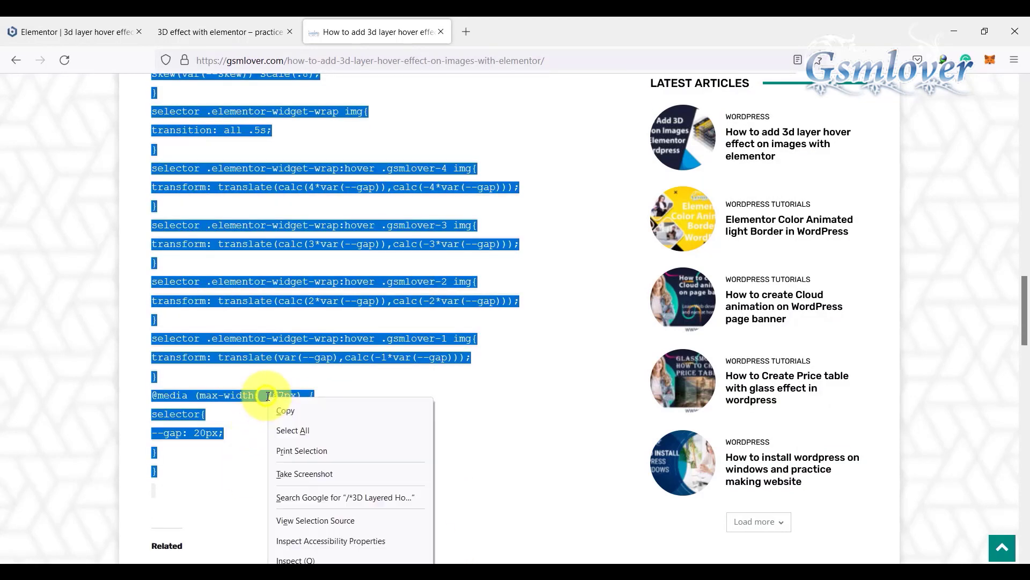
pyautogui.click(294, 409)
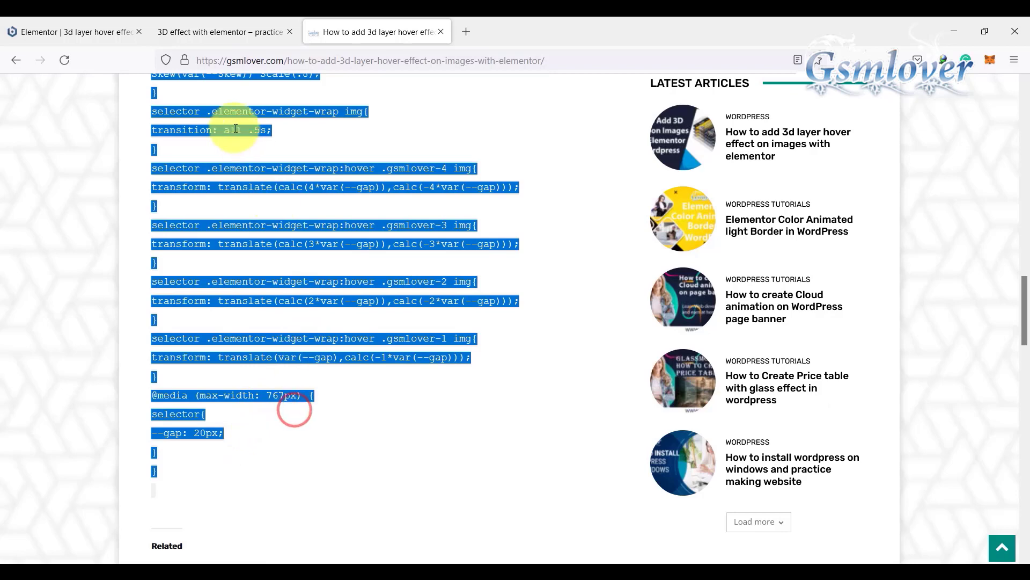
# Step: Return to the Elementor editor, paste the copied CSS into the inner section's custom CSS, and update the page
pyautogui.click(214, 30)
pyautogui.click(89, 33)
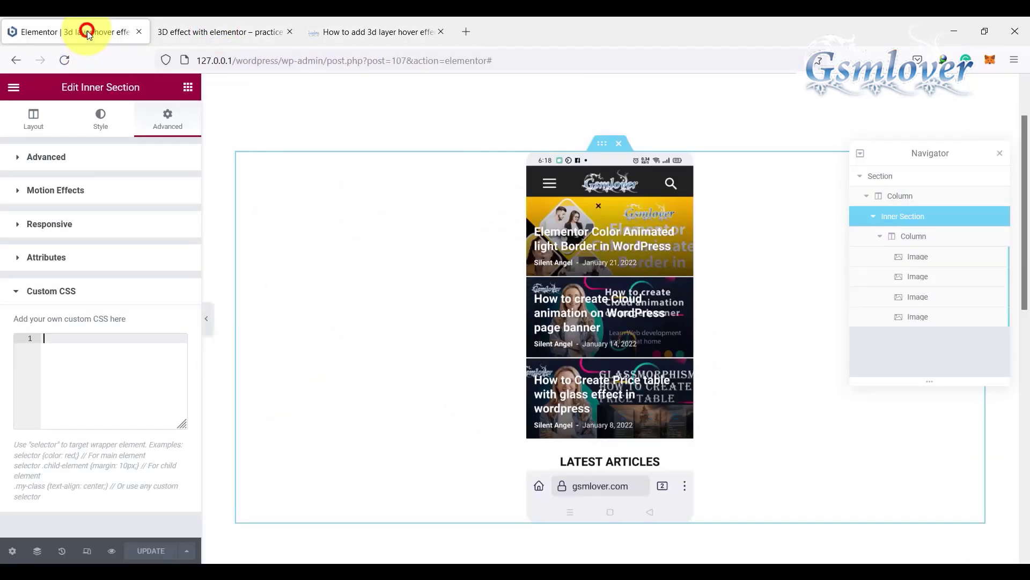
pyautogui.click(105, 355)
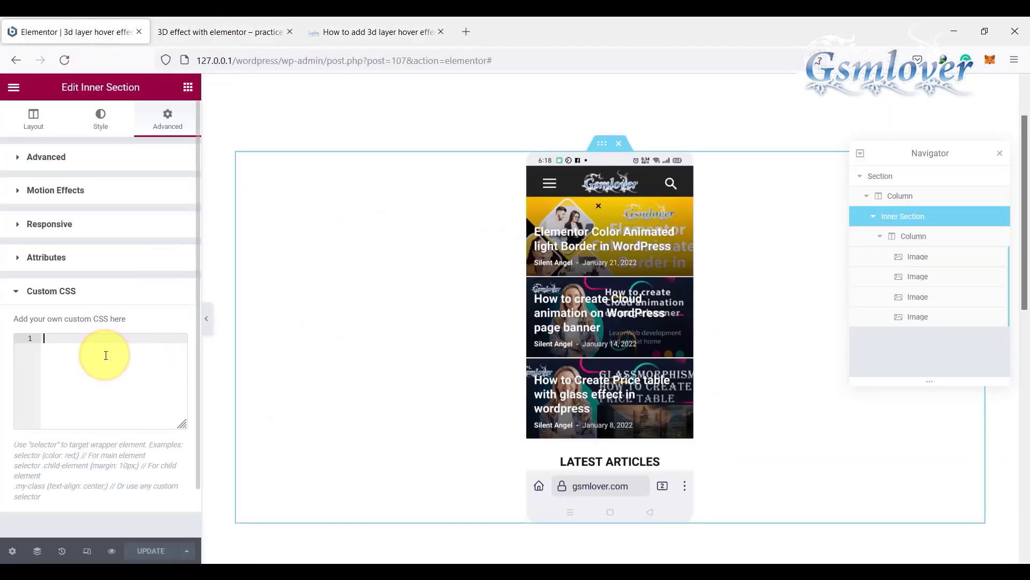
pyautogui.hotkey('ctrl', 'v')
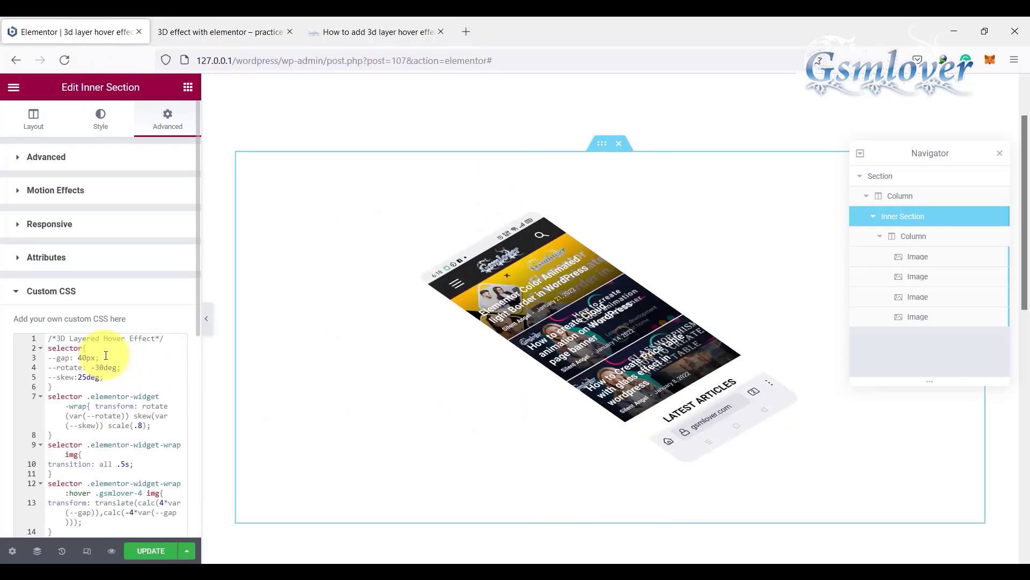
pyautogui.click(151, 552)
pyautogui.moveTo(553, 295)
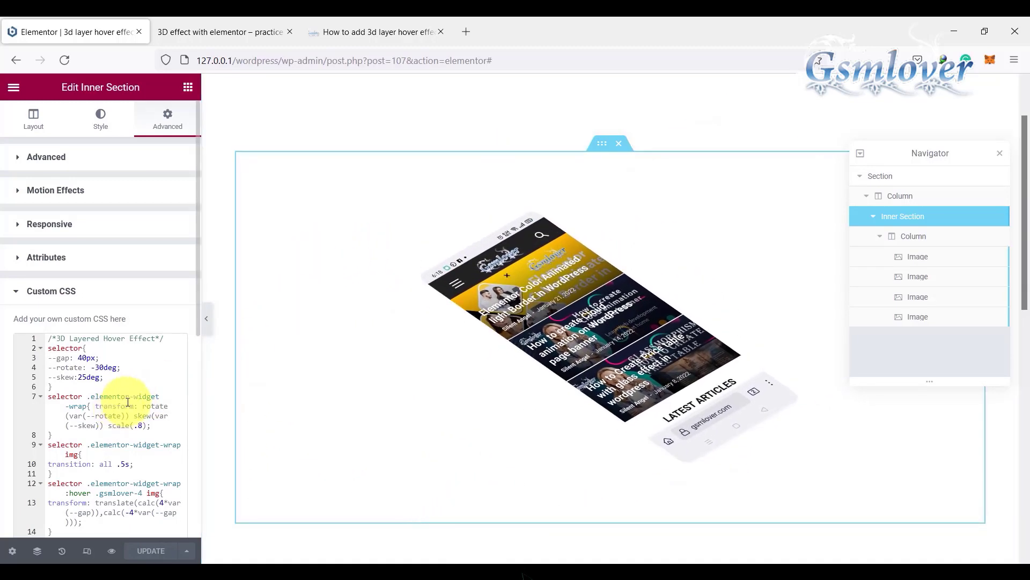
# Step: Try a --gap of 60px in the inner section's custom CSS, and restore it to 40px
pyautogui.click(82, 357)
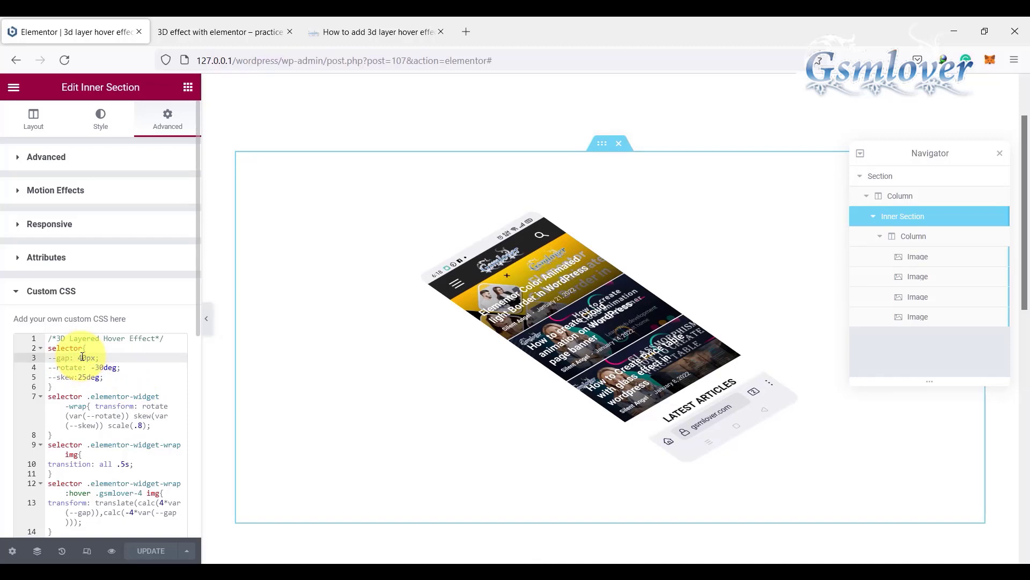
pyautogui.moveTo(78, 357); pyautogui.dragTo(94, 359)
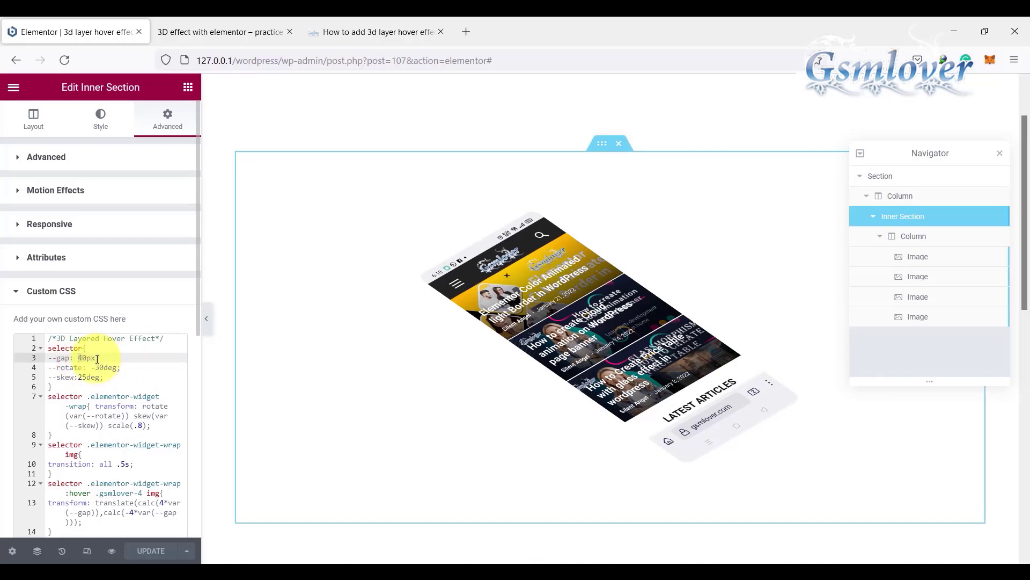
pyautogui.write('6')
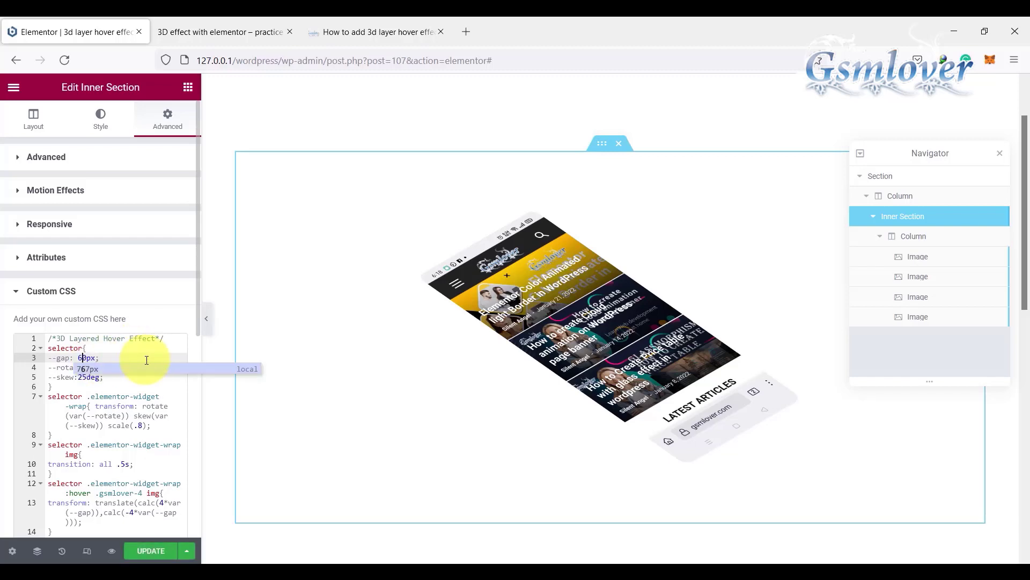
pyautogui.click(143, 355)
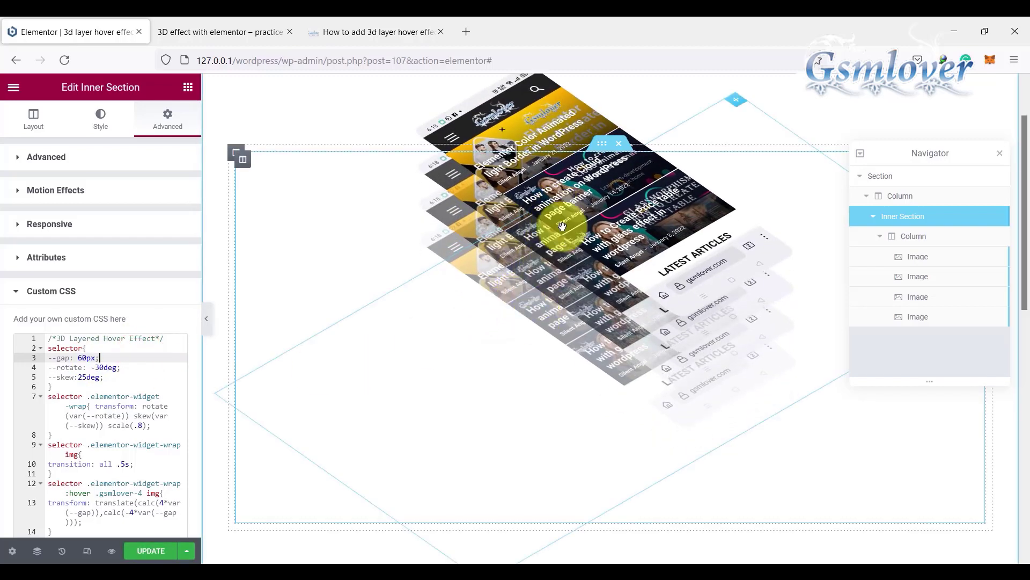
pyautogui.click(81, 357)
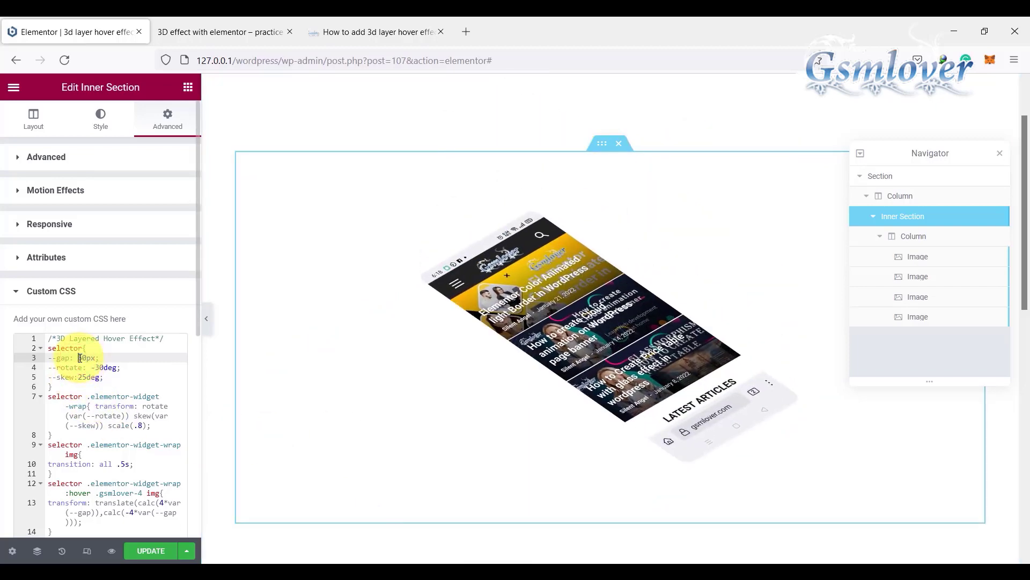
pyautogui.press('Delete')
pyautogui.write('4')
pyautogui.click(109, 358)
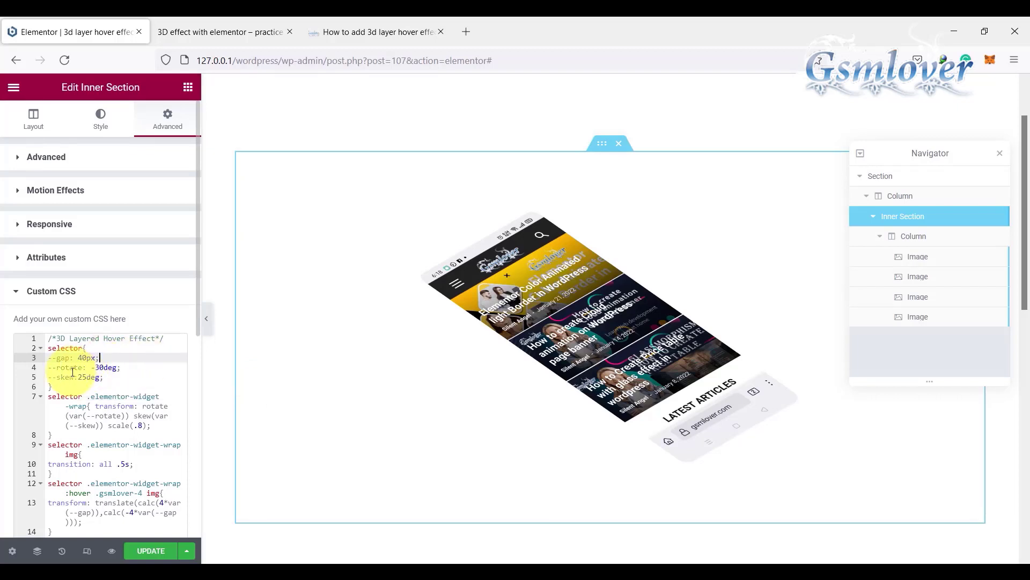
# Step: Try a --rotate value of -50deg in the inner section's custom CSS, and restore it to -30deg
pyautogui.click(99, 367)
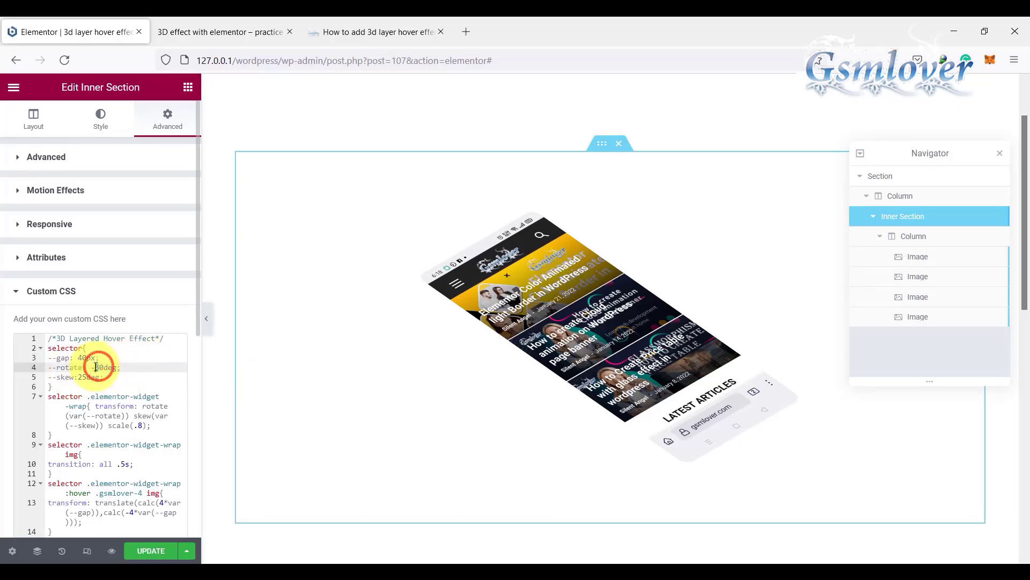
pyautogui.doubleClick(96, 367)
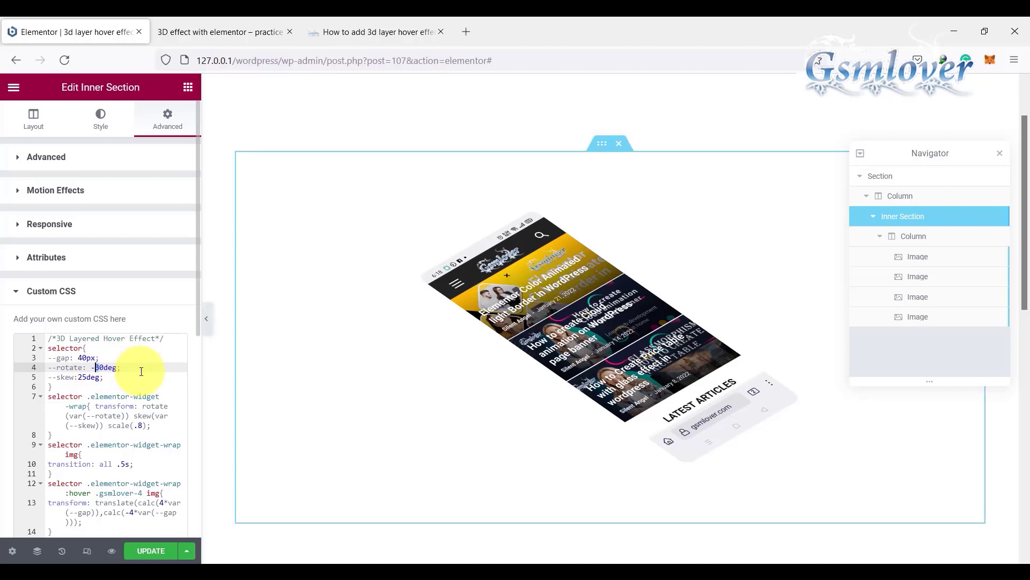
pyautogui.write('5')
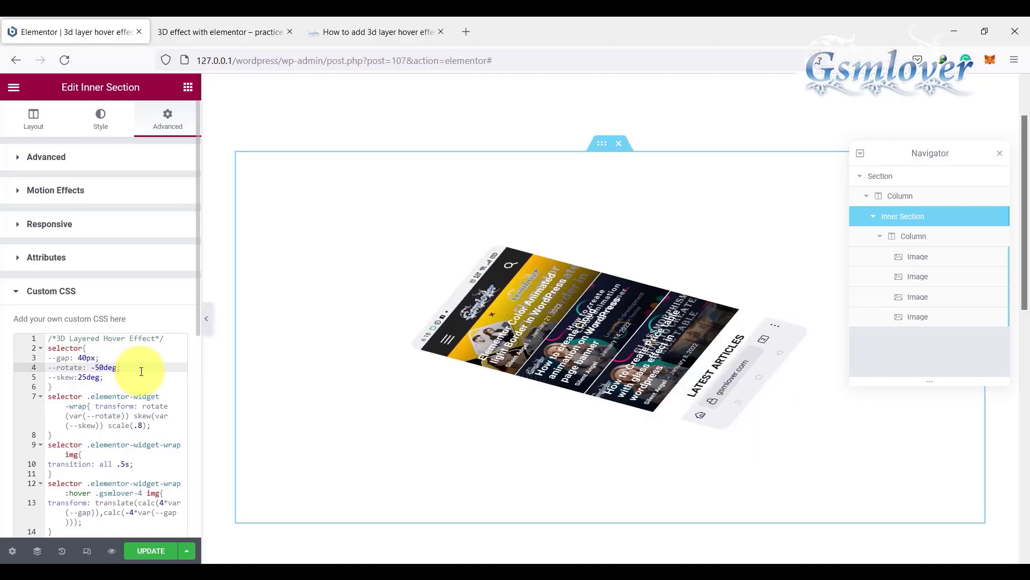
pyautogui.press('BackSpace')
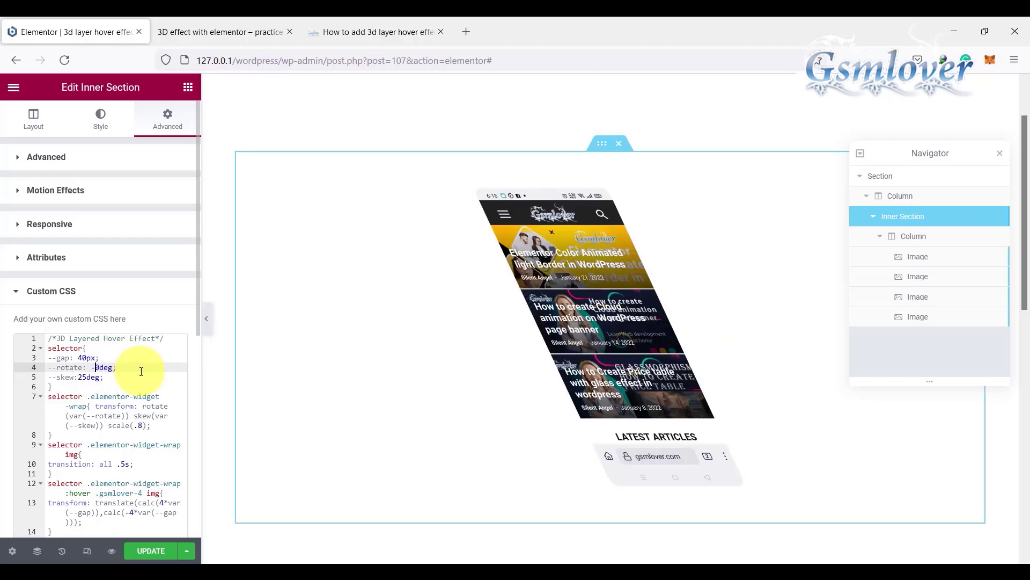
pyautogui.write('3')
pyautogui.click(148, 368)
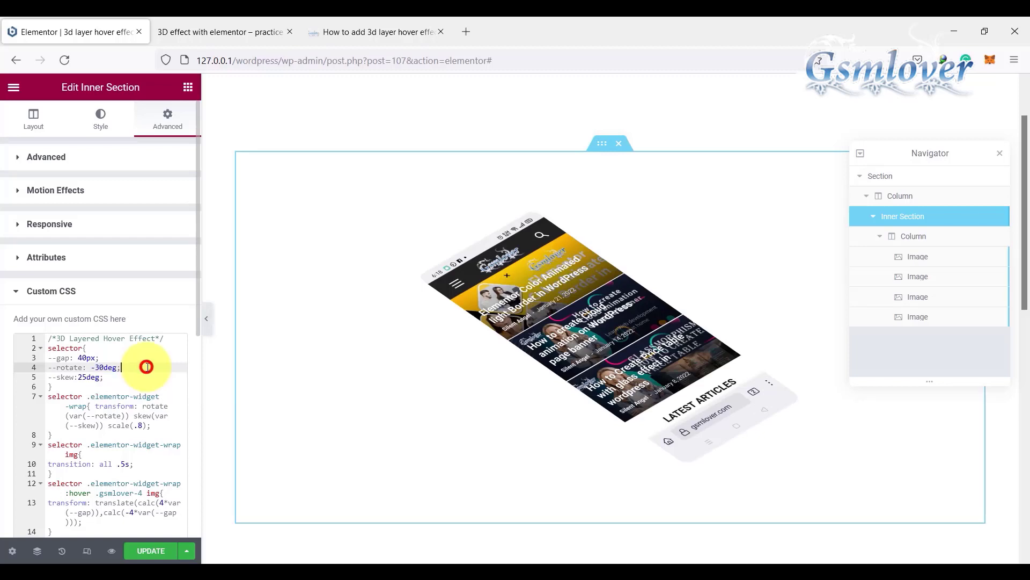
pyautogui.moveTo(588, 287)
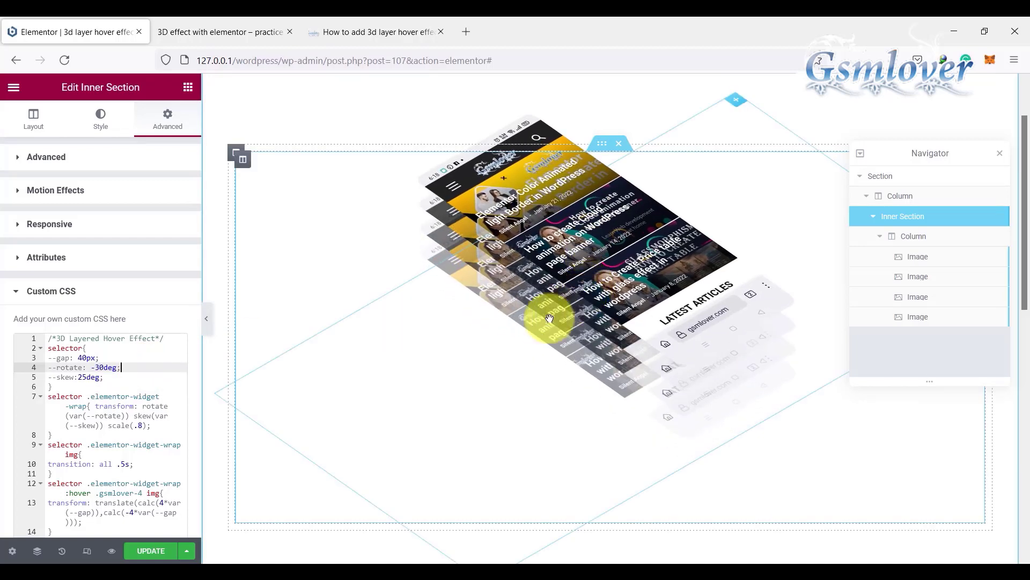
# Step: Try a --skew value of 45deg in the inner section's custom CSS, and restore it to 25deg
pyautogui.click(82, 378)
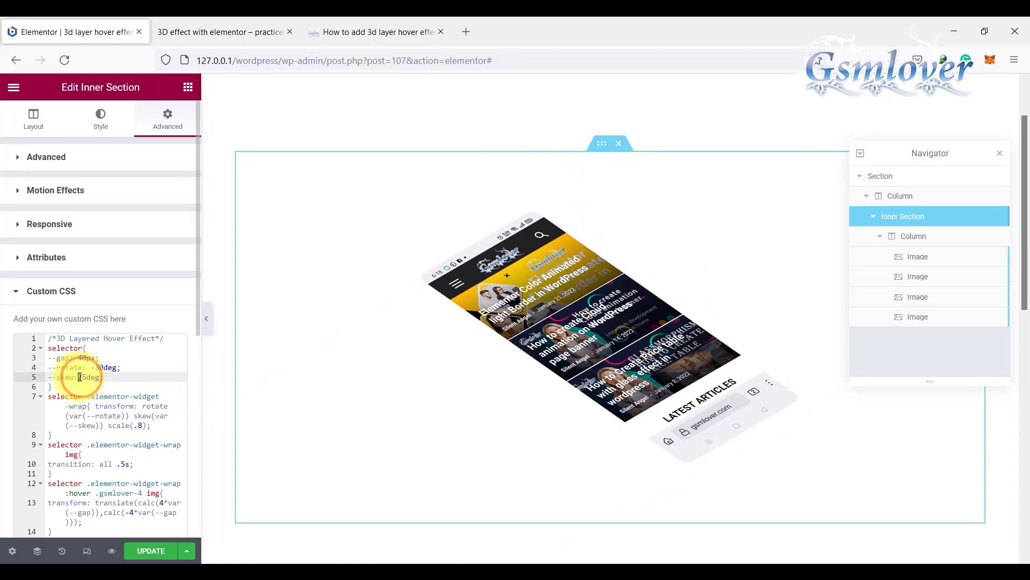
pyautogui.write('4')
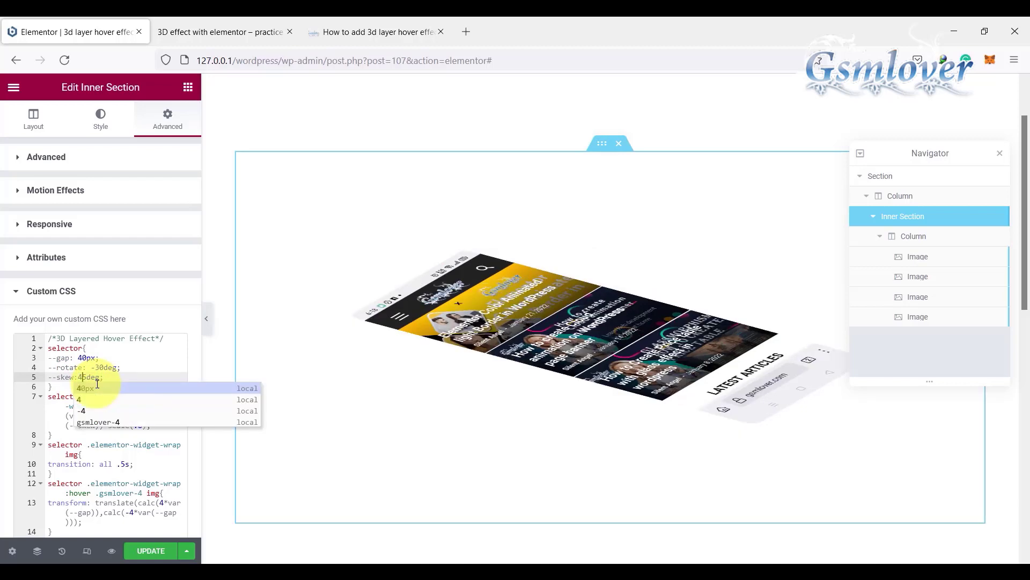
pyautogui.press('BackSpace')
pyautogui.write('2')
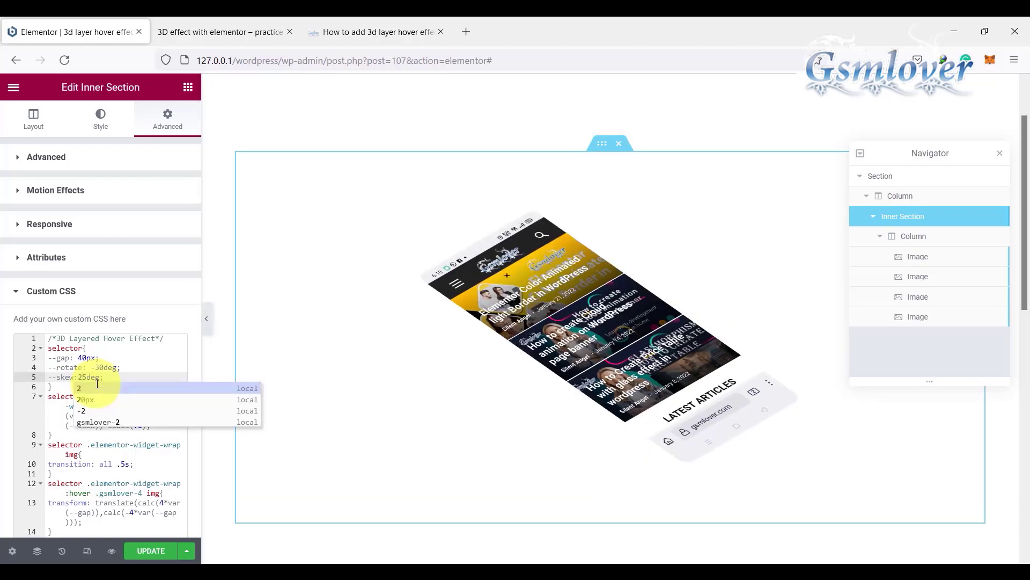
pyautogui.click(108, 377)
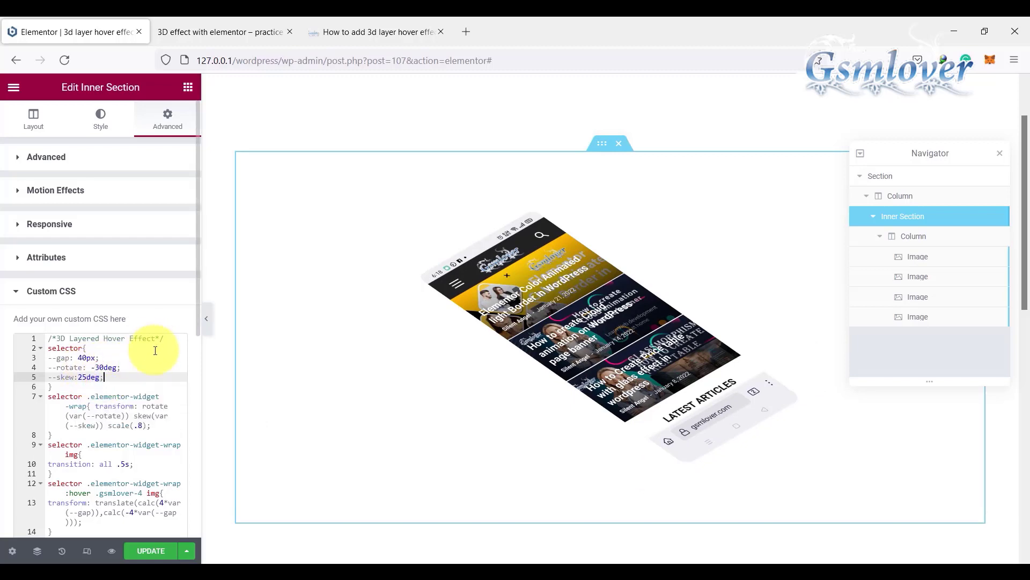
# Step: Update the page and preview the layered hover effect on the stacked images
pyautogui.click(151, 550)
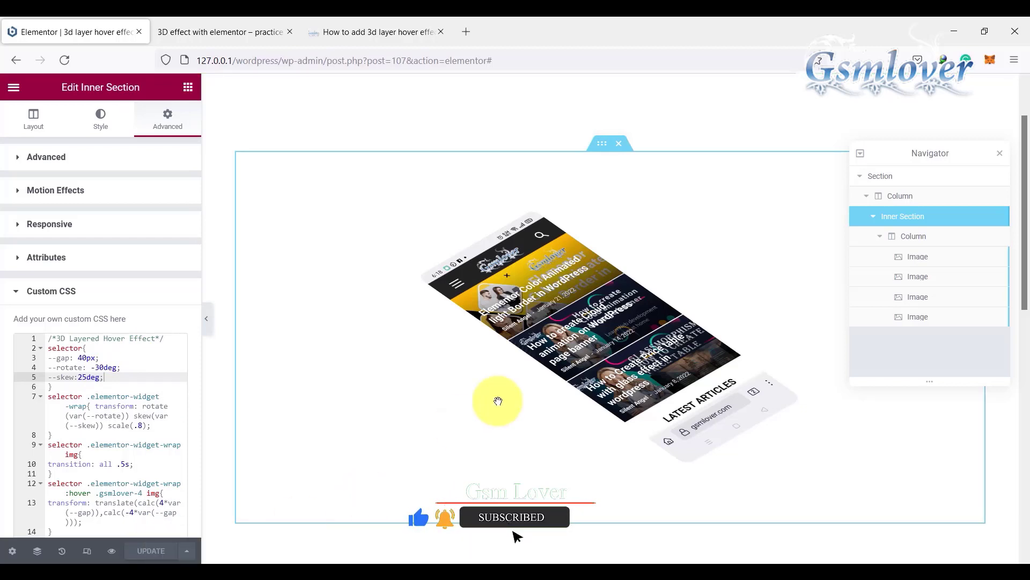
pyautogui.moveTo(563, 275)
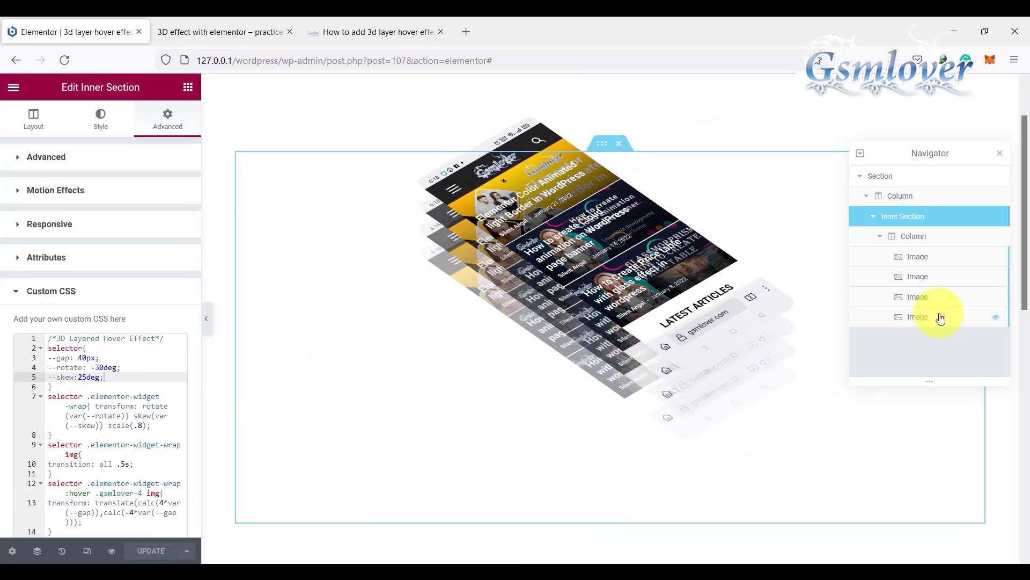
# Step: Give the first image widget (class gsmlover-1) a classic background in the semi-transparent colour #02010129
pyautogui.click(919, 261)
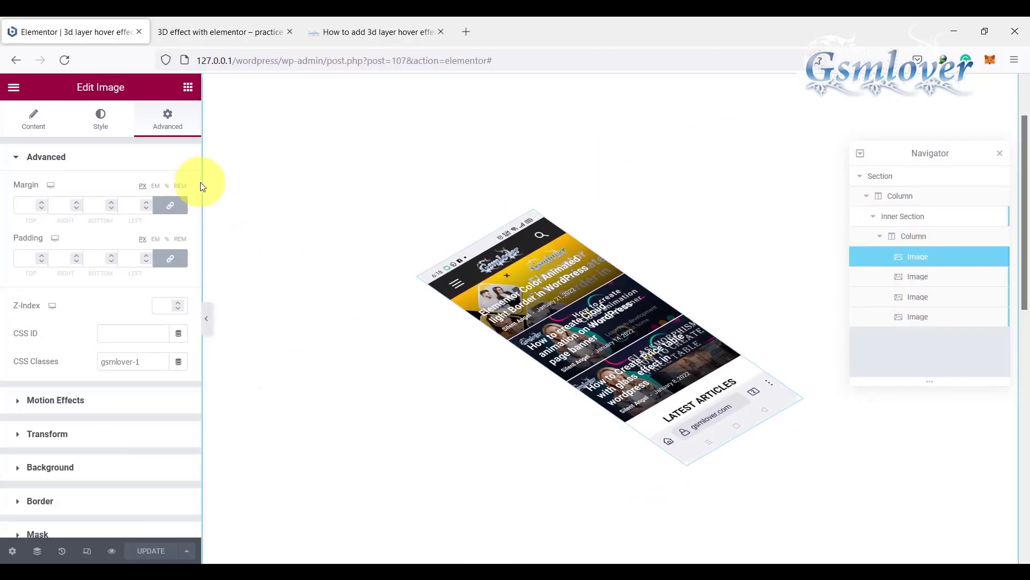
pyautogui.click(33, 467)
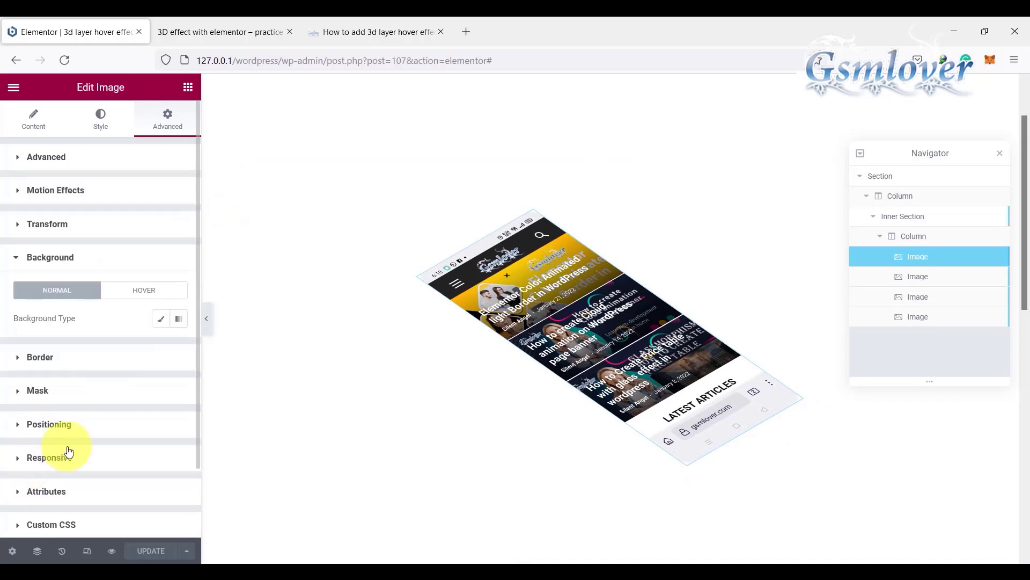
pyautogui.click(160, 318)
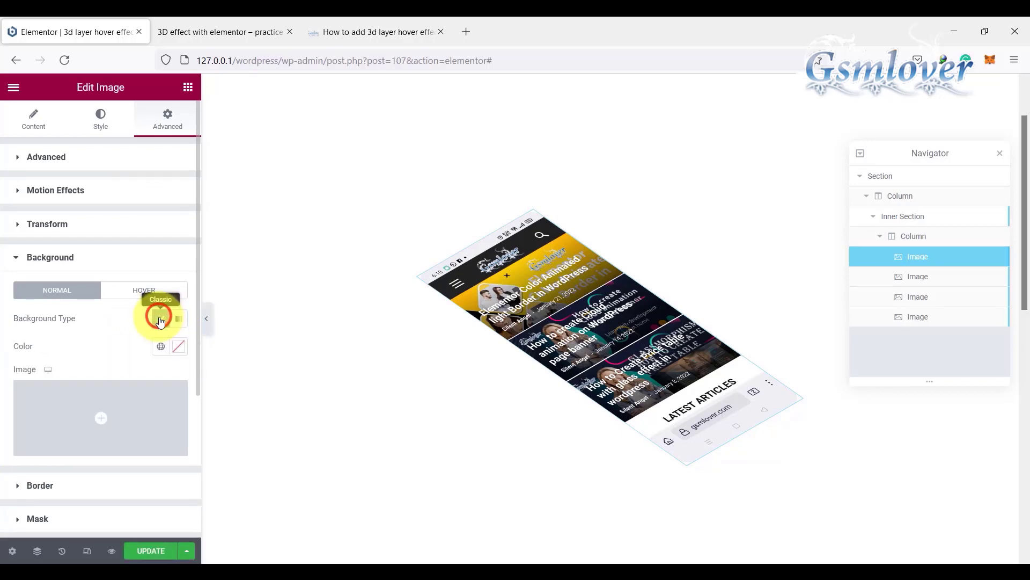
pyautogui.click(179, 347)
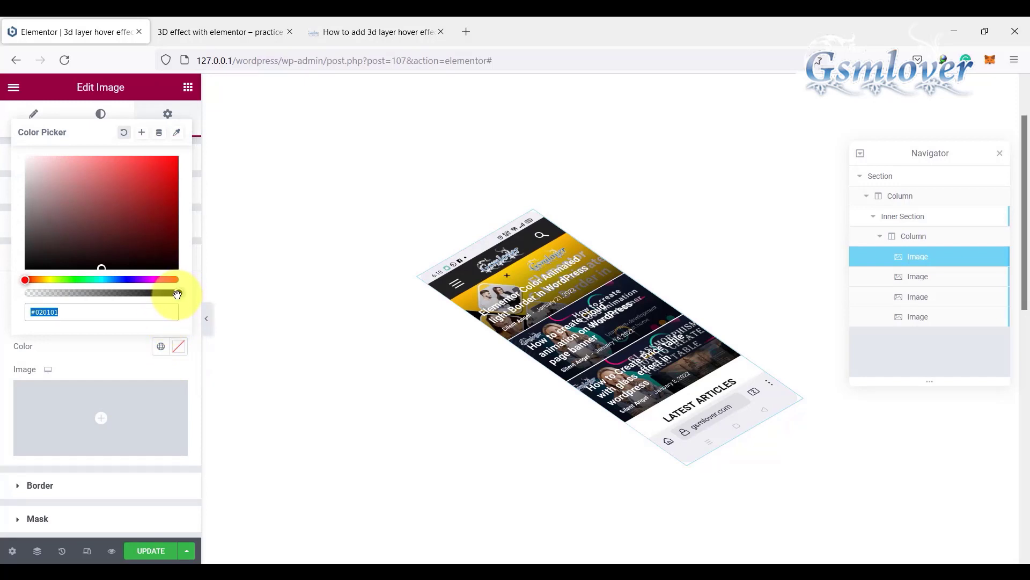
pyautogui.moveTo(177, 293); pyautogui.dragTo(48, 294)
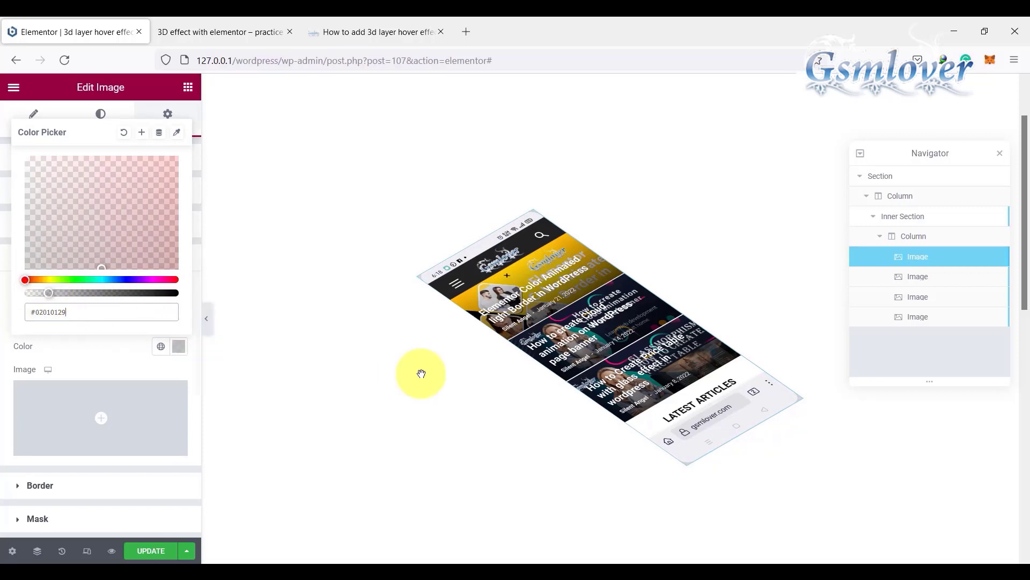
pyautogui.moveTo(547, 352)
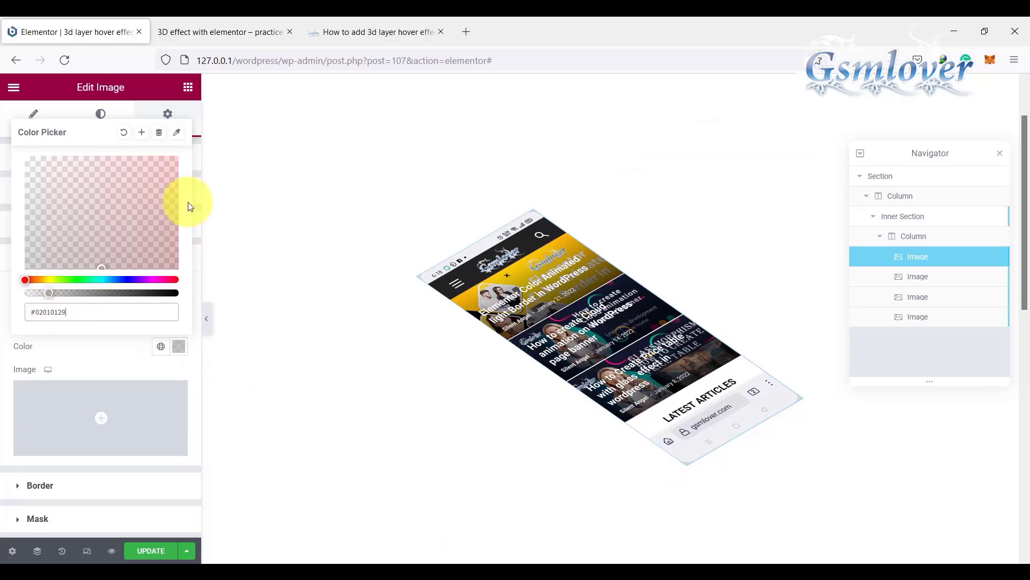
pyautogui.click(3, 340)
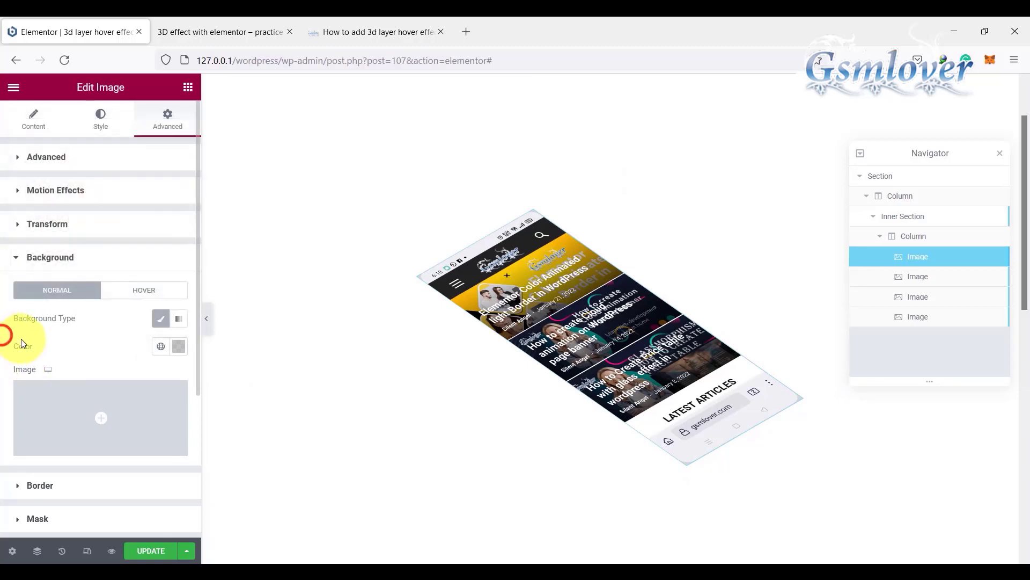
# Step: Set the first image widget's border radius to 20 px on all four corners in its advanced settings
pyautogui.scroll(-2, 112, 352)
pyautogui.scroll(-2, 112, 352)
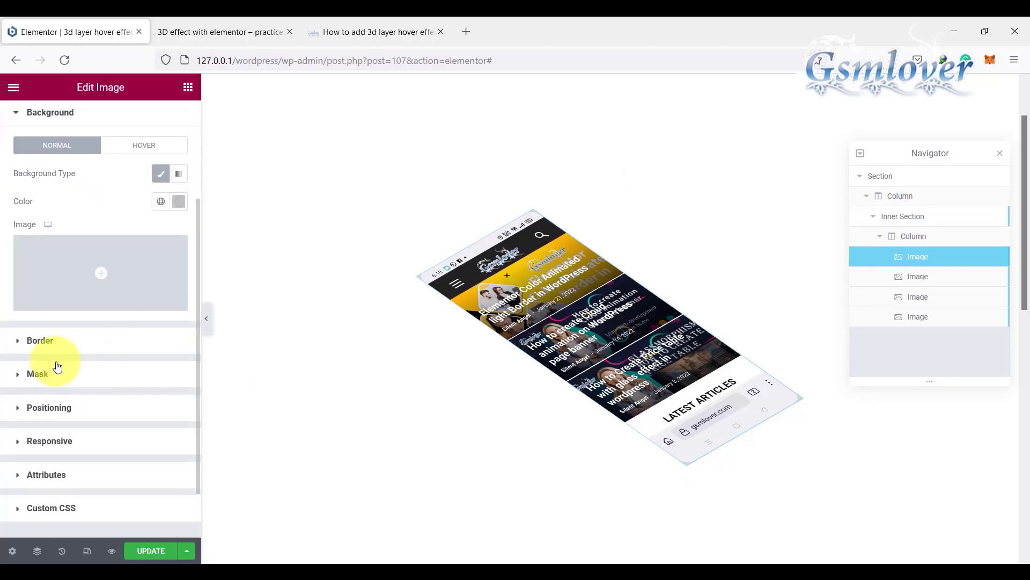
pyautogui.click(19, 342)
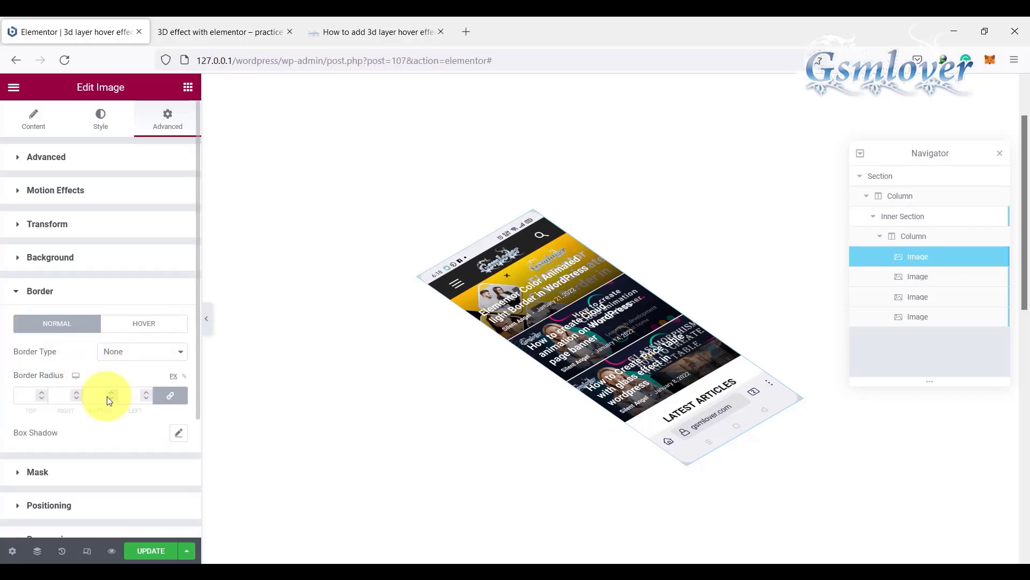
pyautogui.click(22, 397)
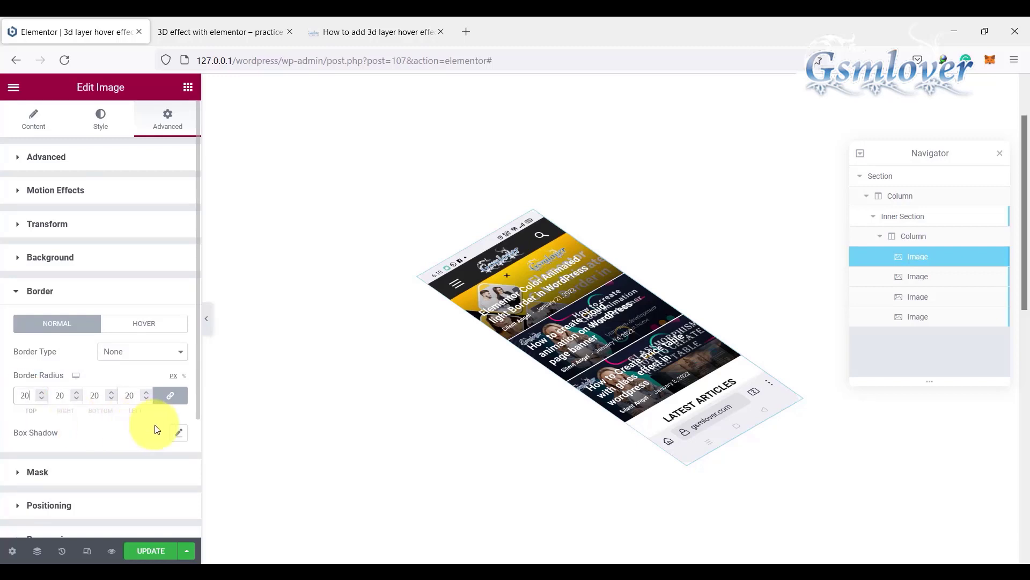
# Step: Add a box shadow with a blur of 40 to the first image widget's border settings
pyautogui.click(178, 432)
pyautogui.scroll(-3, 112, 436)
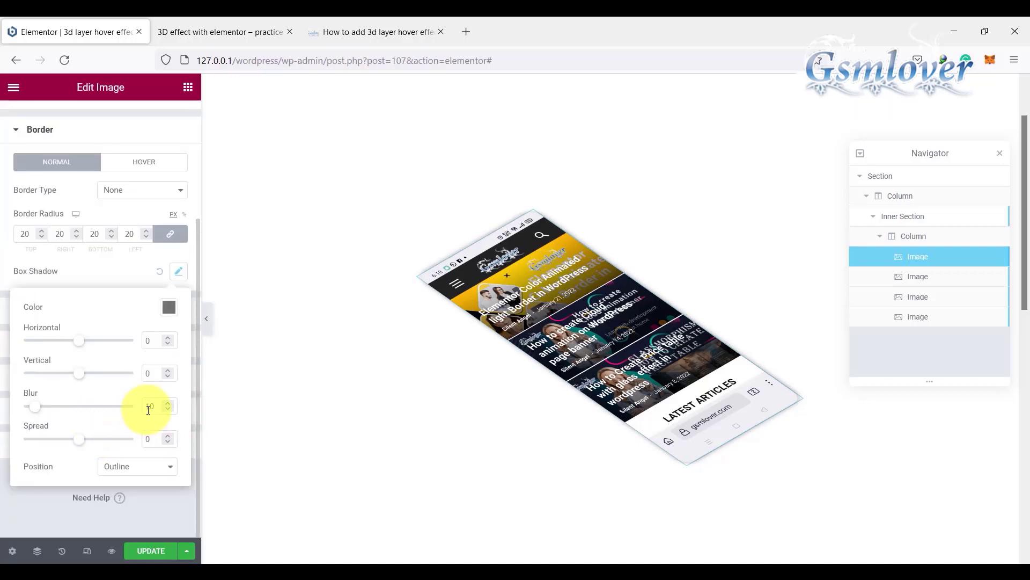
pyautogui.click(148, 408)
pyautogui.write('4')
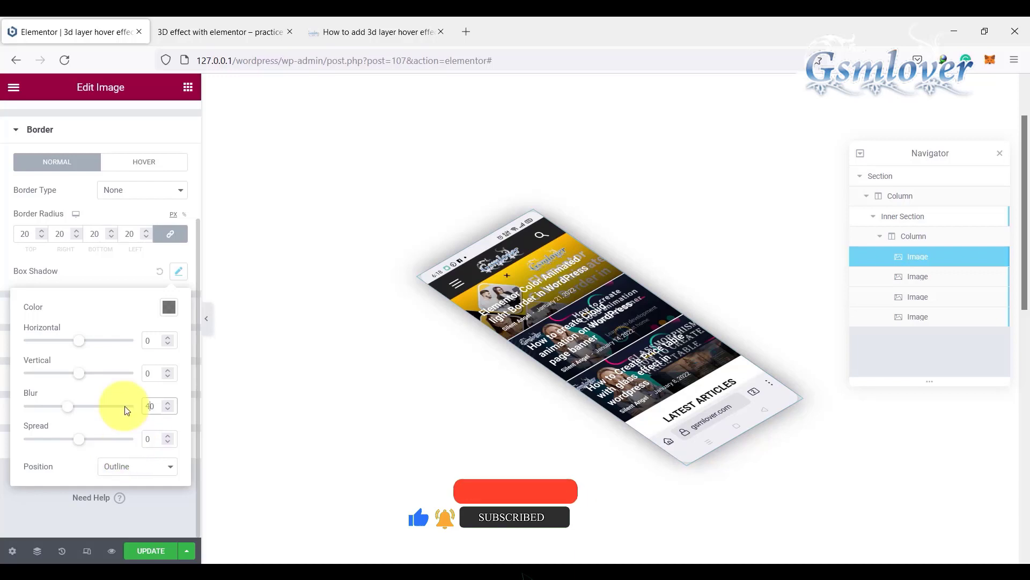
pyautogui.click(179, 271)
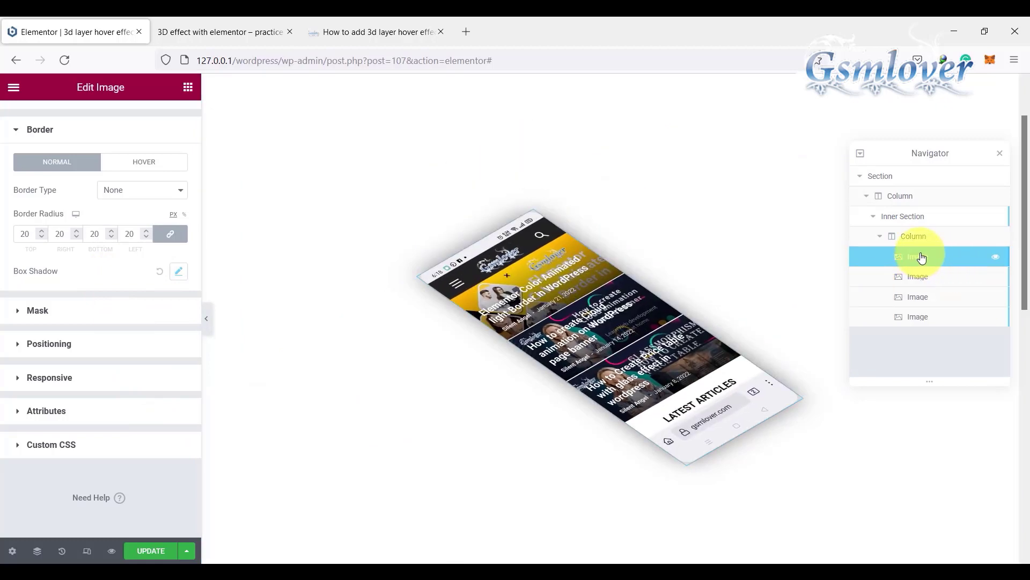
# Step: Give the first image a box shadow in its style settings with blur 40 and a slightly negative spread, and update the page
pyautogui.click(922, 259)
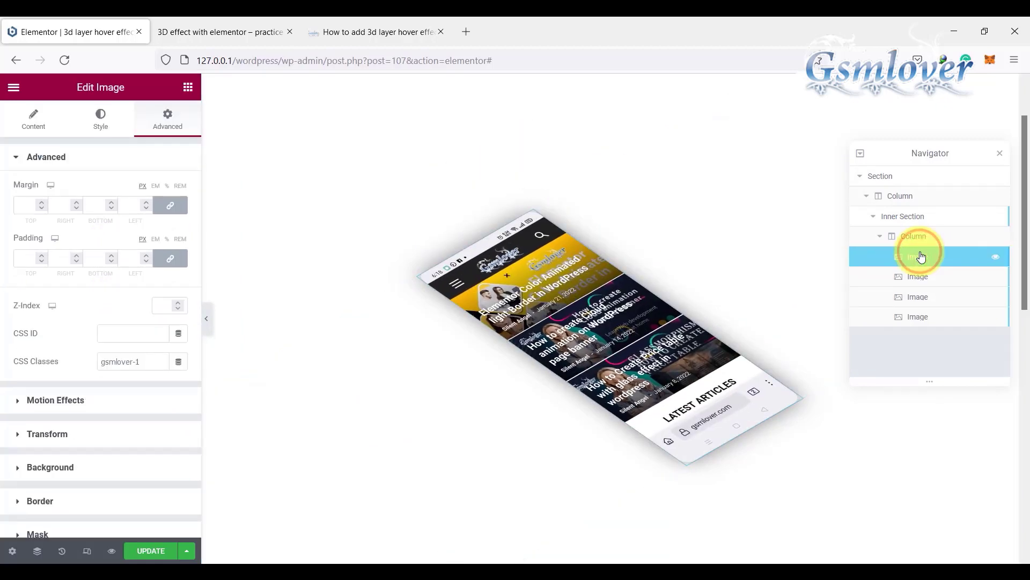
pyautogui.click(99, 119)
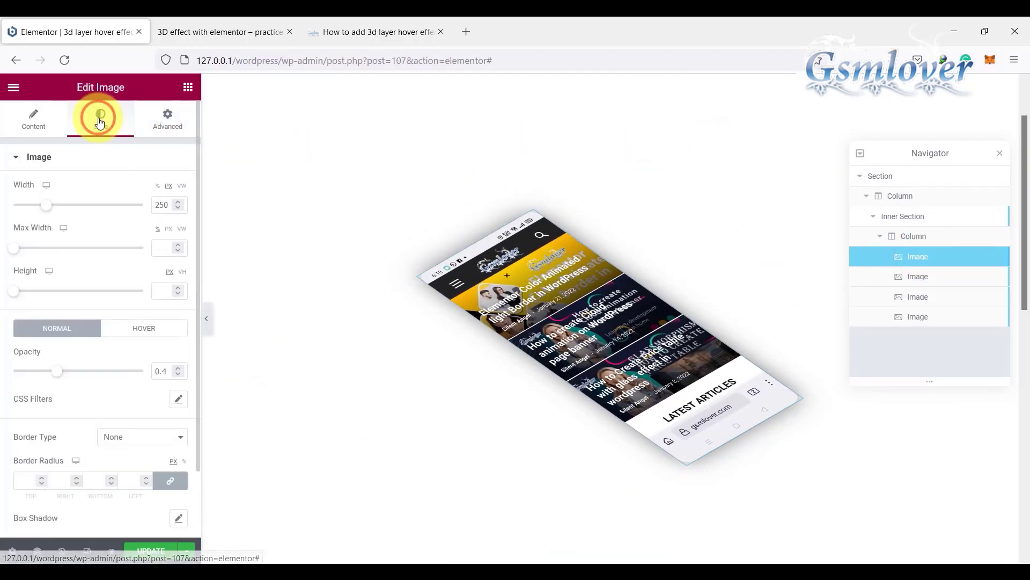
pyautogui.scroll(-2, 106, 379)
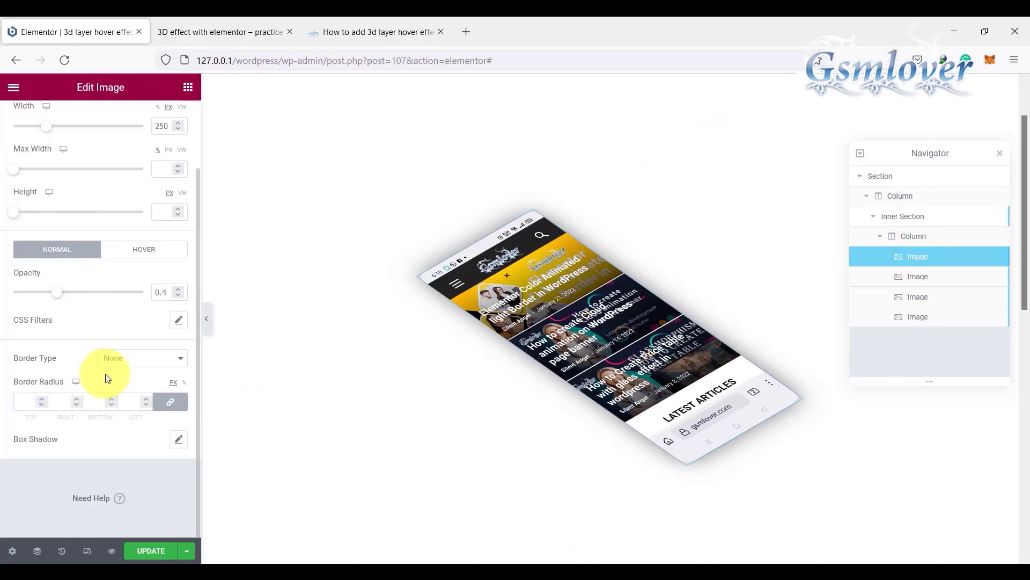
pyautogui.click(180, 441)
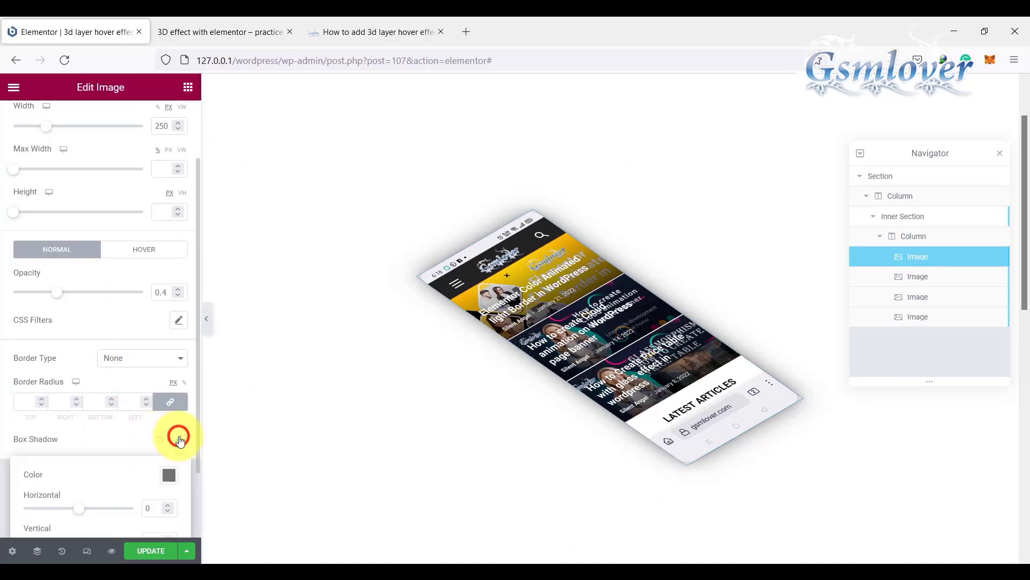
pyautogui.scroll(-2, 131, 442)
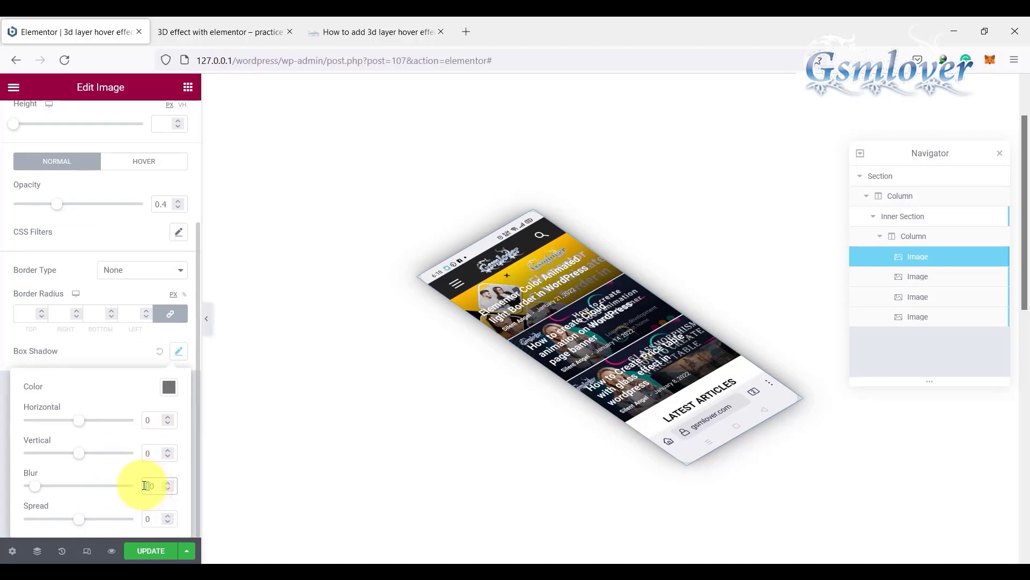
pyautogui.write('40')
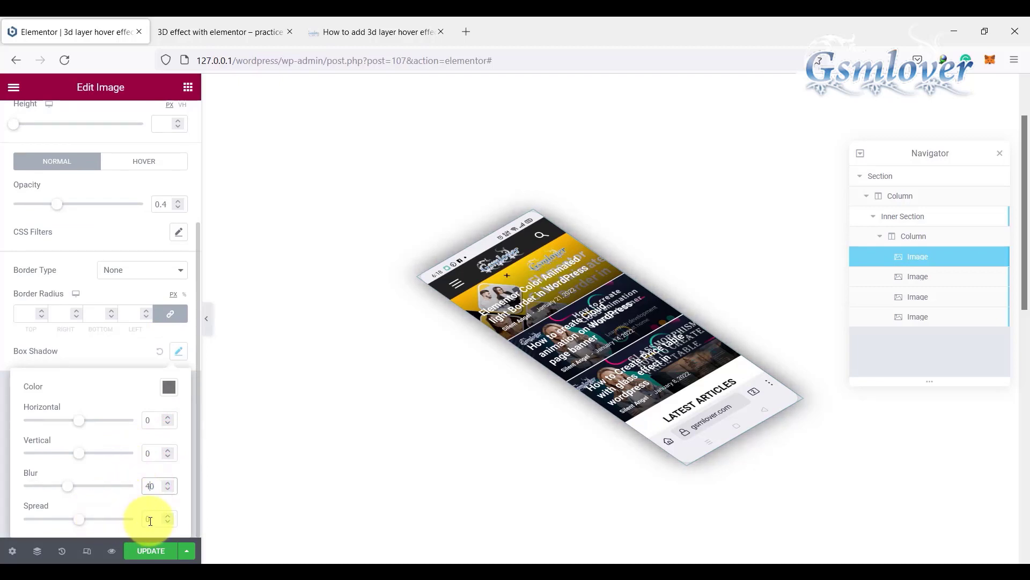
pyautogui.click(167, 521)
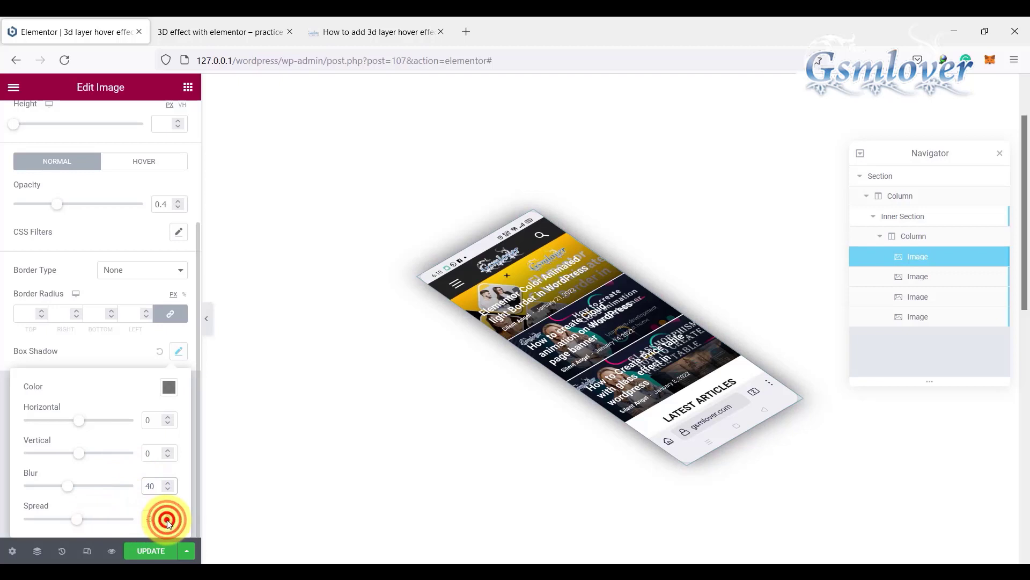
pyautogui.click(155, 548)
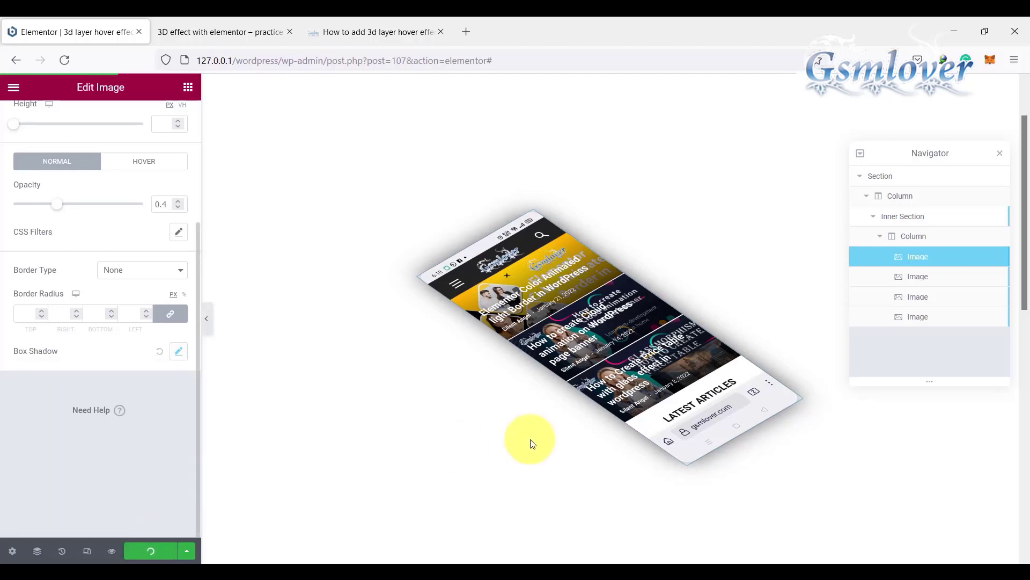
# Step: Give the second image (class gsmlover-2) a box shadow in its style settings with blur 40 and a slightly negative spread
pyautogui.click(916, 278)
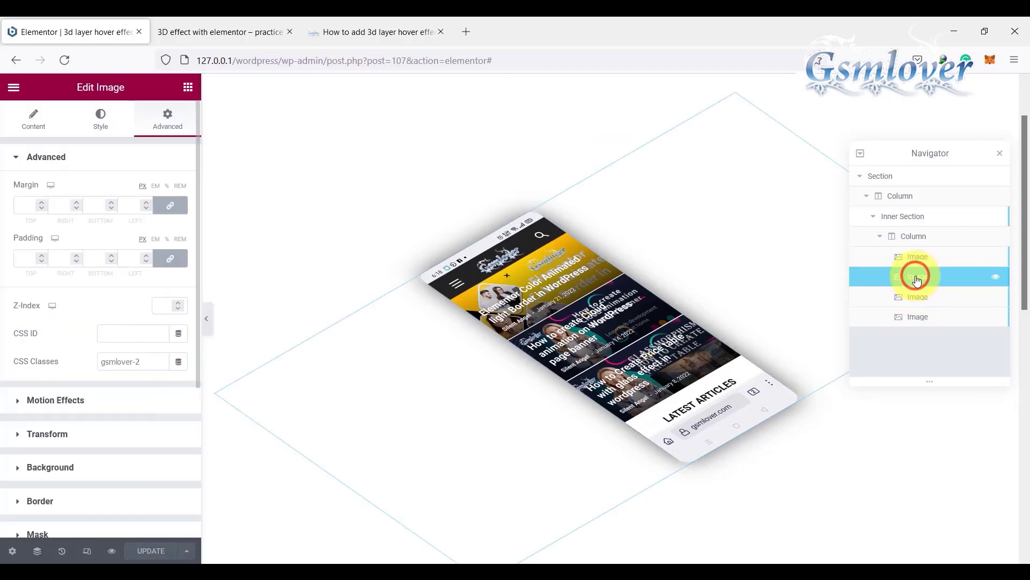
pyautogui.click(102, 119)
pyautogui.scroll(-2, 109, 423)
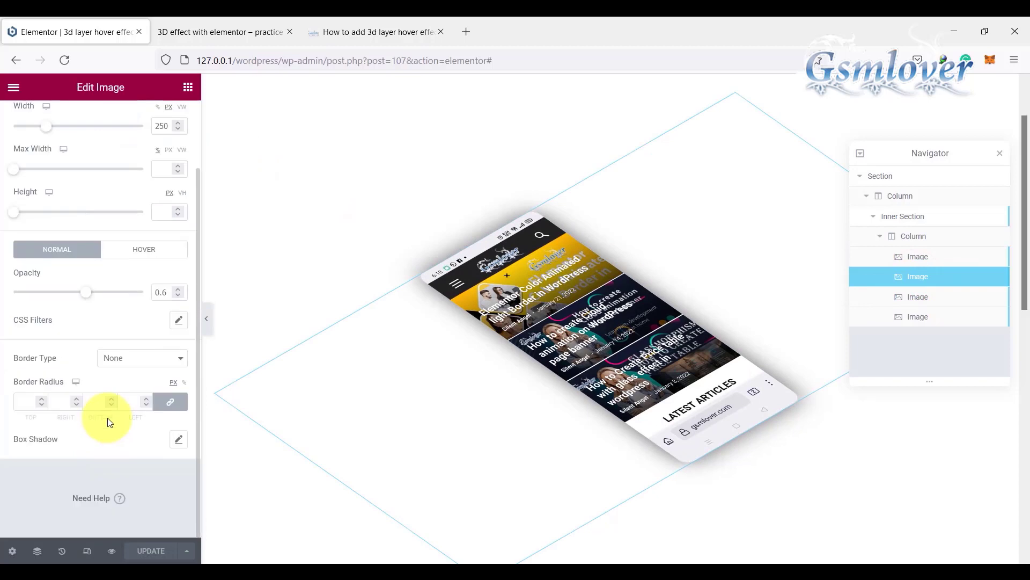
pyautogui.click(178, 441)
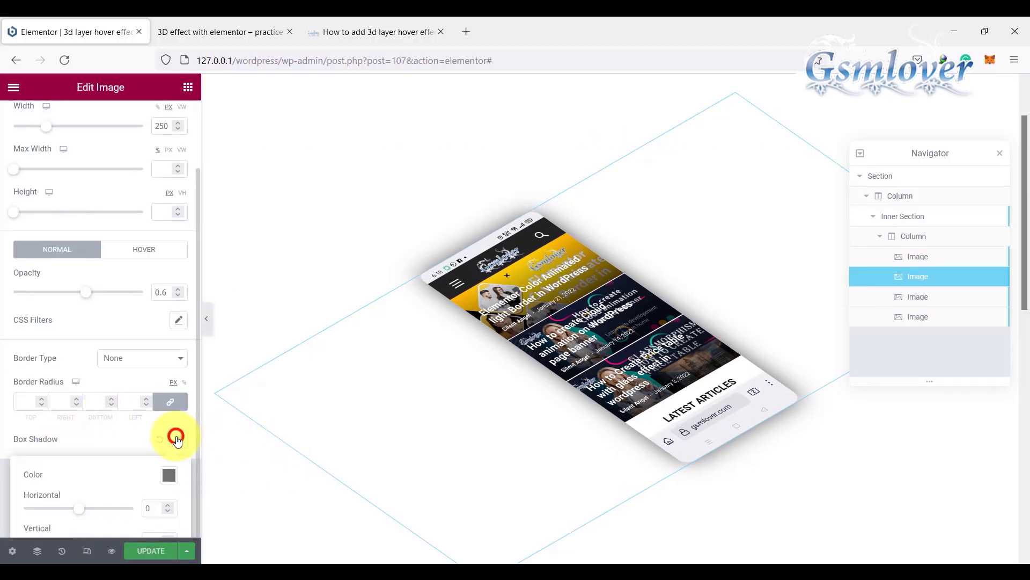
pyautogui.scroll(-2, 102, 477)
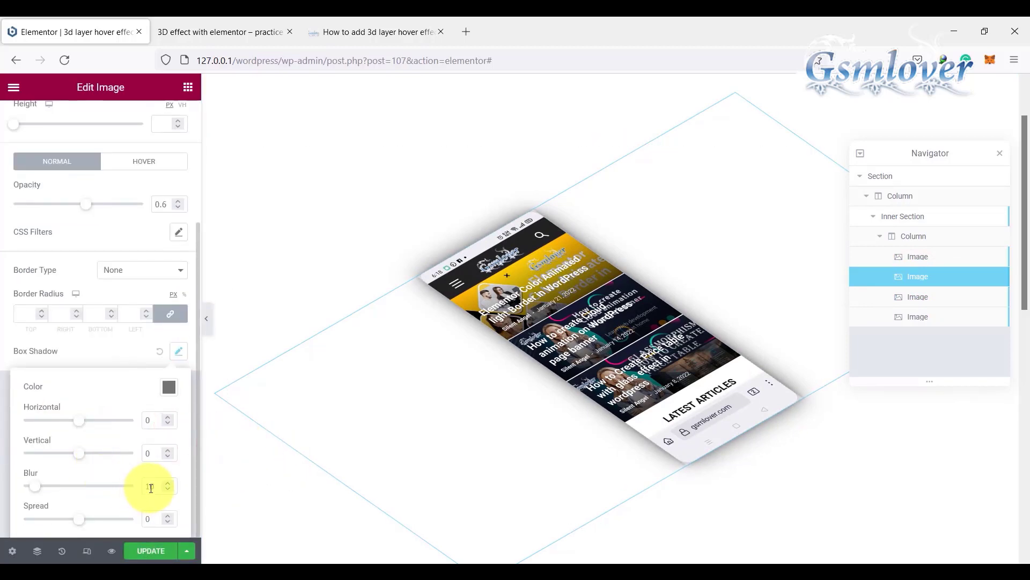
pyautogui.moveTo(150, 488); pyautogui.dragTo(139, 487)
pyautogui.write('4')
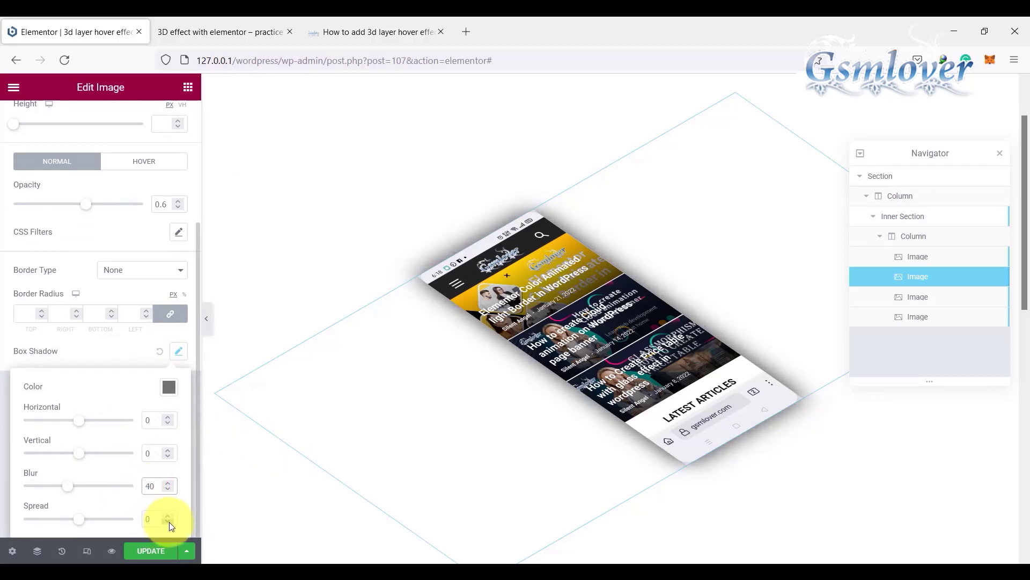
pyautogui.click(169, 522)
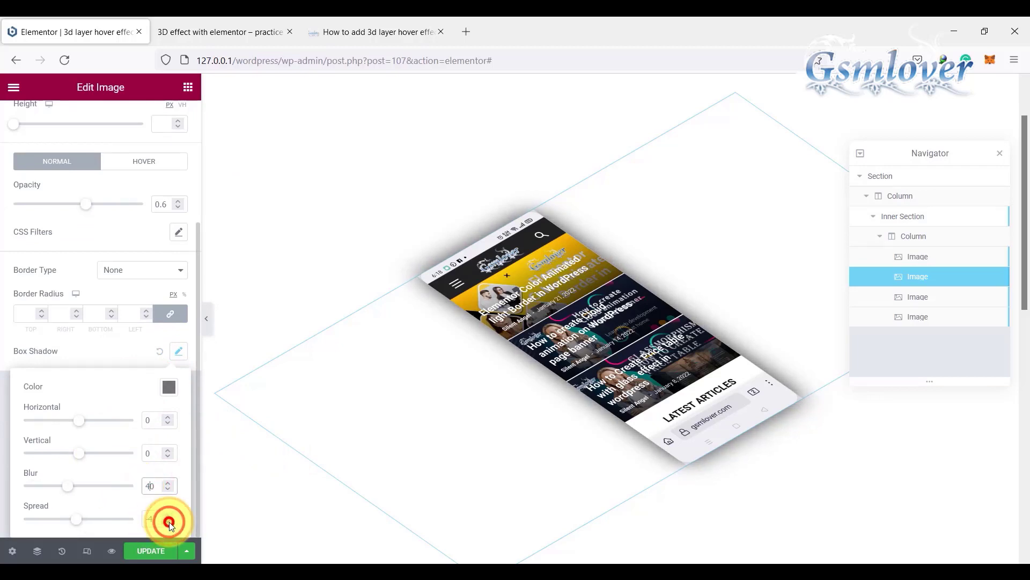
# Step: Give the third image (class gsmlover-3) a box shadow in its style settings with blur 40 and spread -5
pyautogui.click(914, 298)
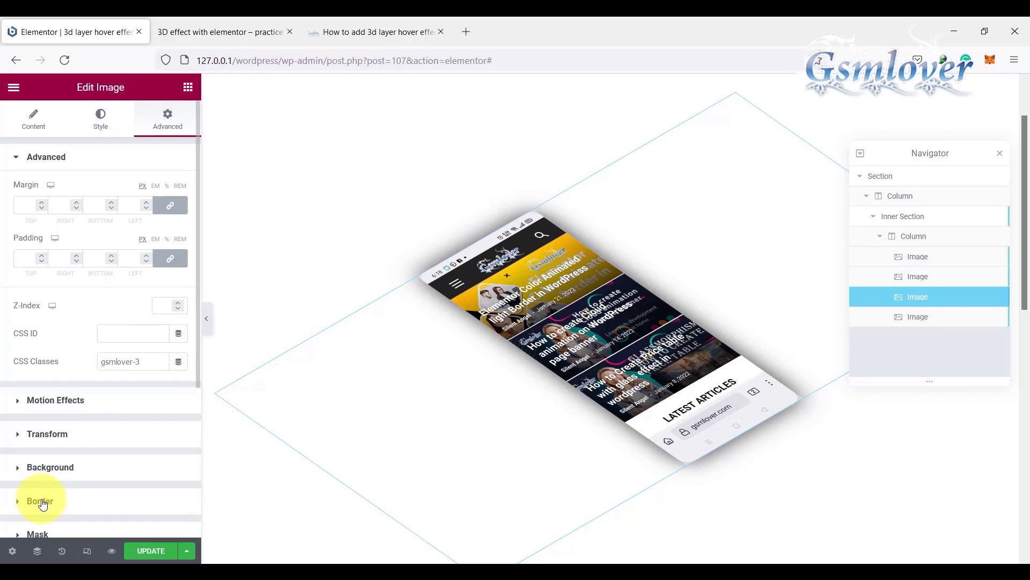
pyautogui.scroll(-3, 106, 380)
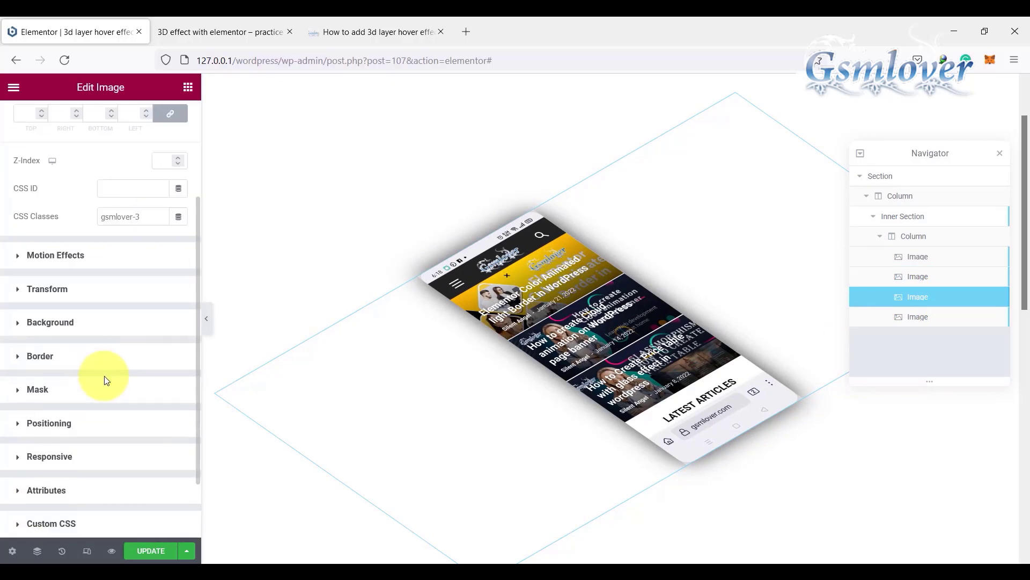
pyautogui.scroll(3, 88, 242)
pyautogui.click(99, 120)
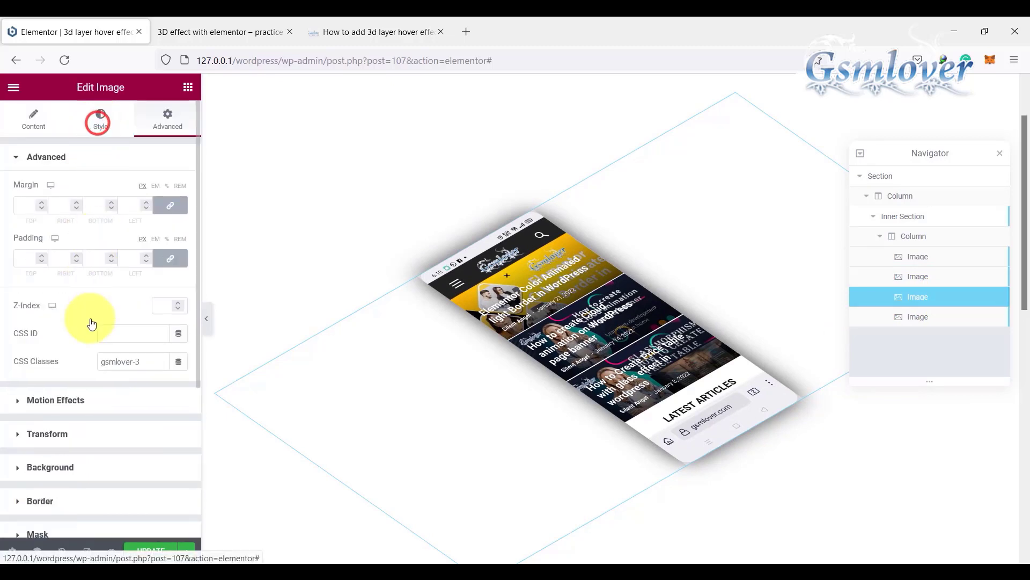
pyautogui.scroll(-2, 92, 364)
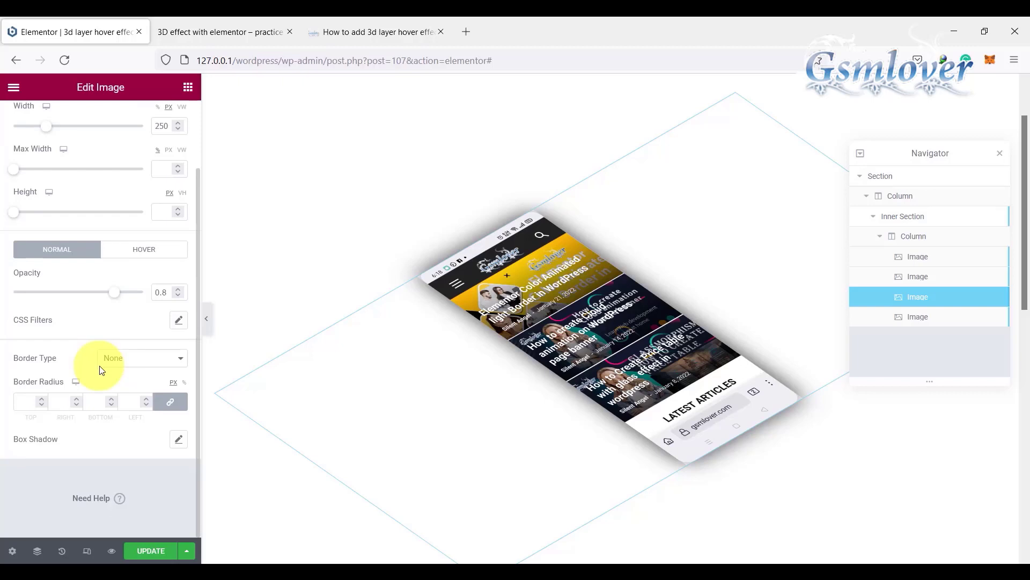
pyautogui.click(176, 441)
pyautogui.scroll(-2, 118, 467)
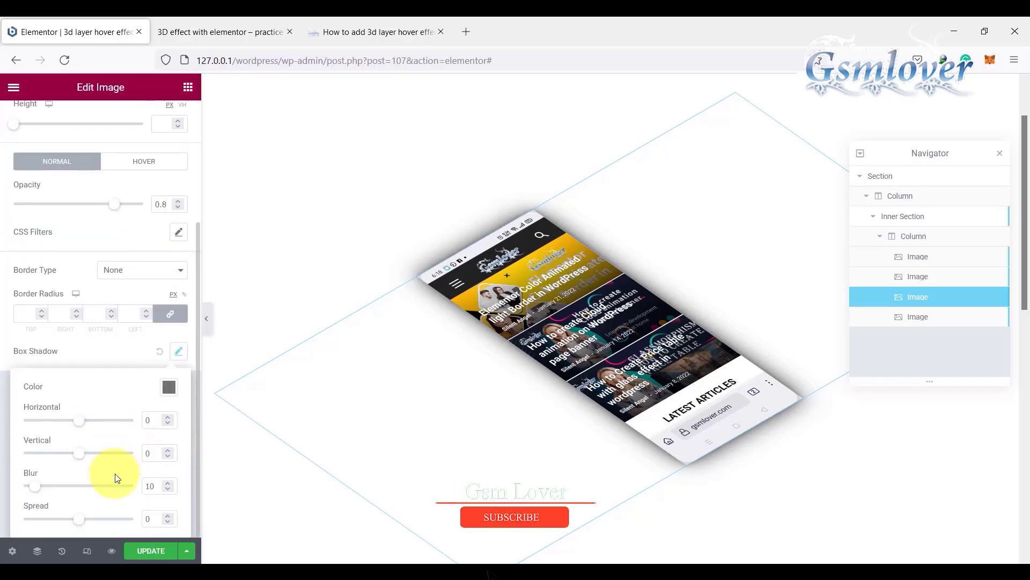
pyautogui.doubleClick(148, 490)
pyautogui.write('40')
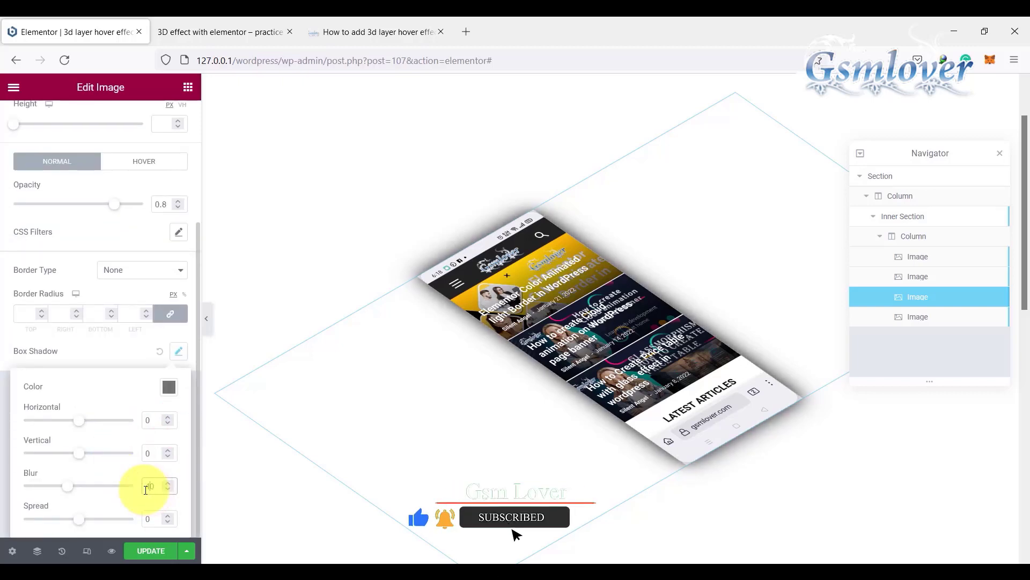
pyautogui.click(168, 523)
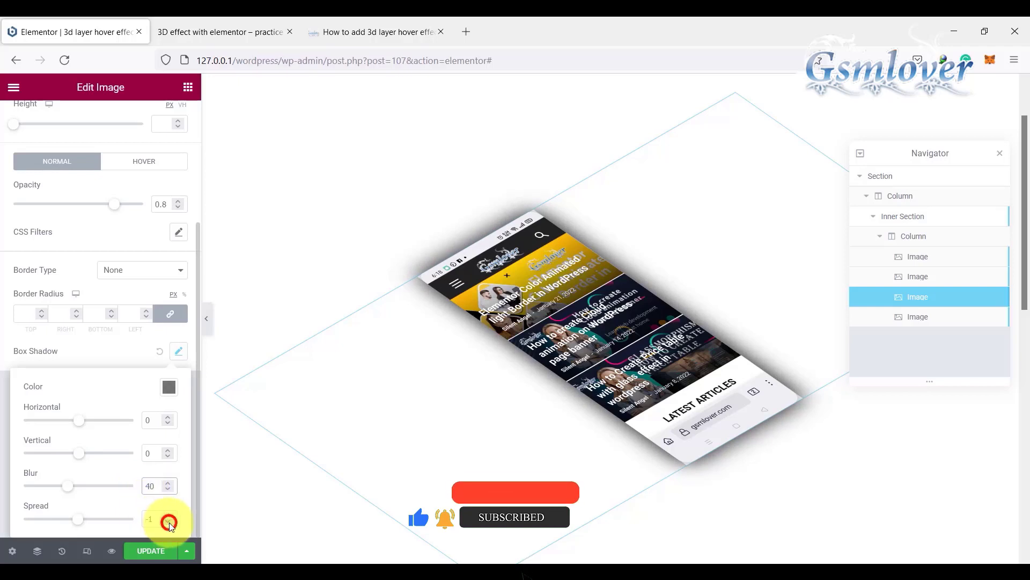
pyautogui.click(169, 522)
pyautogui.click(169, 522)
pyautogui.click(169, 522)
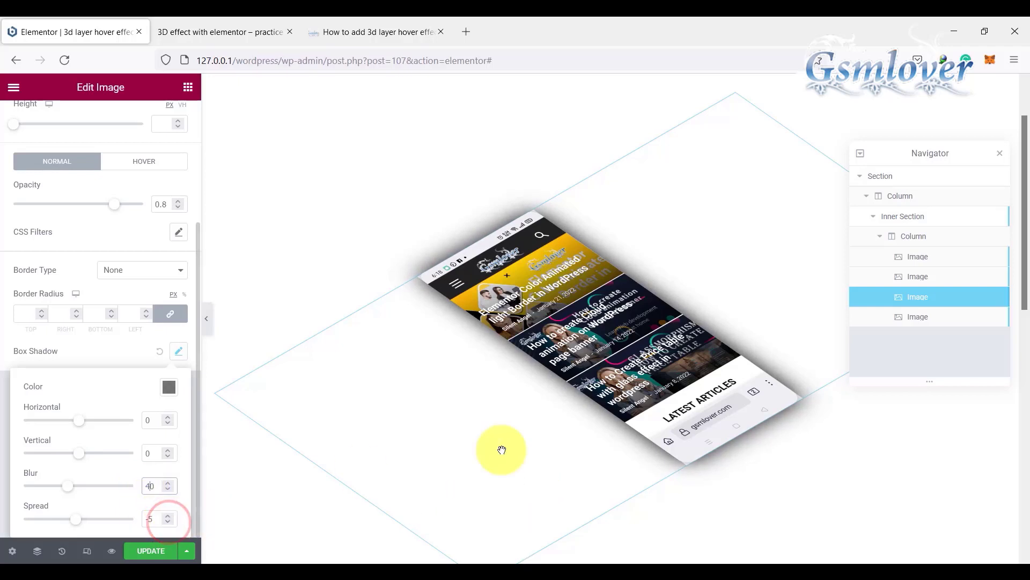
# Step: Give the fourth image (class gsmlover-4) a style box shadow with blur 40 and a slightly negative spread, and update the page
pyautogui.click(924, 317)
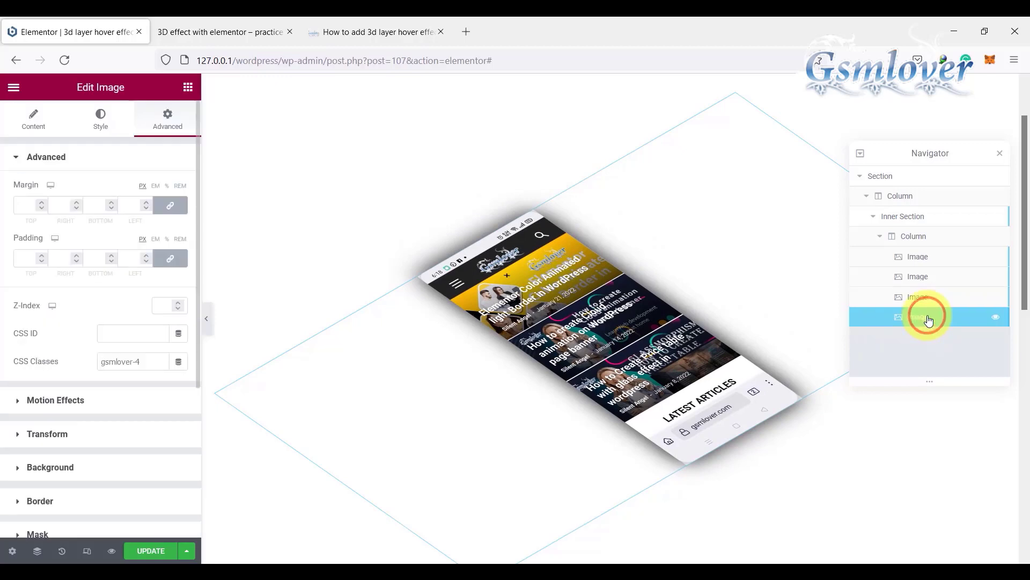
pyautogui.click(102, 117)
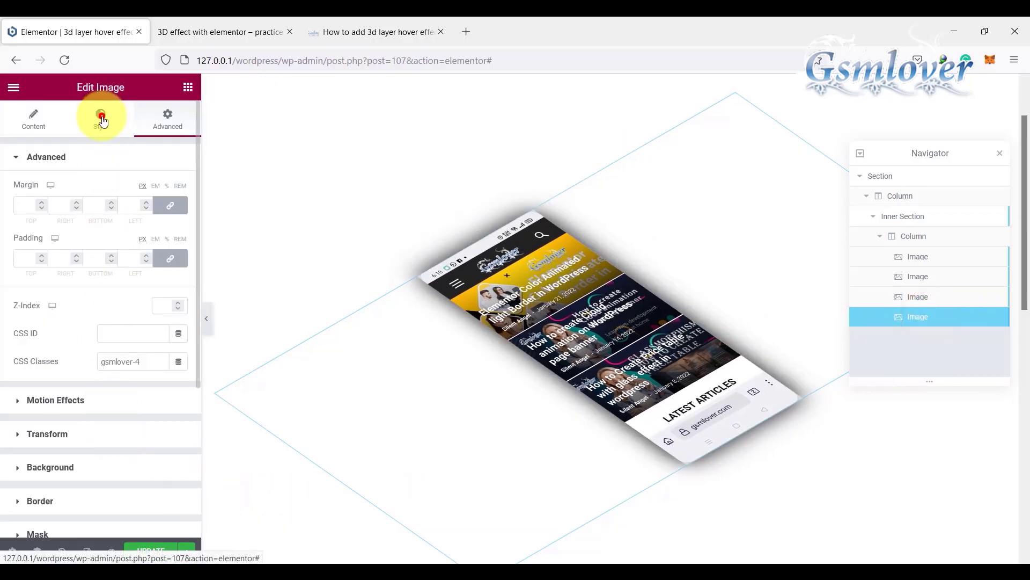
pyautogui.scroll(-2, 112, 412)
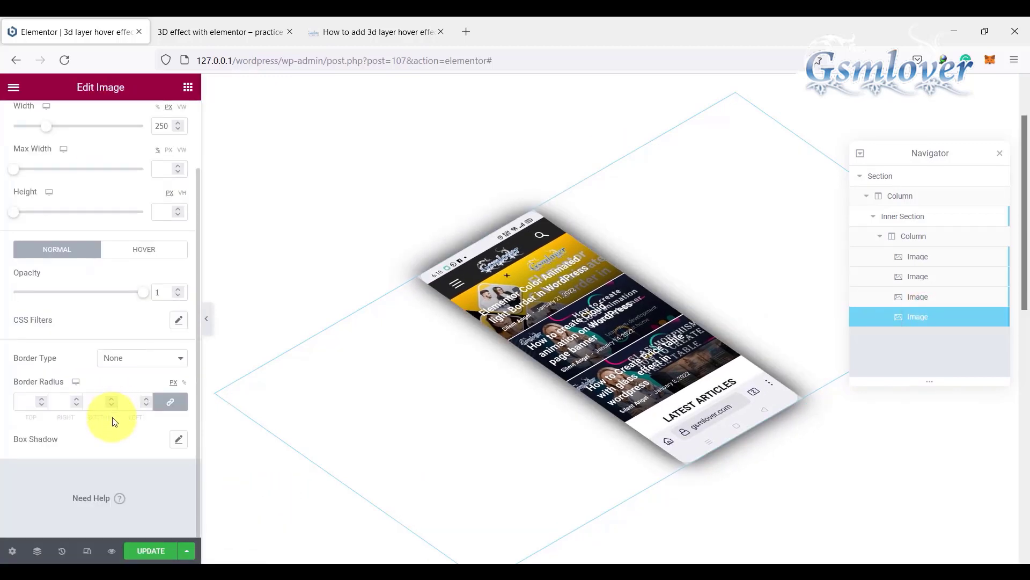
pyautogui.click(178, 441)
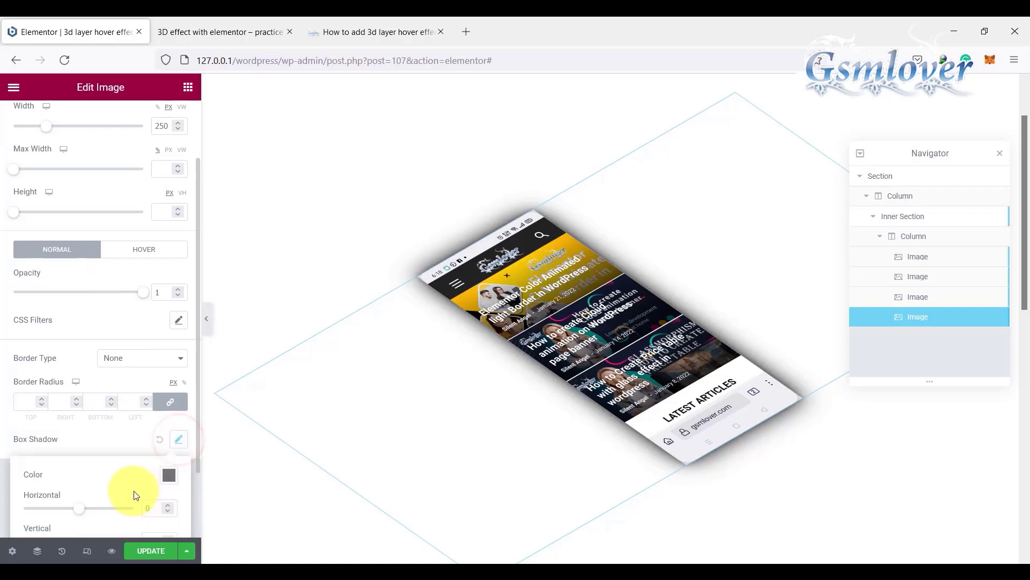
pyautogui.scroll(-2, 135, 491)
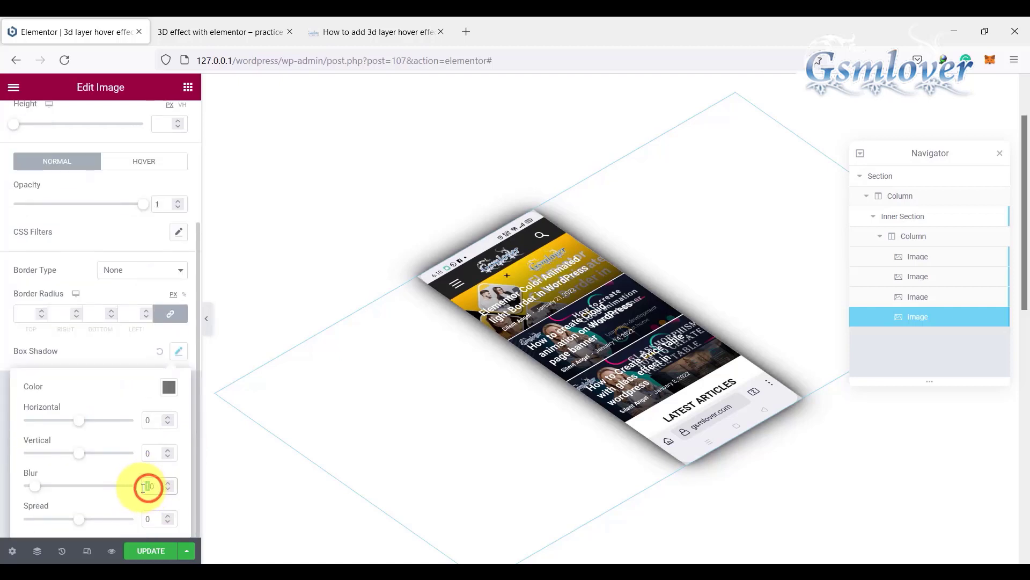
pyautogui.click(143, 487)
pyautogui.write('4')
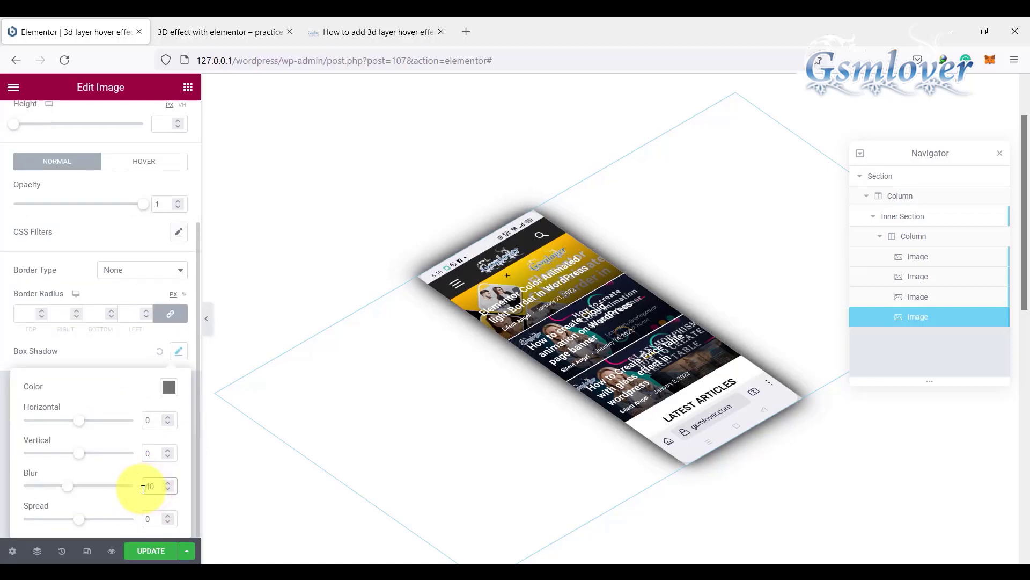
pyautogui.doubleClick(171, 522)
pyautogui.click(158, 551)
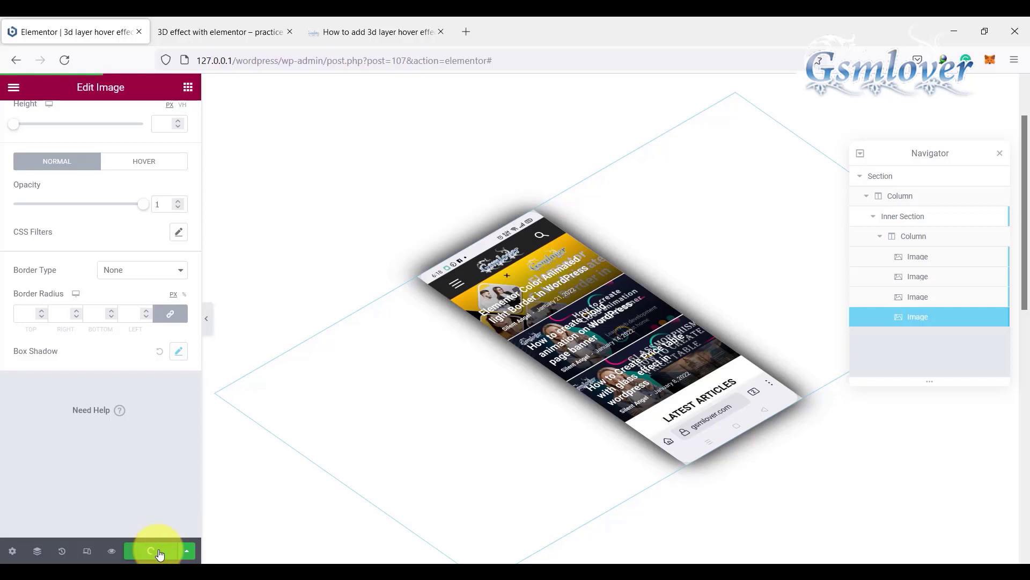
# Step: Preview the layered hover effect on the stacked images and check their layout in the tablet responsive view
pyautogui.moveTo(510, 281)
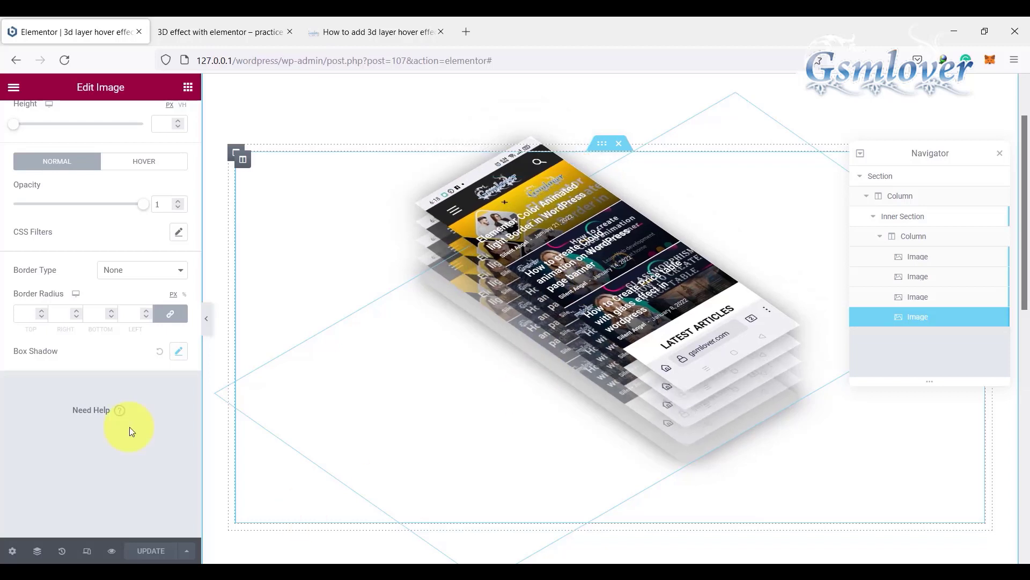
pyautogui.click(87, 551)
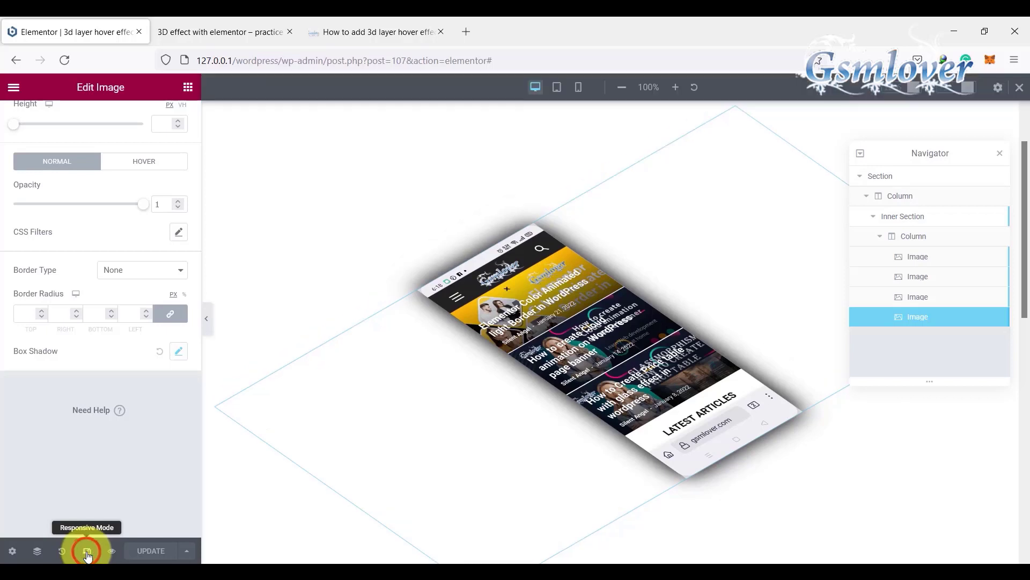
pyautogui.click(556, 88)
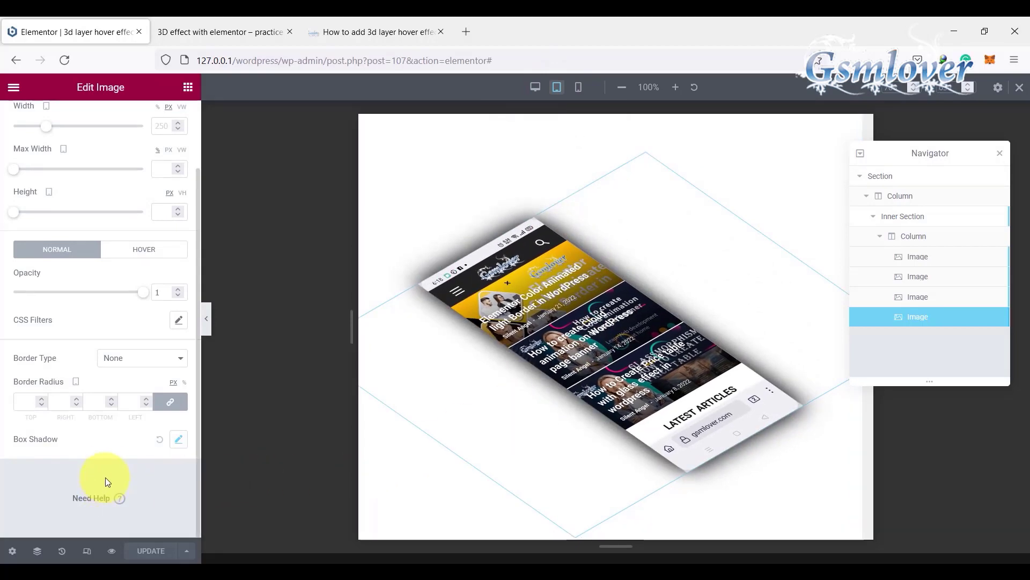
# Step: Switch to the mobile responsive view and set the first image's width to 150 px
pyautogui.click(578, 87)
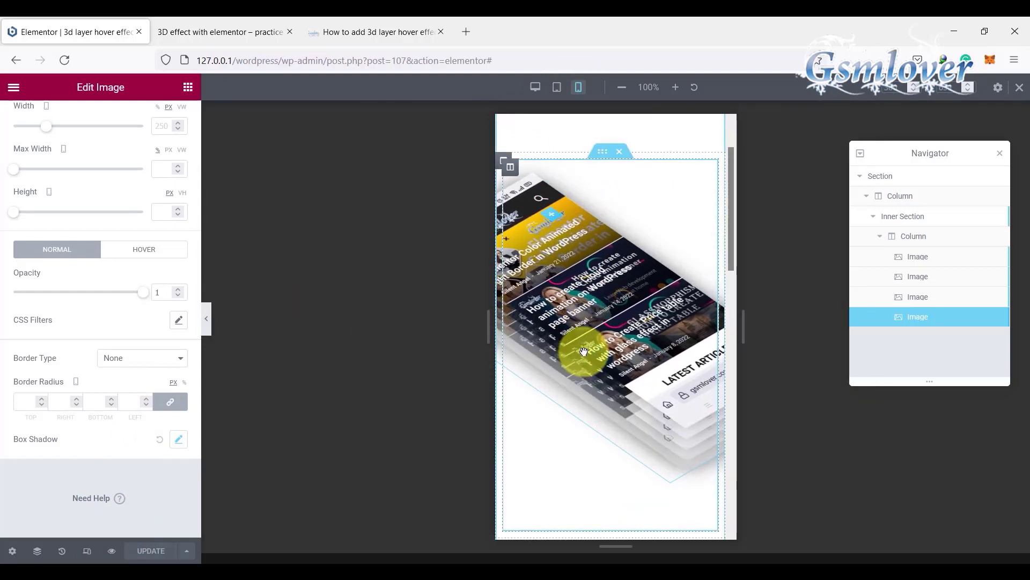
pyautogui.click(919, 262)
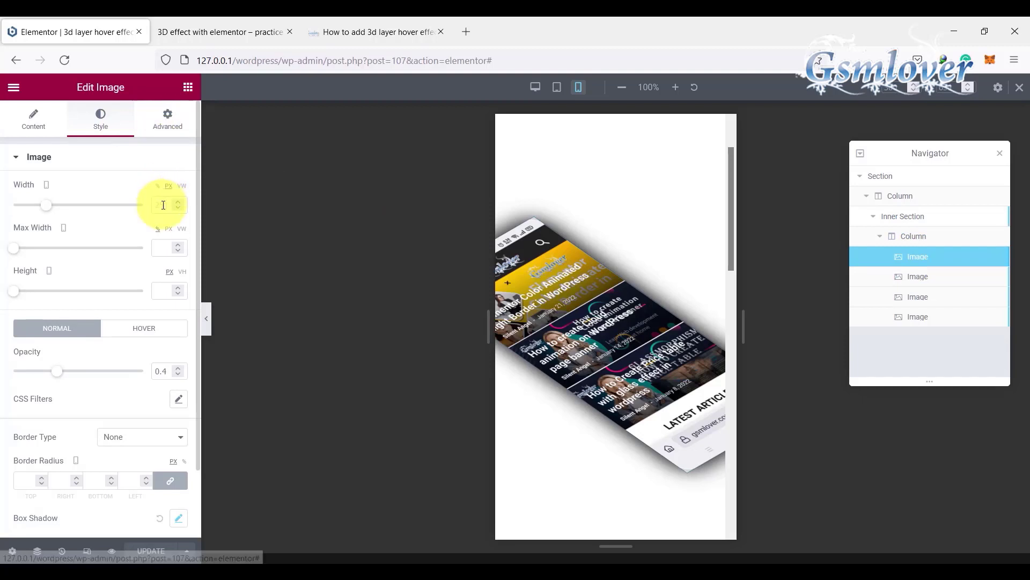
pyautogui.click(166, 186)
pyautogui.click(164, 204)
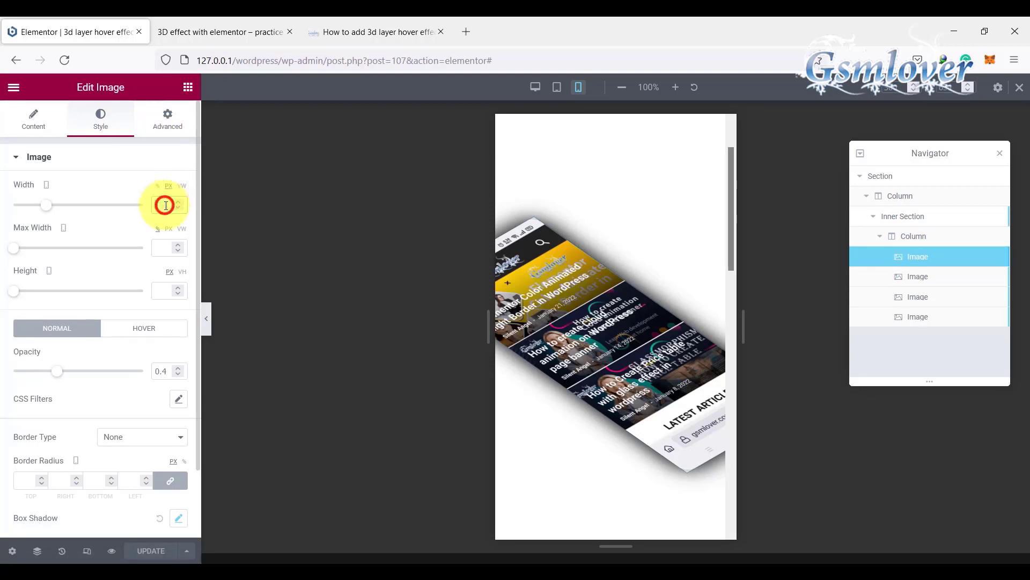
pyautogui.write('150')
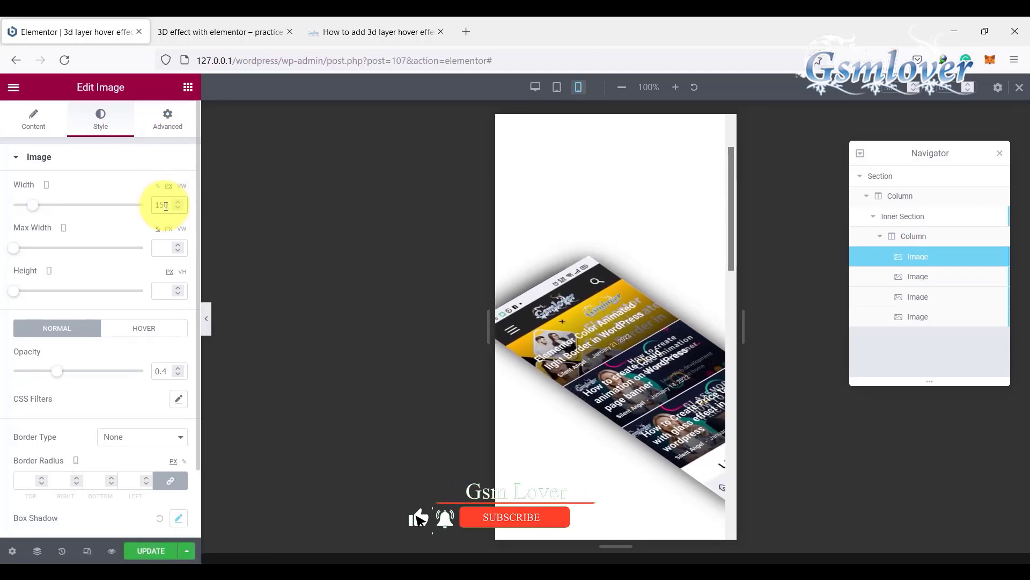
# Step: Set the second image's mobile width to 150 px in its style settings
pyautogui.click(923, 277)
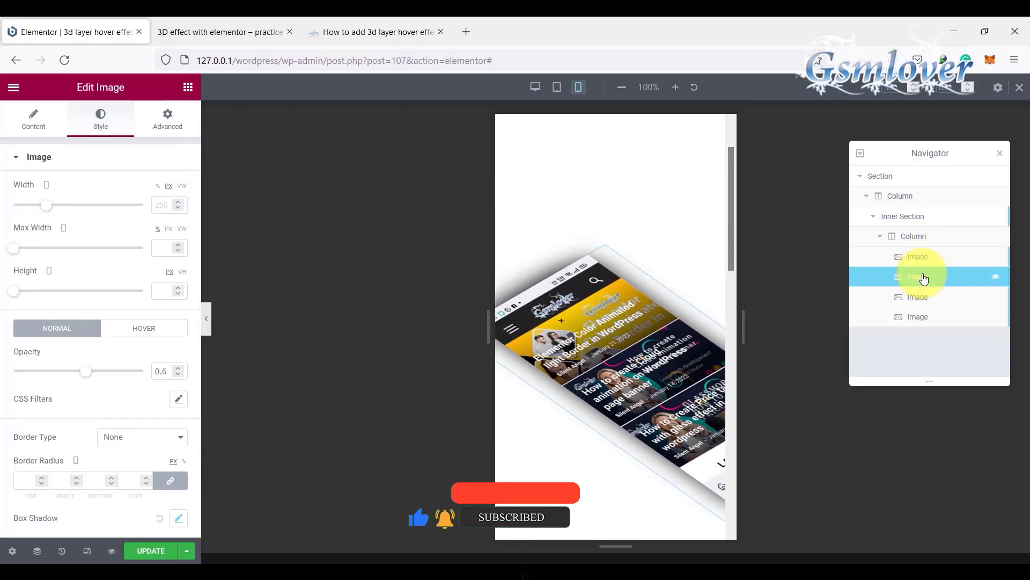
pyautogui.doubleClick(166, 204)
pyautogui.write('150')
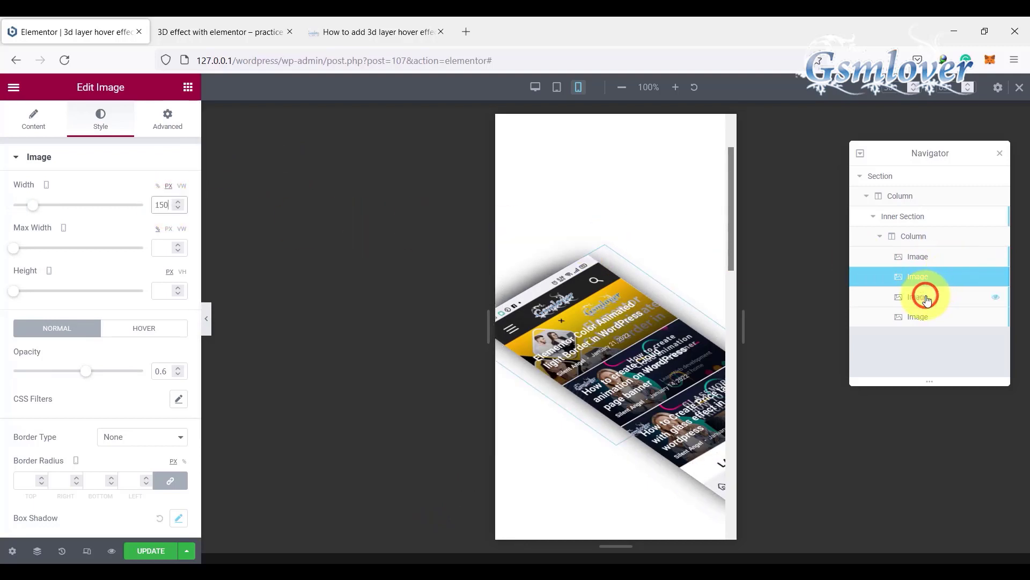
# Step: Set the third image's mobile width to 150 px in its style settings
pyautogui.click(926, 300)
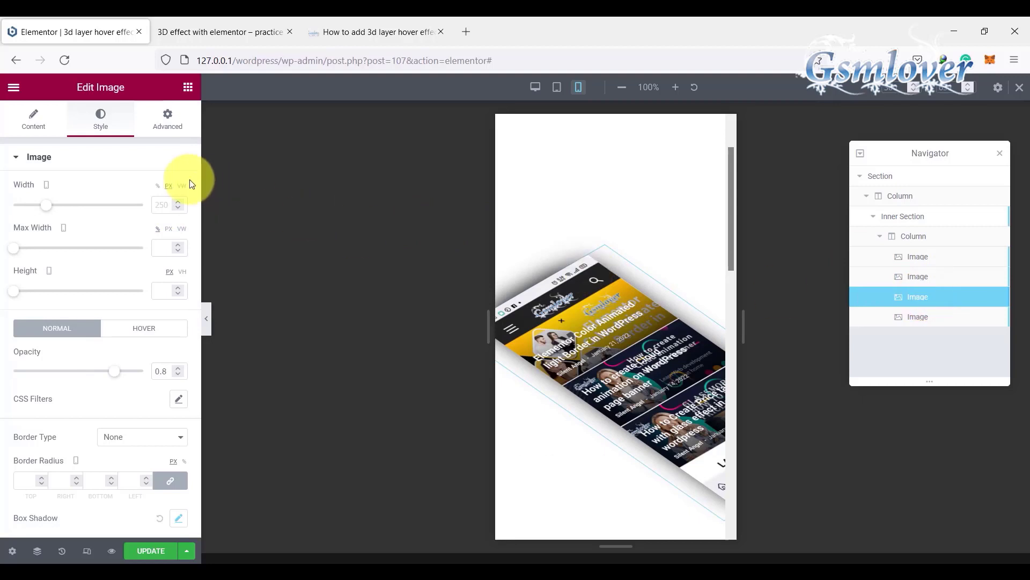
pyautogui.click(168, 184)
pyautogui.doubleClick(164, 203)
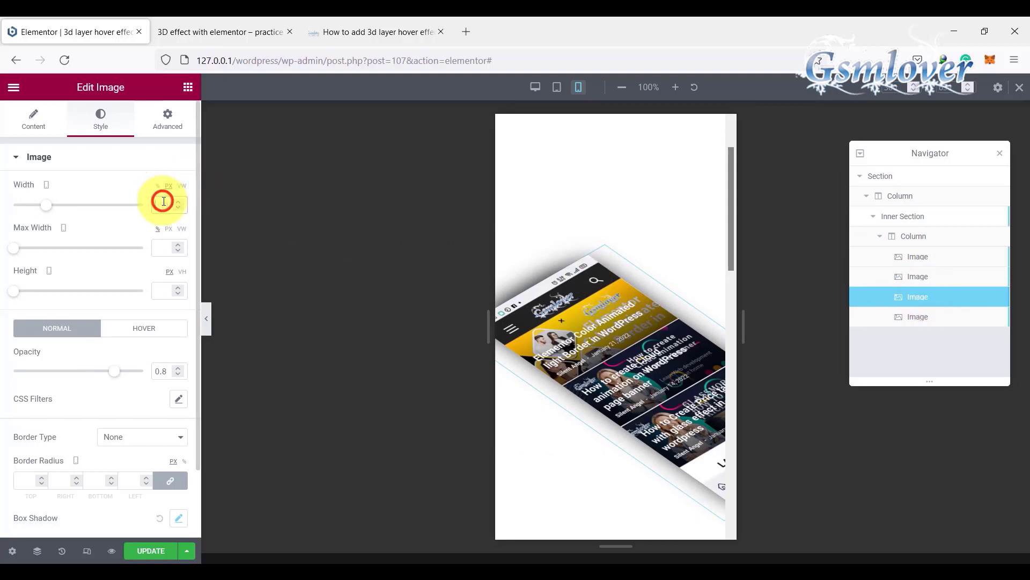
pyautogui.write('150')
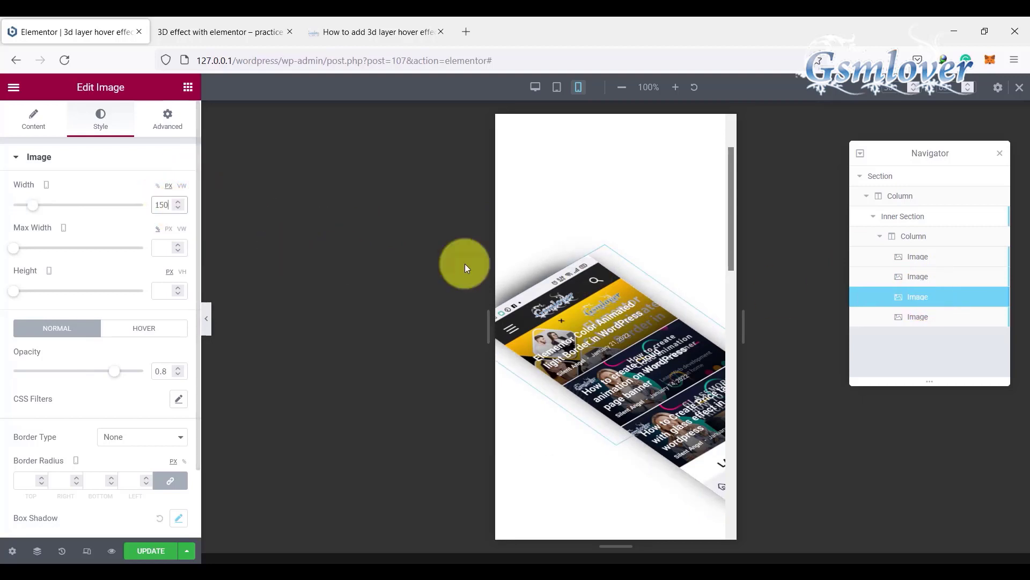
# Step: Set the fourth image's mobile width to 150 px and check the stacked images' hover effect in the mobile view
pyautogui.click(930, 317)
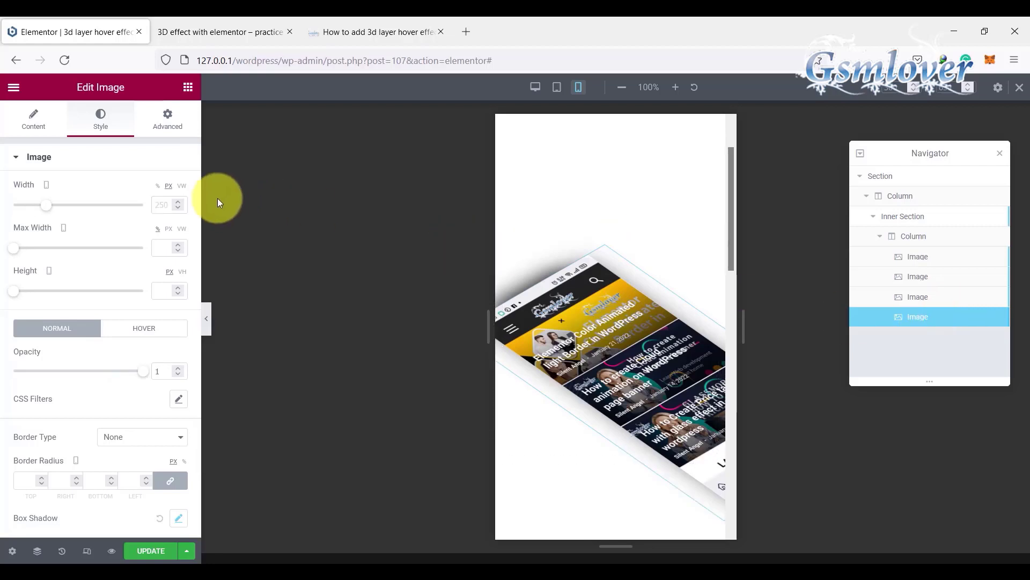
pyautogui.click(168, 186)
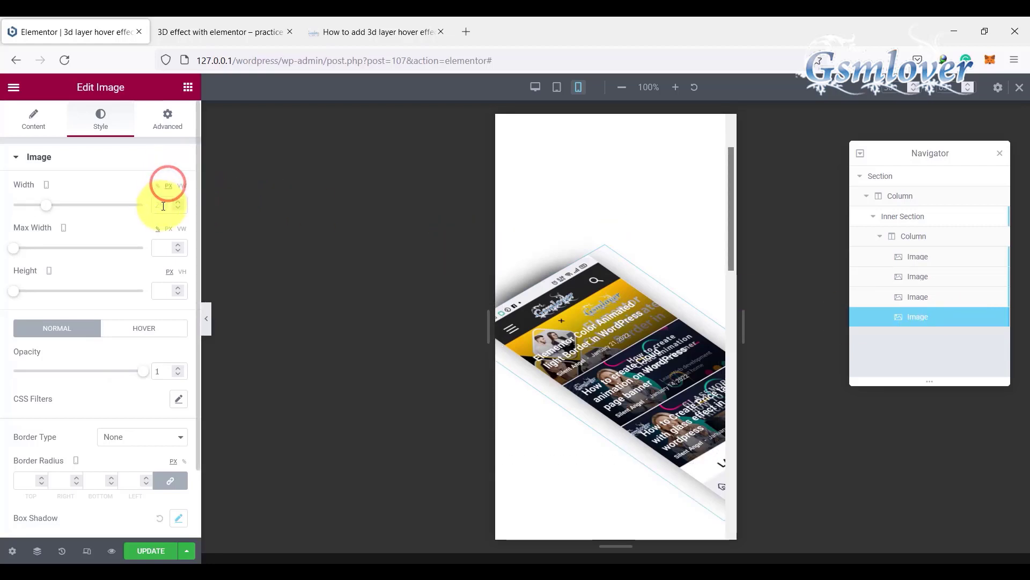
pyautogui.click(163, 206)
pyautogui.write('150')
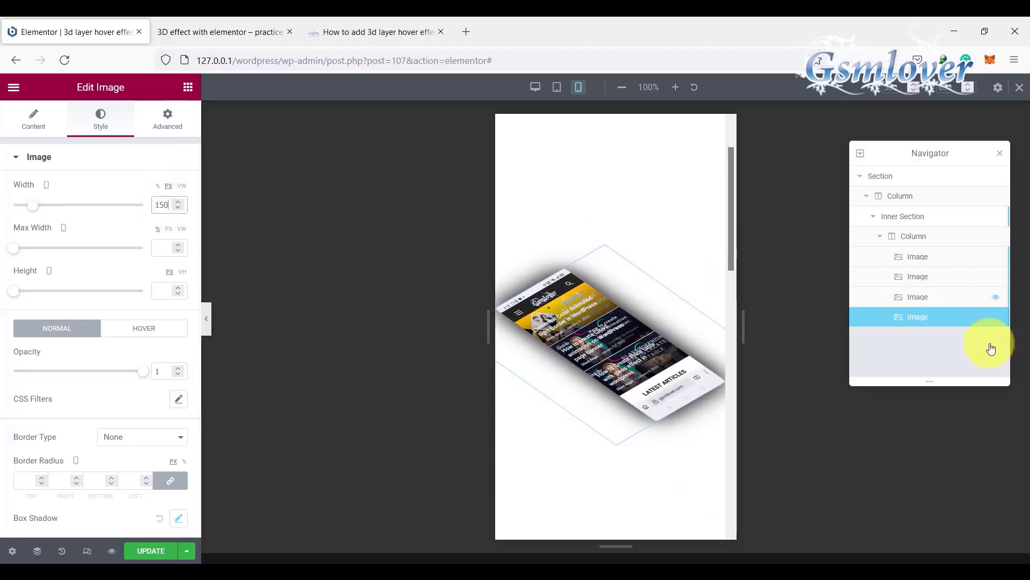
pyautogui.moveTo(638, 288)
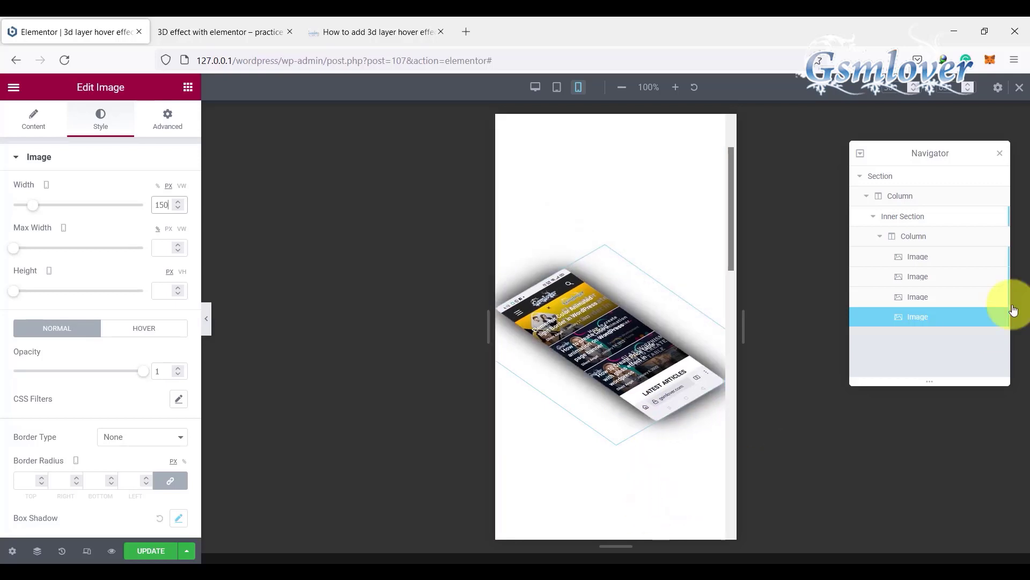
# Step: Reduce the first image's mobile width to 130 px
pyautogui.click(914, 255)
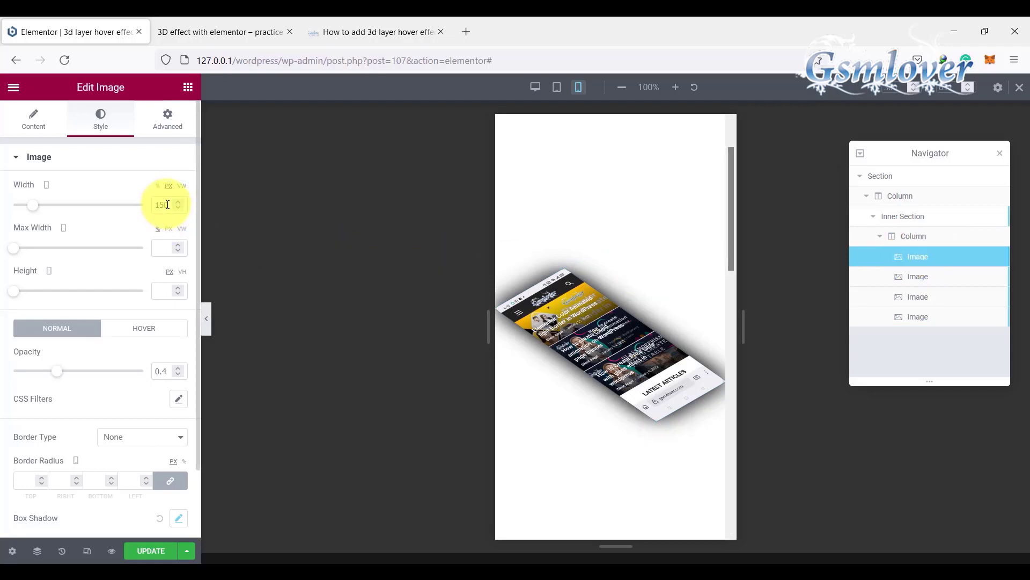
pyautogui.click(165, 208)
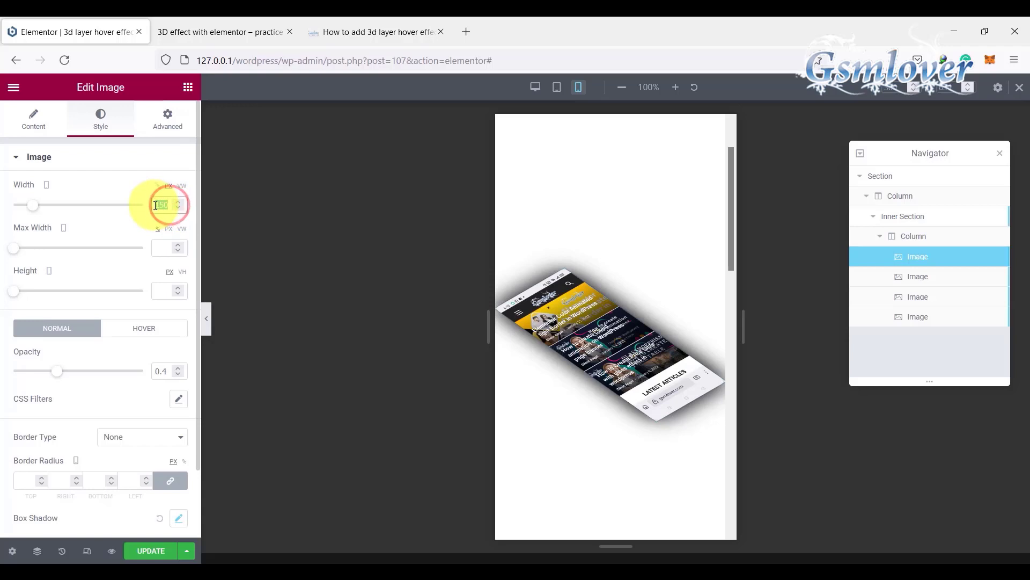
pyautogui.write('130')
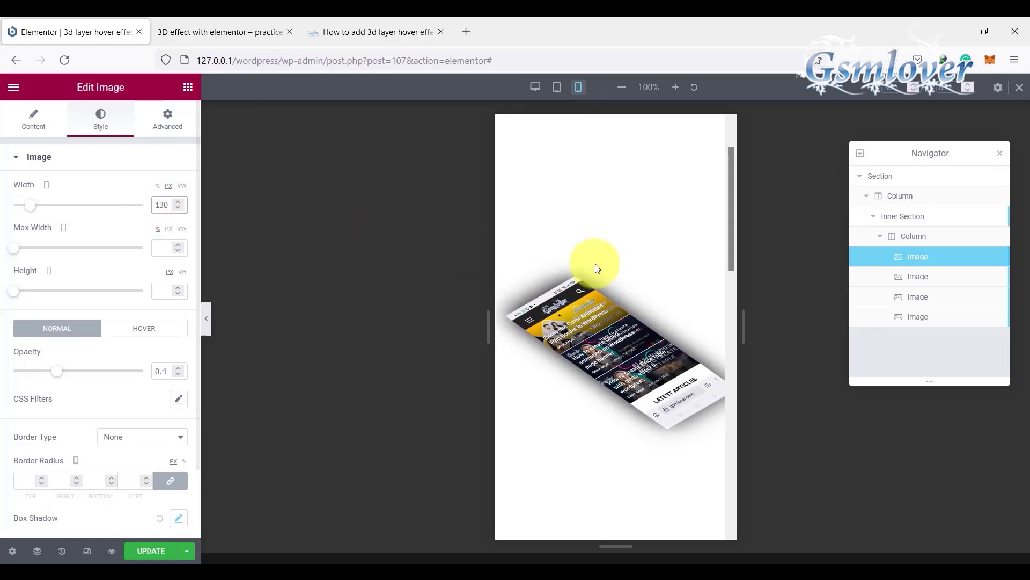
# Step: Reduce the second image's mobile width to 130 px
pyautogui.click(933, 276)
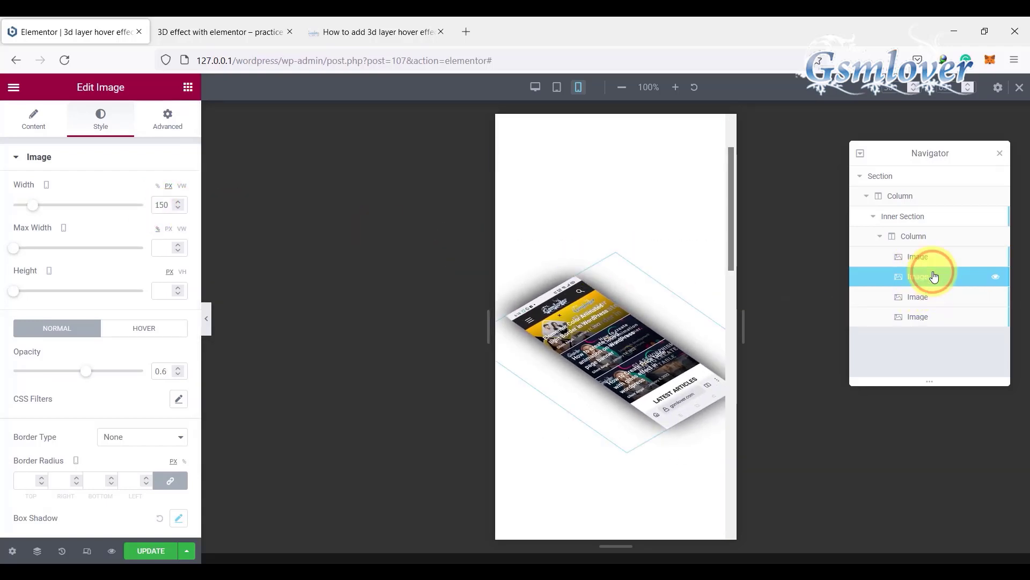
pyautogui.click(168, 206)
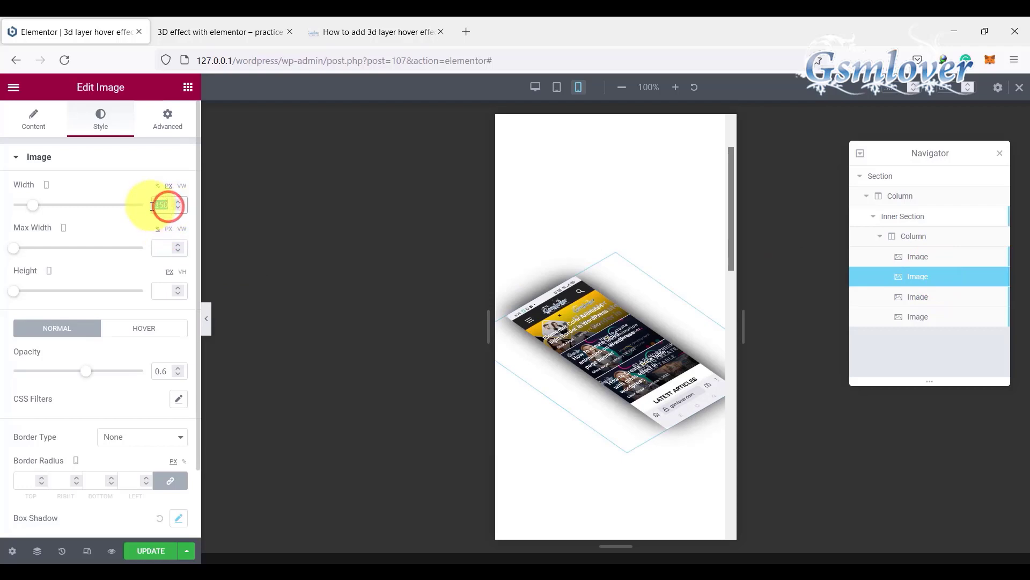
pyautogui.write('13')
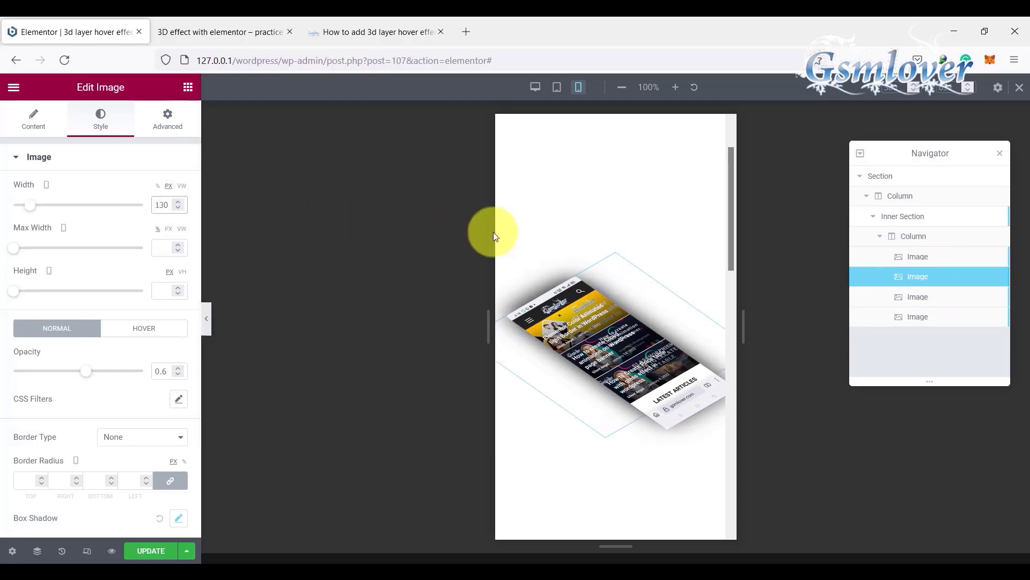
# Step: Reduce the third image's mobile width to 130 px
pyautogui.click(922, 299)
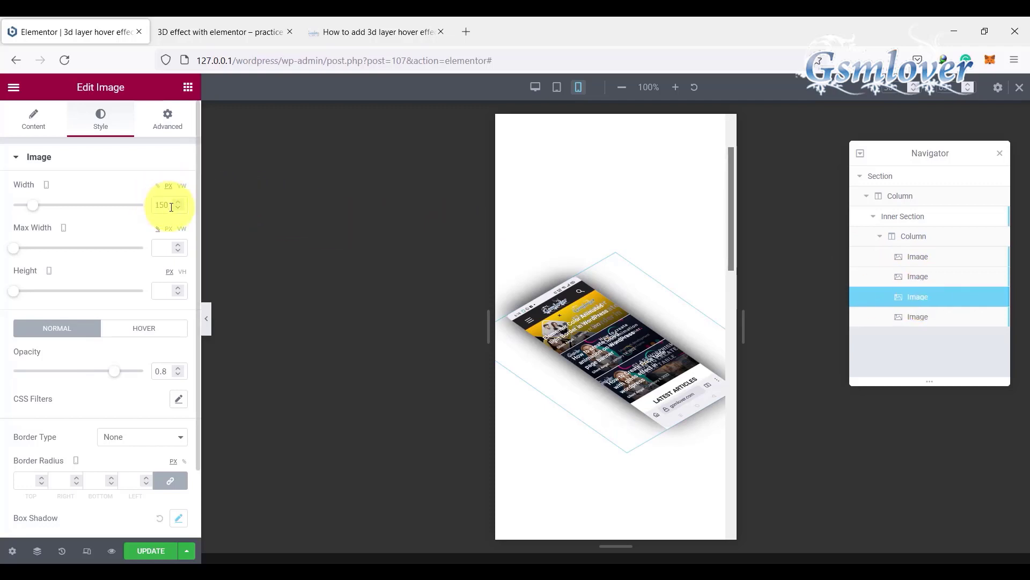
pyautogui.moveTo(166, 206); pyautogui.dragTo(147, 205)
pyautogui.write('130')
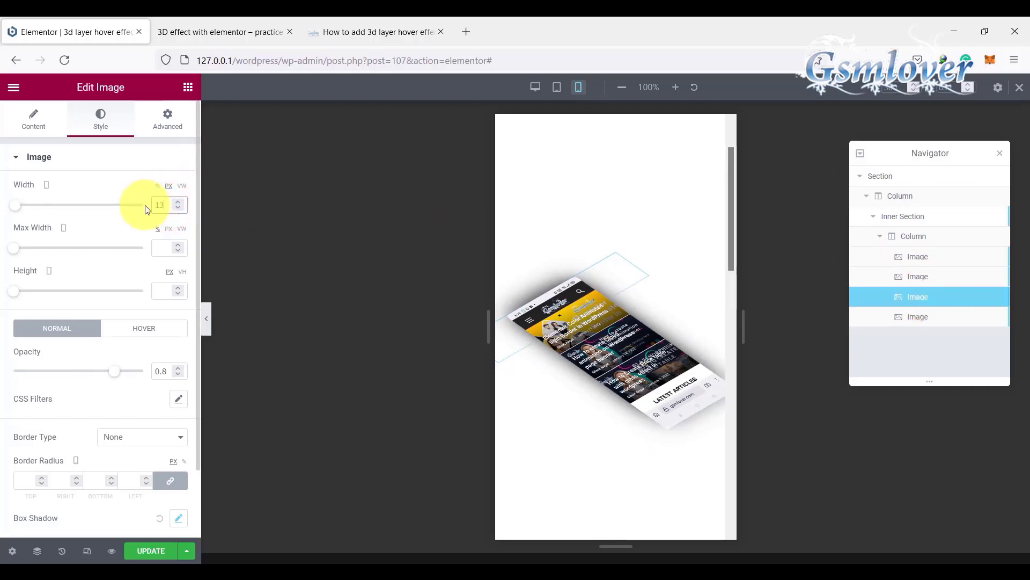
# Step: Reduce the fourth image's mobile width to 130 px and update the page
pyautogui.click(922, 316)
pyautogui.moveTo(171, 205); pyautogui.dragTo(145, 204)
pyautogui.write('130')
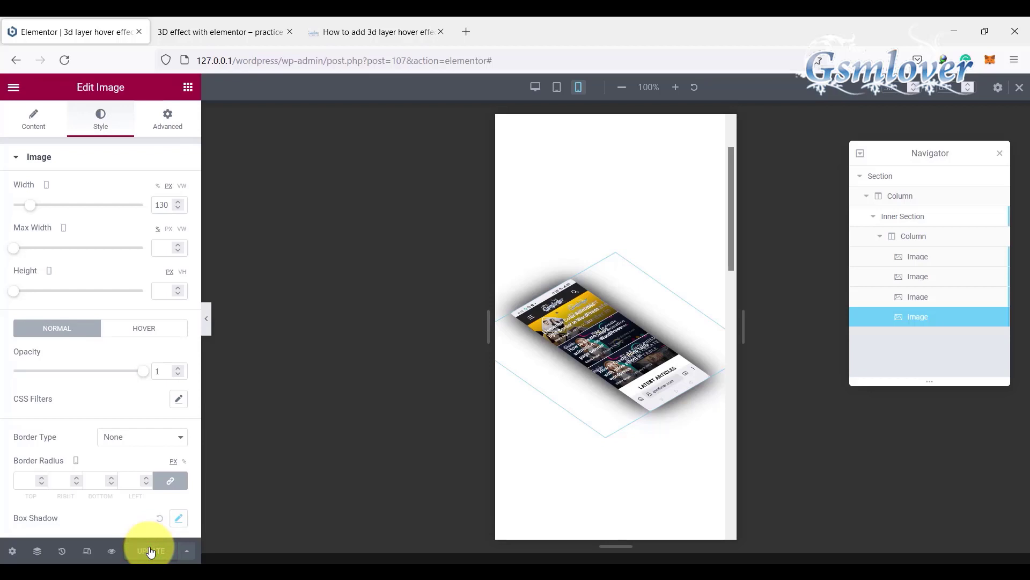
# Step: Return to the desktop view, close the Navigator, and preview the page to check the 3D layer hover effect on the phone screenshots
pyautogui.click(538, 87)
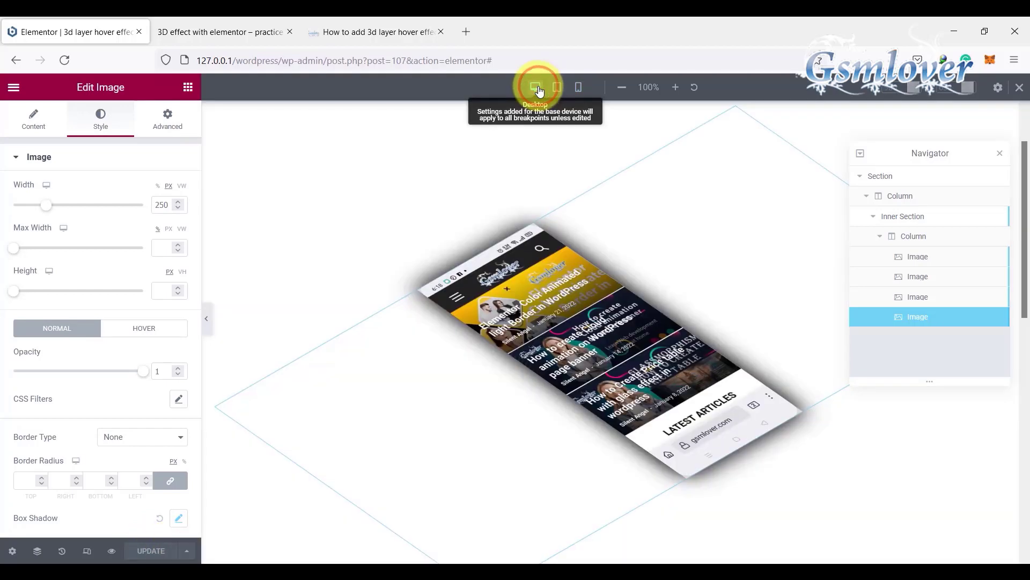
pyautogui.click(1001, 154)
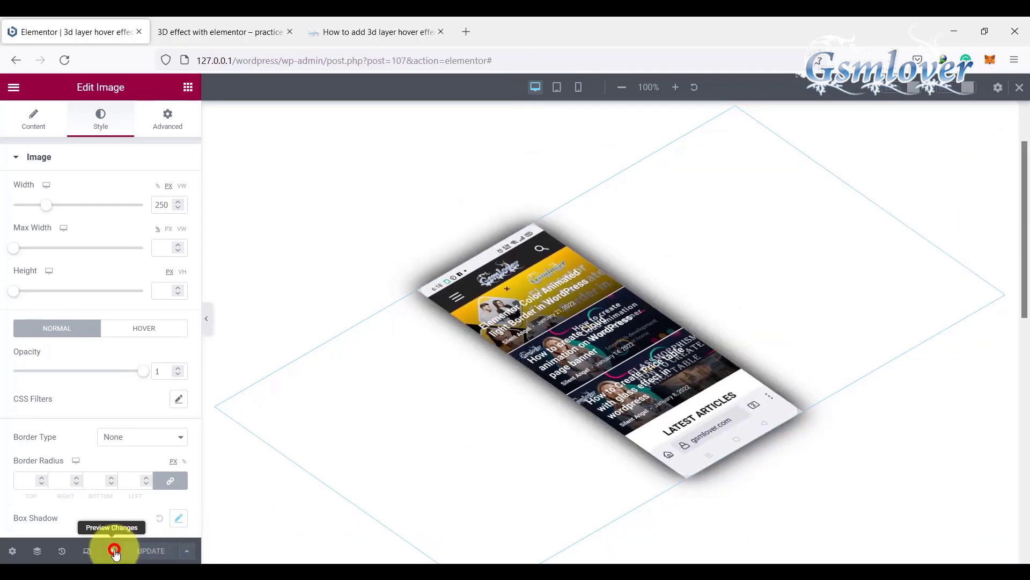
pyautogui.click(114, 550)
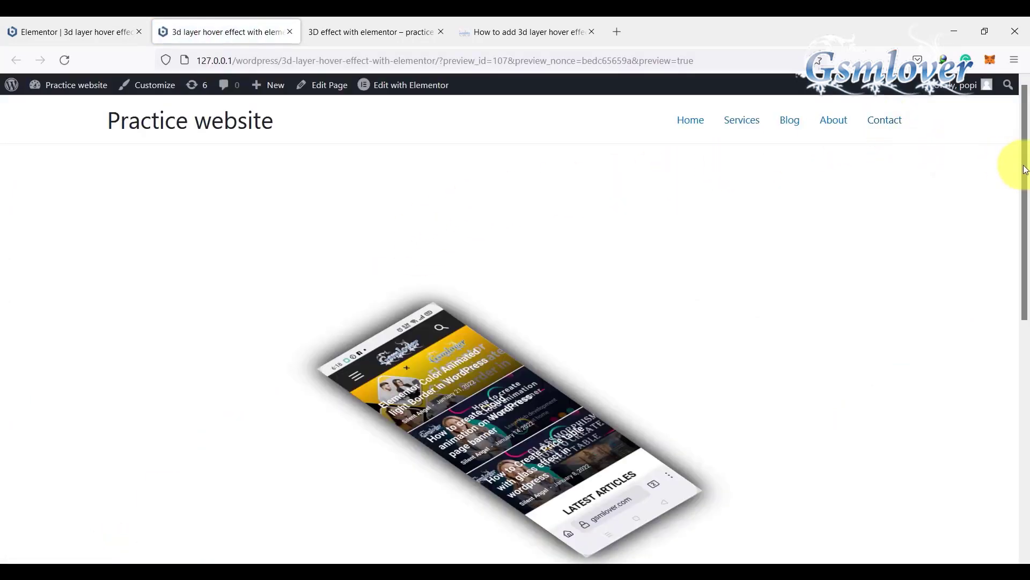
pyautogui.moveTo(1025, 170); pyautogui.dragTo(1027, 225)
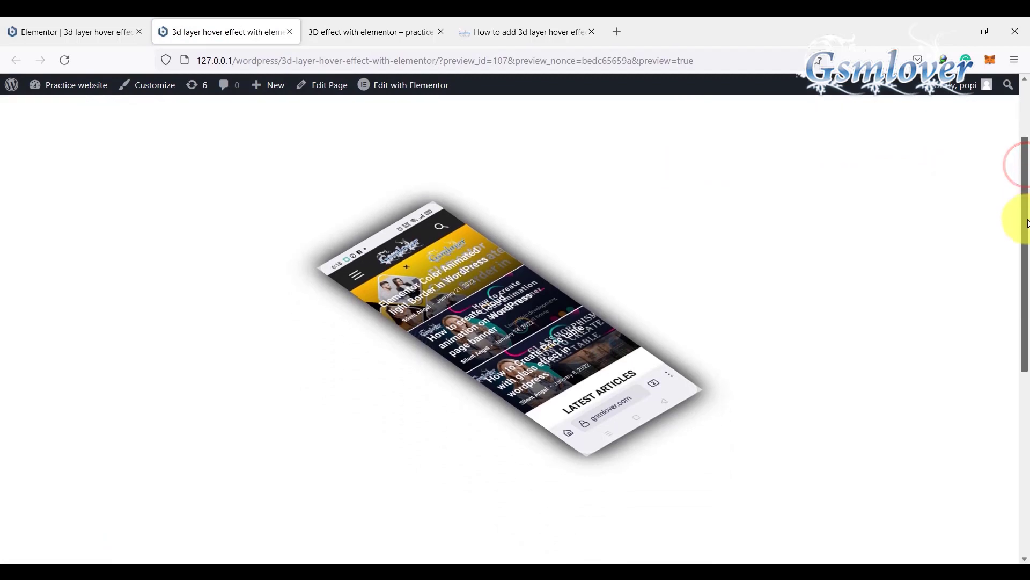
pyautogui.moveTo(463, 289)
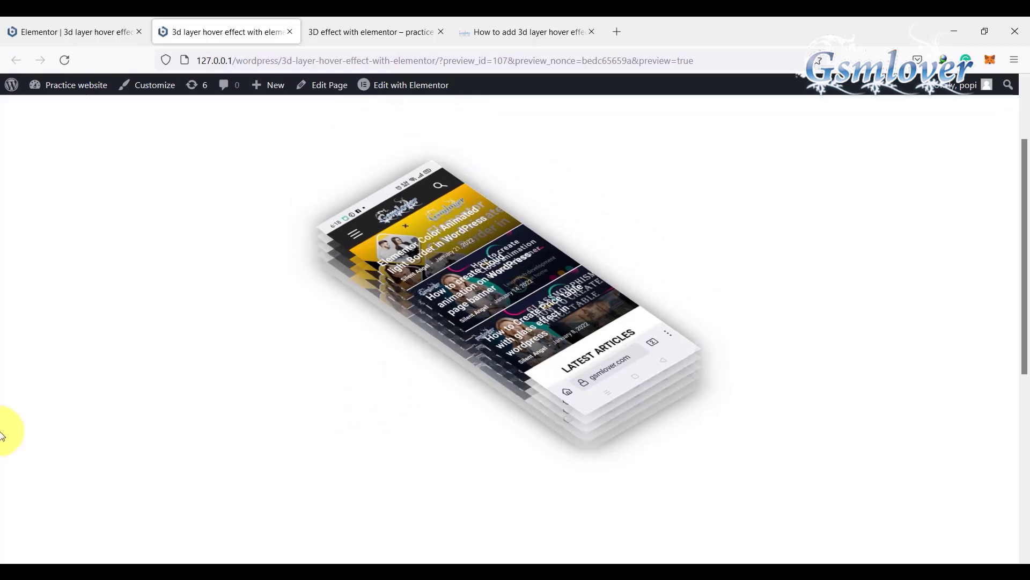
pyautogui.moveTo(535, 252)
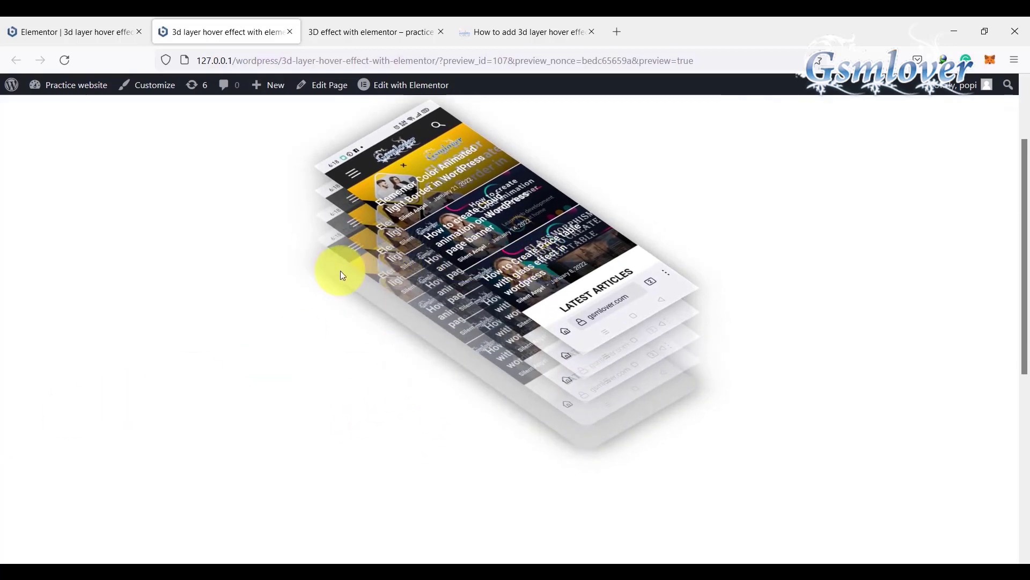